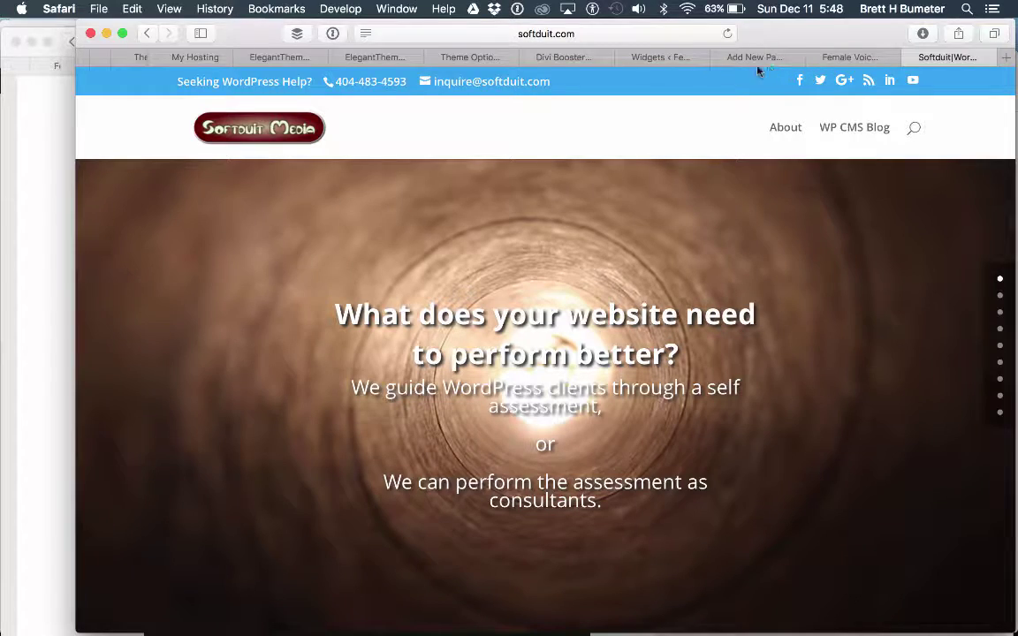
# Open Divi Theme Options and check the domains in the Facebook and Twitter profile URLs
pyautogui.click(465, 58)
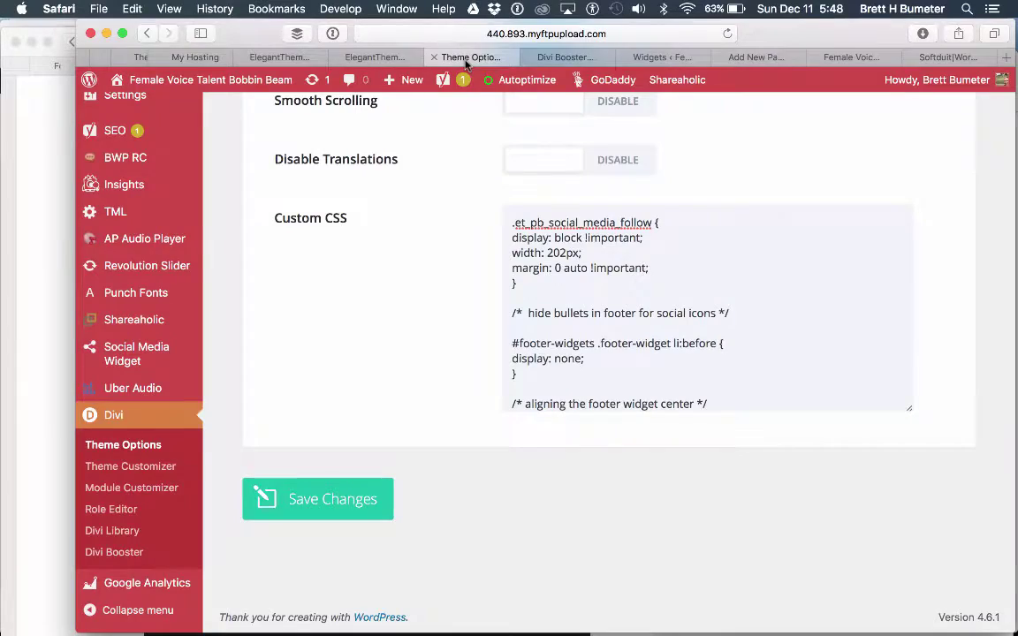
pyautogui.scroll(20, 523, 269)
pyautogui.scroll(-20, 524, 276)
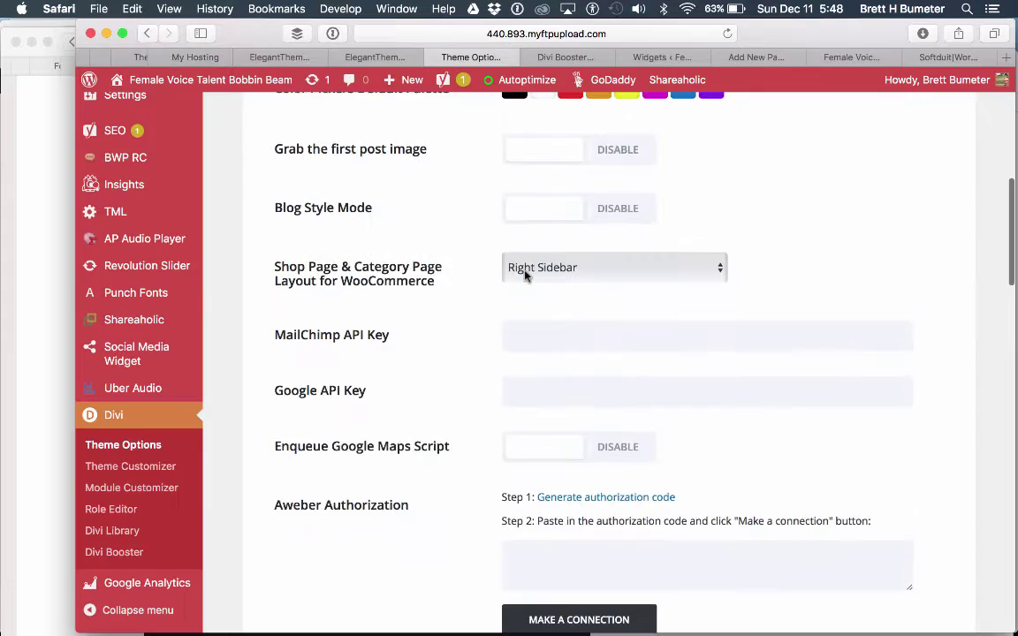
pyautogui.scroll(-4, 524, 277)
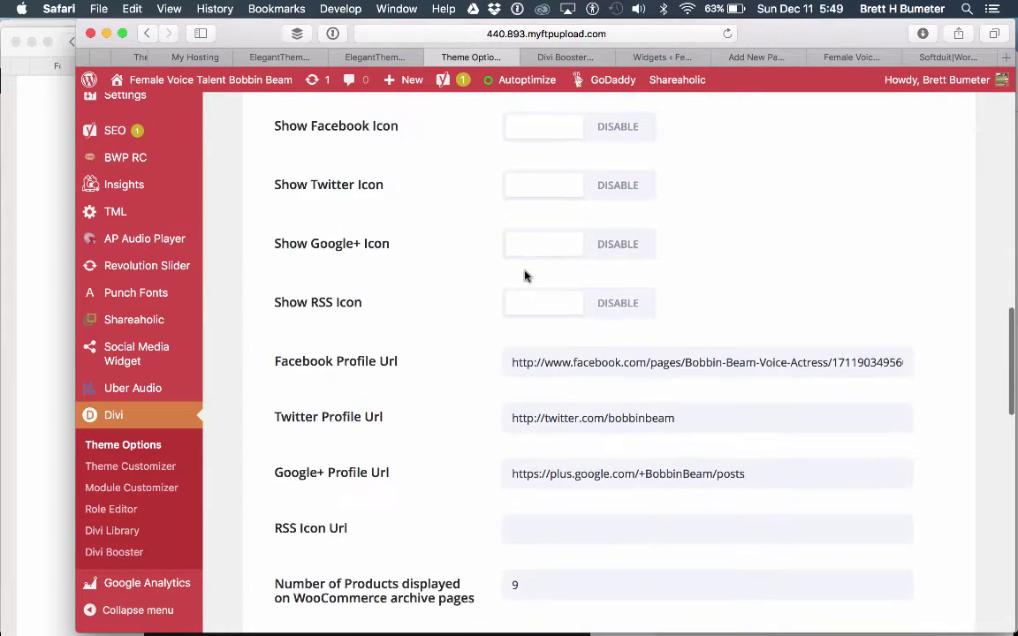
pyautogui.doubleClick(584, 311)
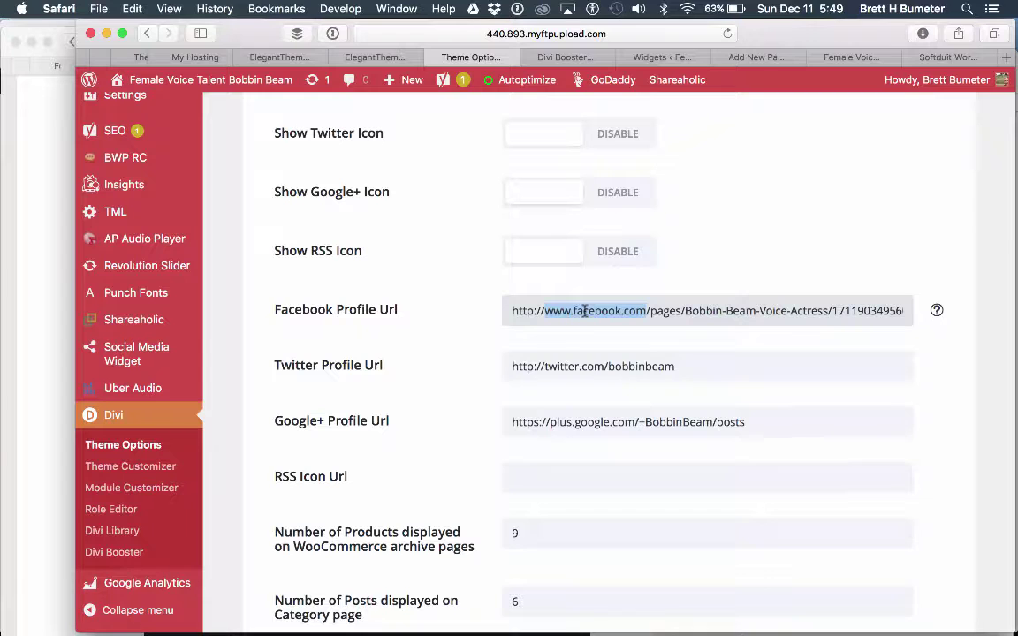
pyautogui.doubleClick(583, 368)
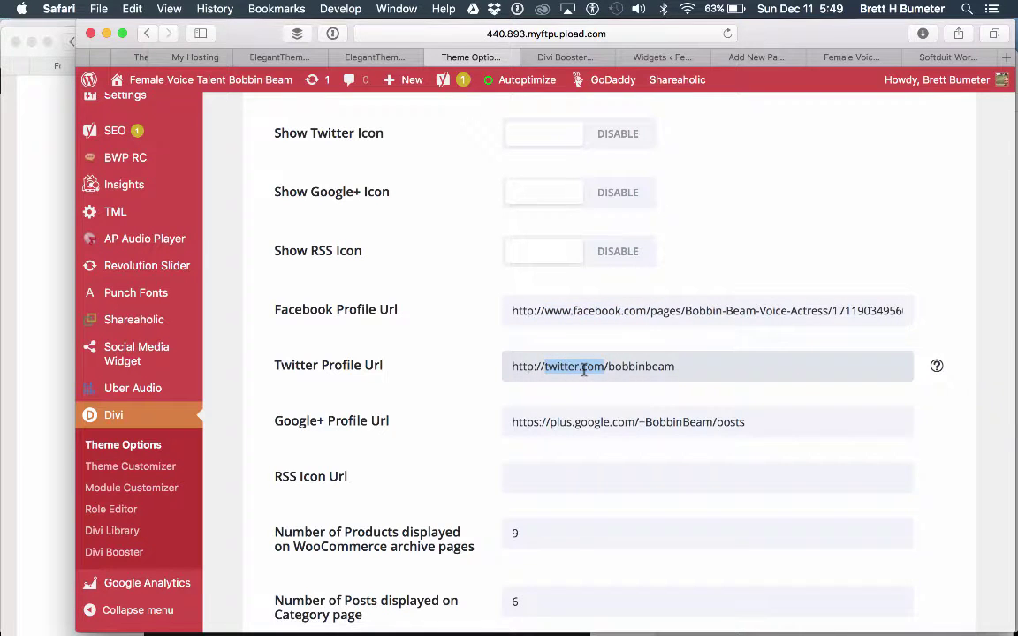
pyautogui.scroll(5, 698, 266)
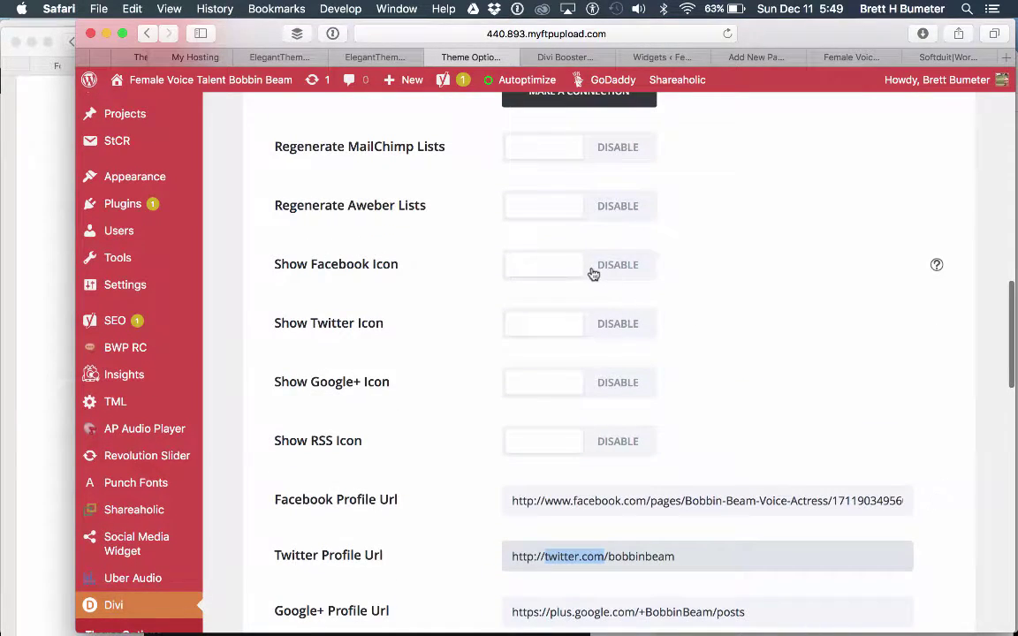
# Enable the Facebook, Twitter and Google+ icons and save the theme options
pyautogui.click(585, 271)
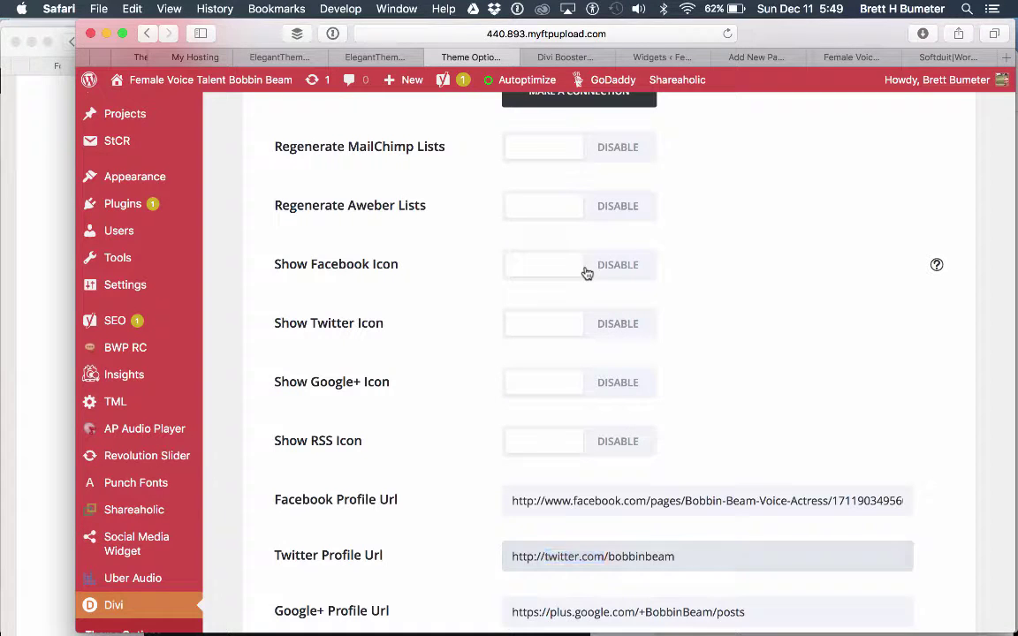
pyautogui.click(579, 335)
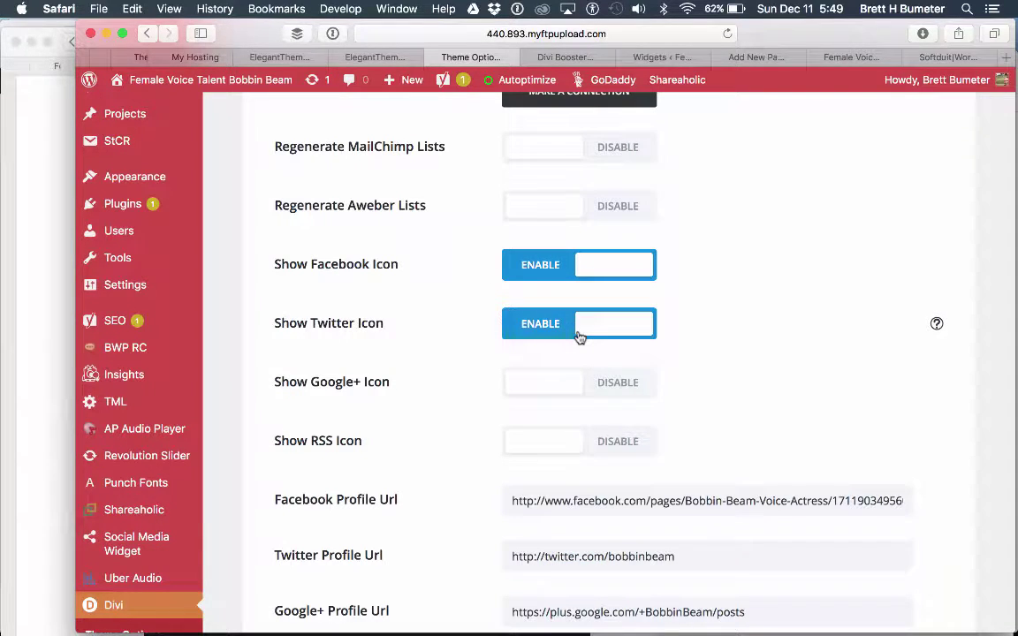
pyautogui.click(583, 384)
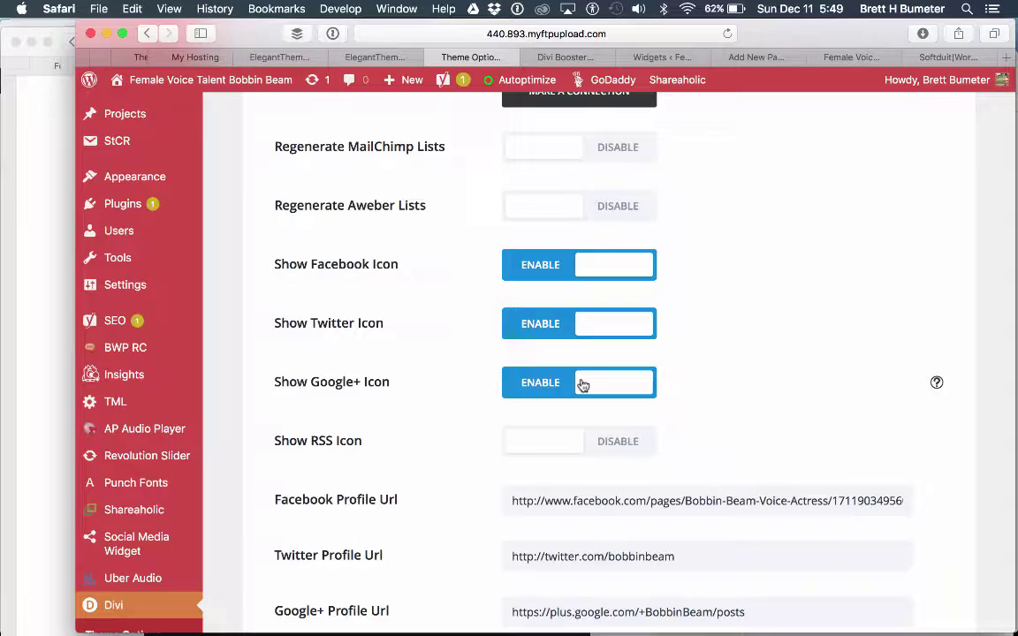
pyautogui.scroll(-10, 583, 385)
pyautogui.scroll(-10, 581, 384)
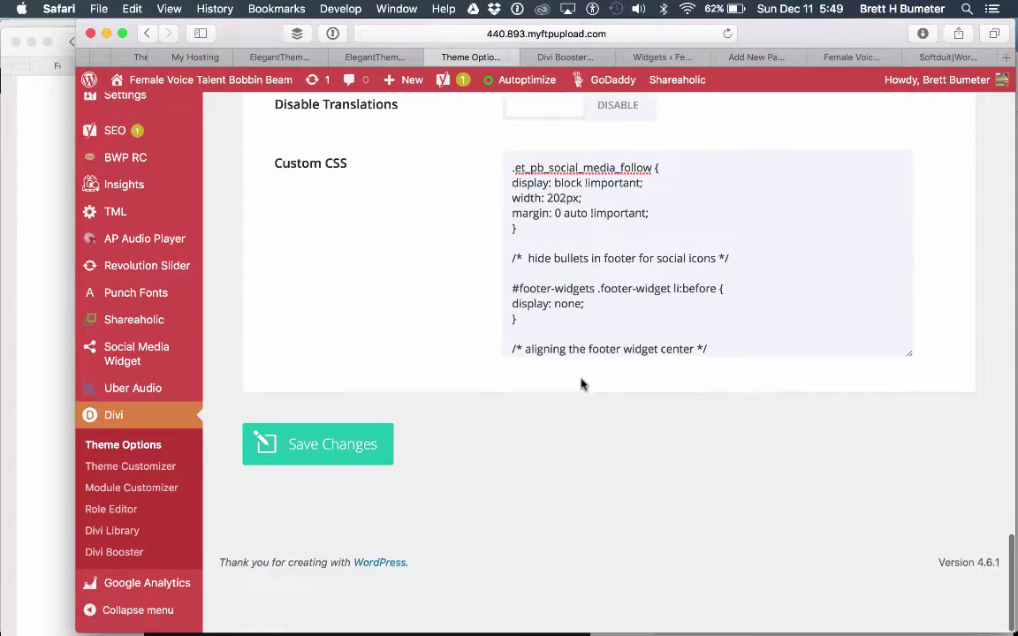
pyautogui.click(342, 502)
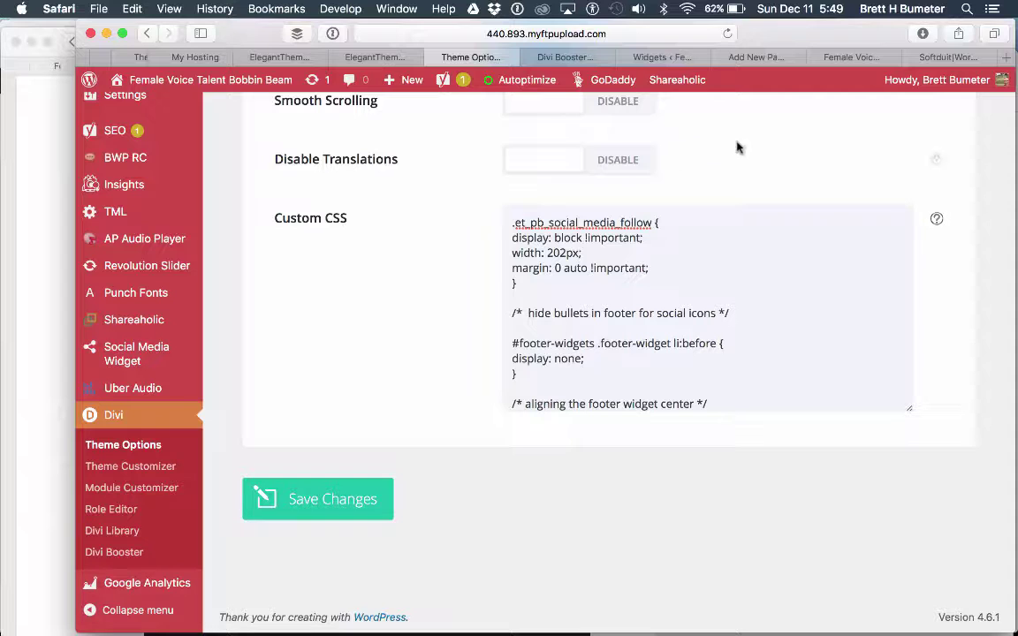
# Reload the Female Voice Talent site to see the new footer icons, then go to Softduit Media
pyautogui.click(853, 59)
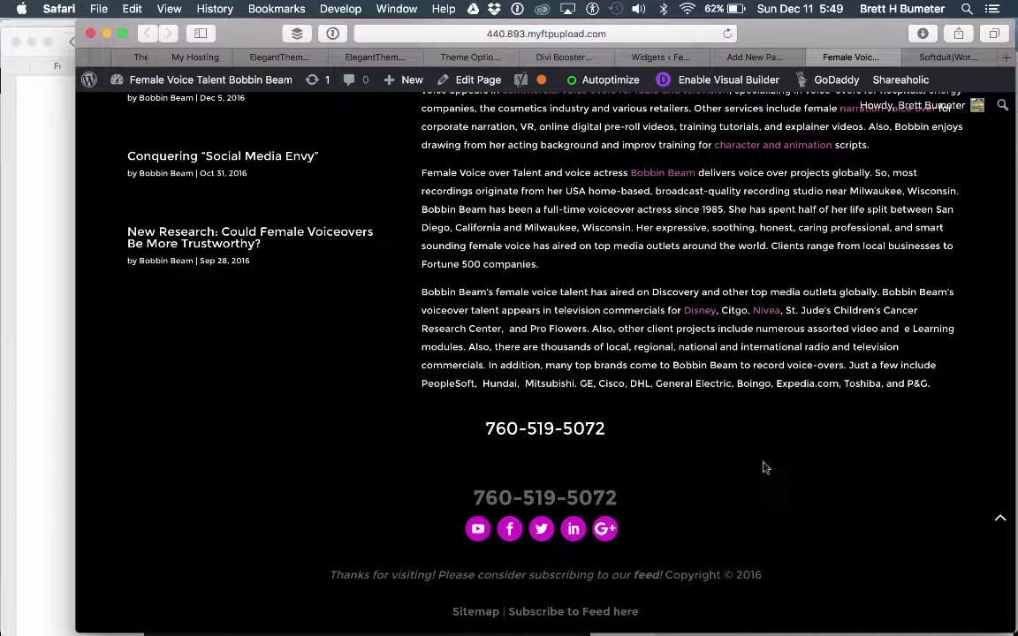
pyautogui.click(727, 34)
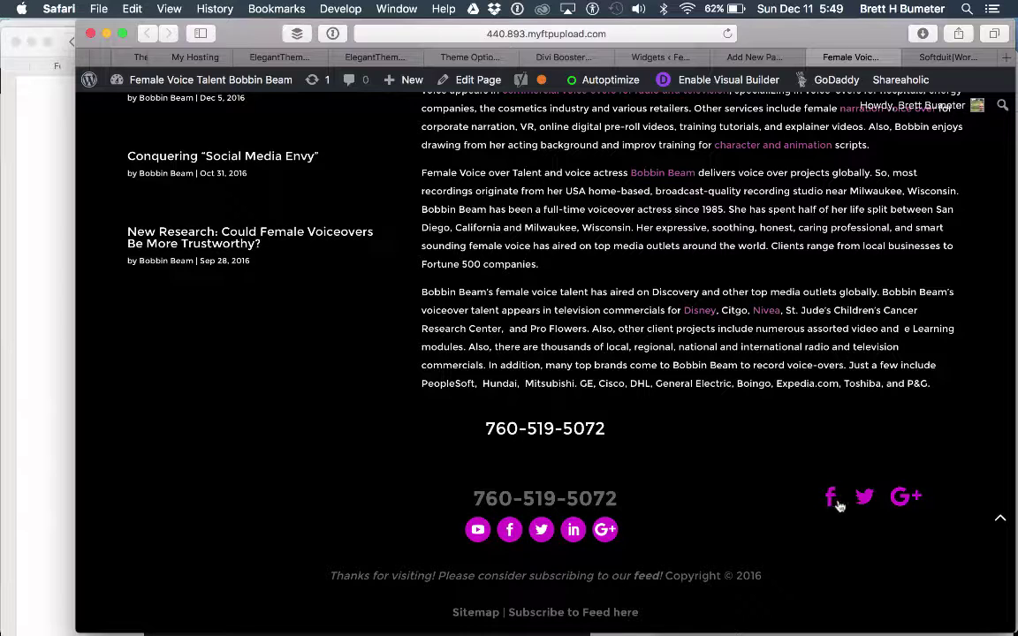
pyautogui.click(948, 57)
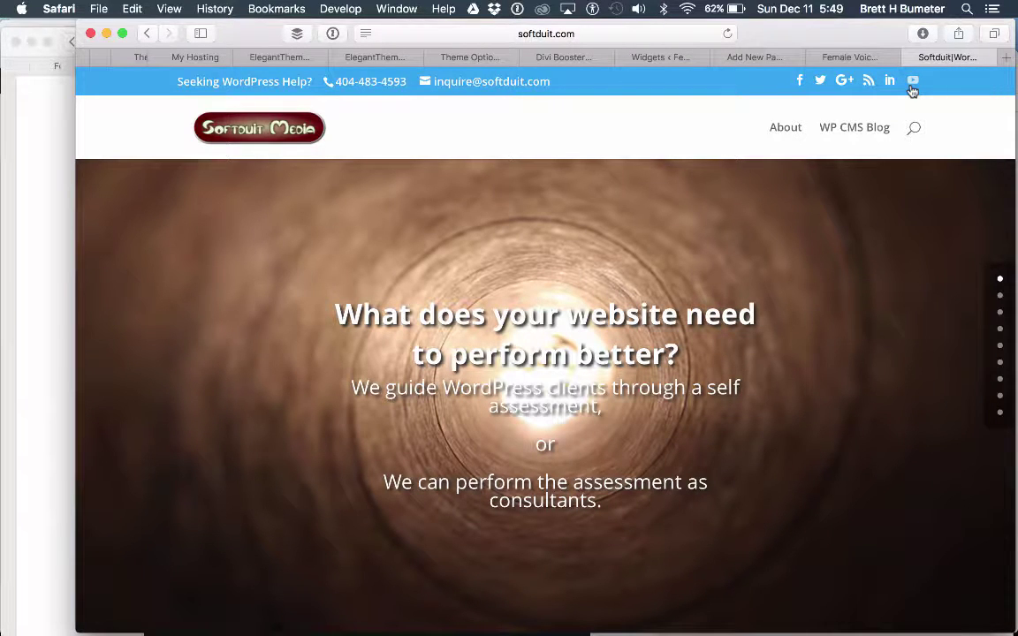
# Expand Divi Booster's Header, Site-wide Settings and Icons sections to show the LinkedIn and YouTube fields
pyautogui.click(558, 58)
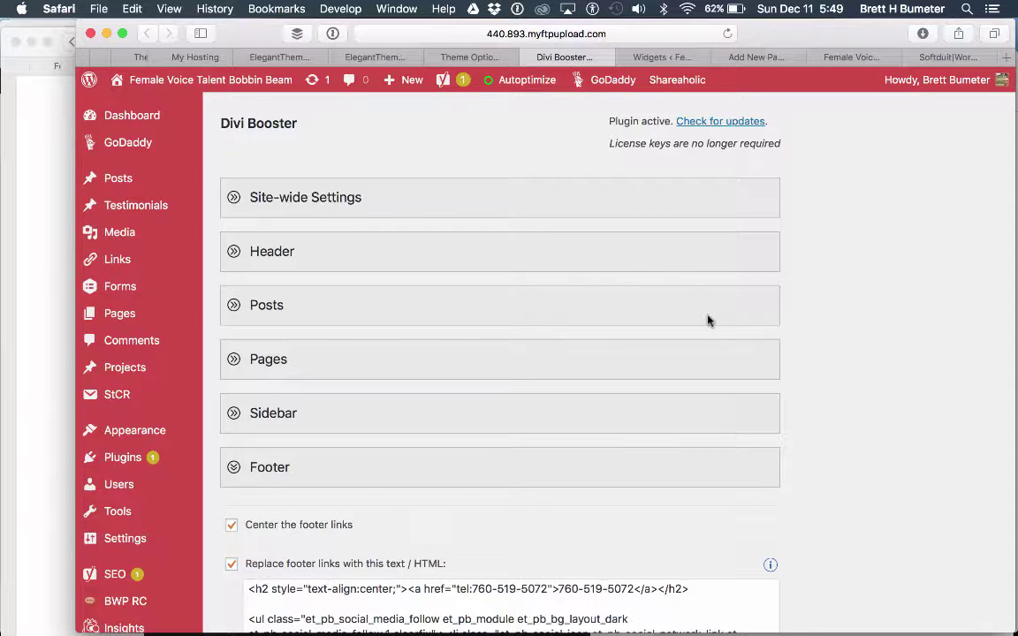
pyautogui.scroll(-3, 706, 321)
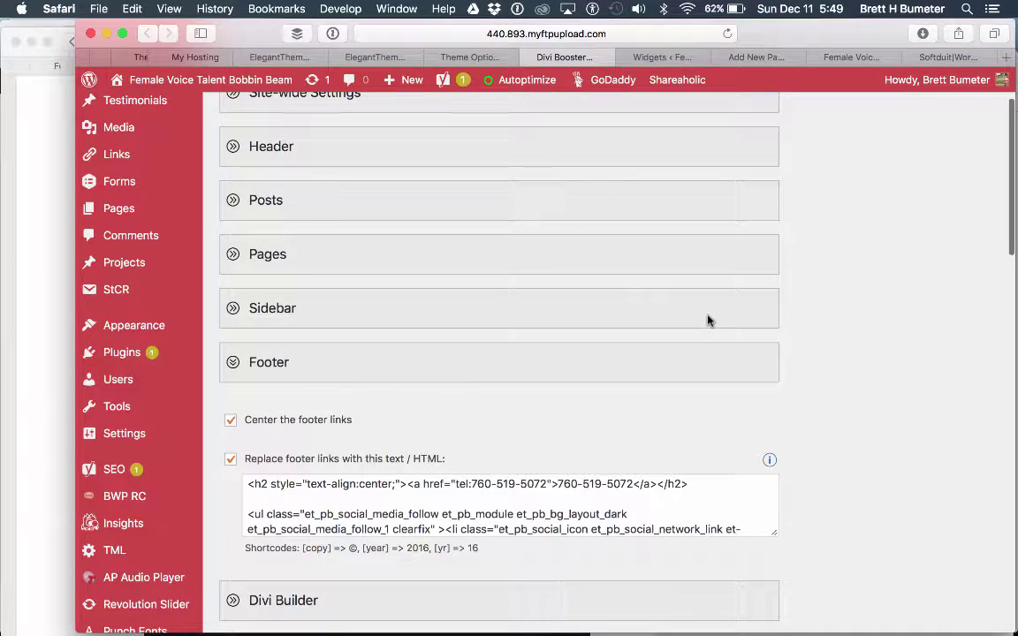
pyautogui.scroll(-3, 707, 321)
pyautogui.scroll(6, 706, 321)
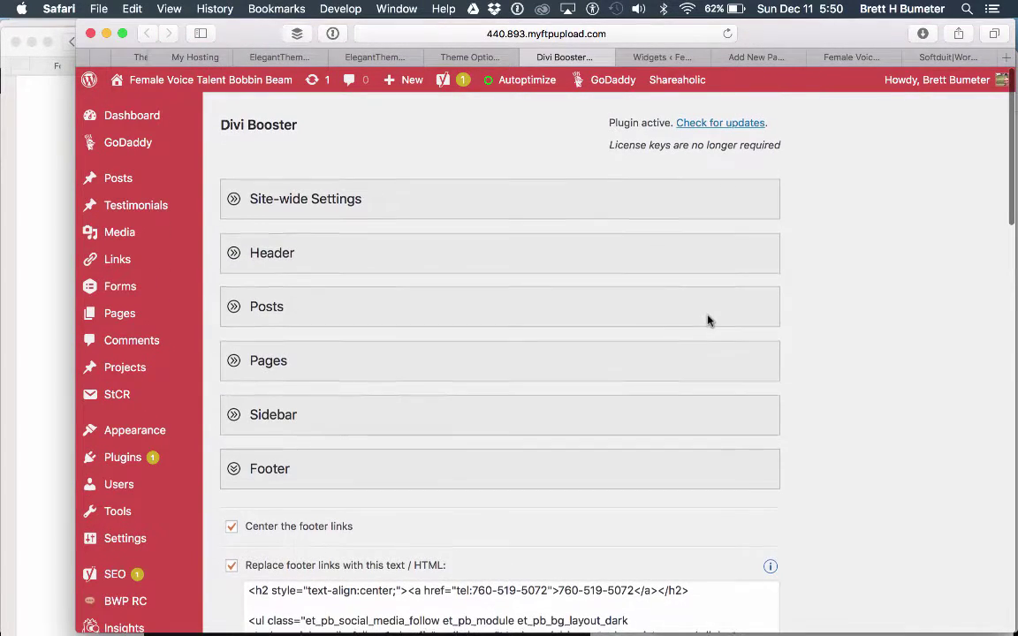
pyautogui.click(233, 253)
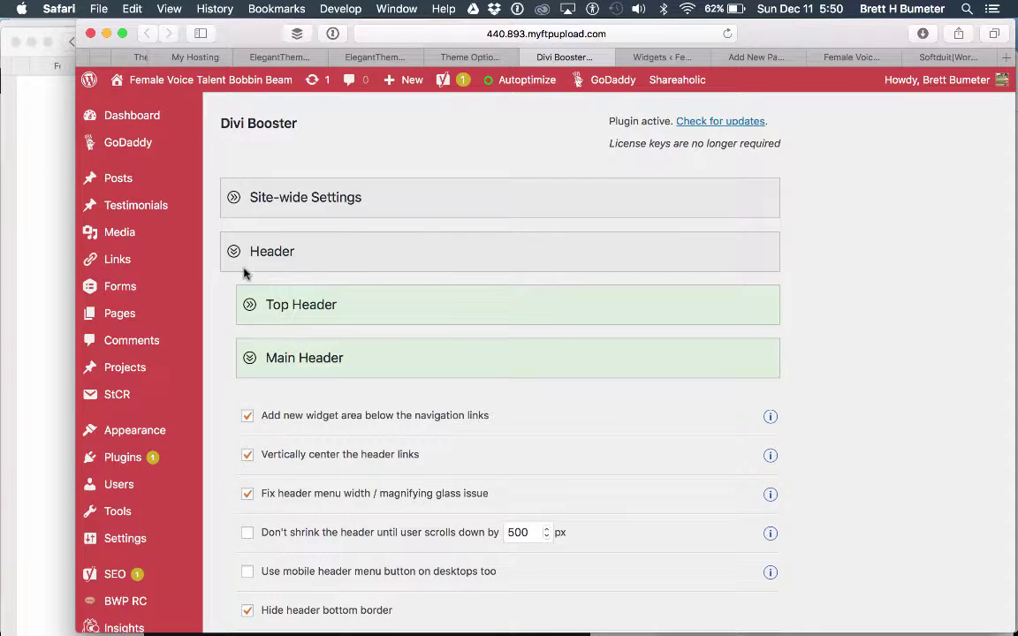
pyautogui.click(223, 189)
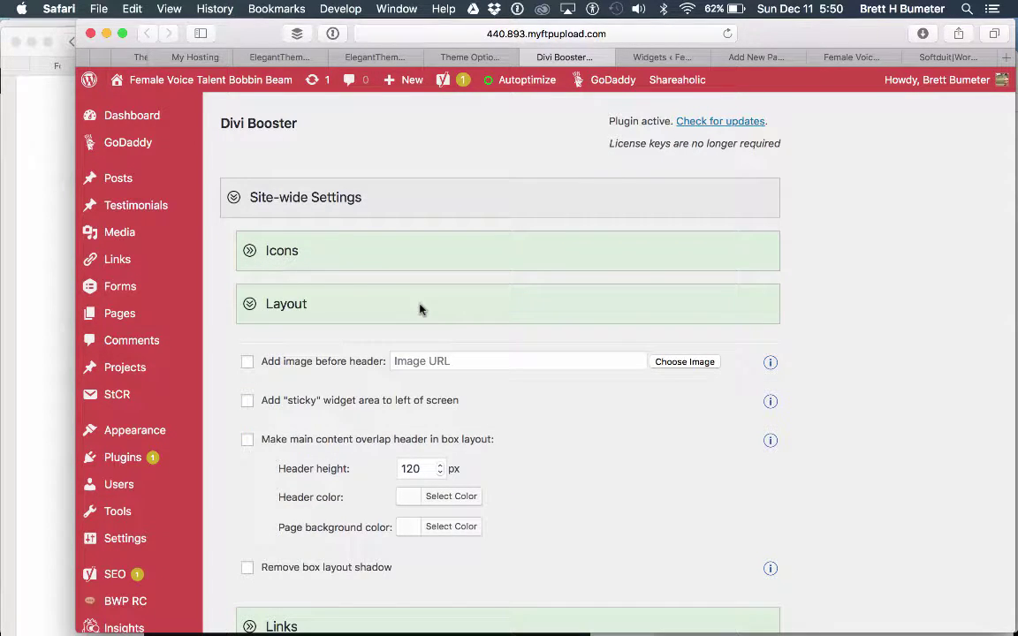
pyautogui.click(251, 251)
pyautogui.scroll(-3, 459, 305)
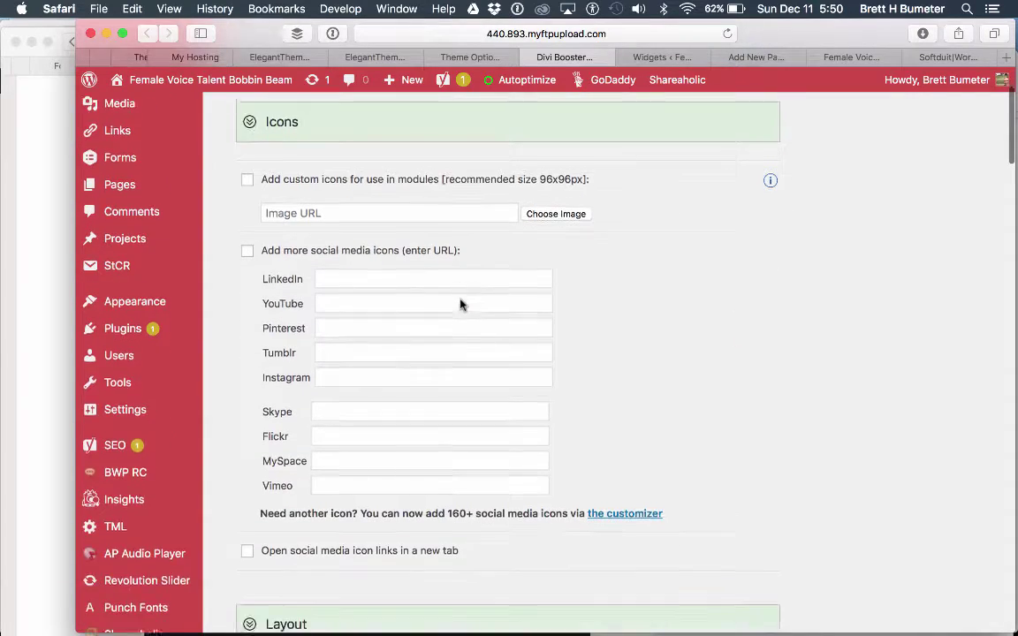
pyautogui.scroll(-1, 459, 305)
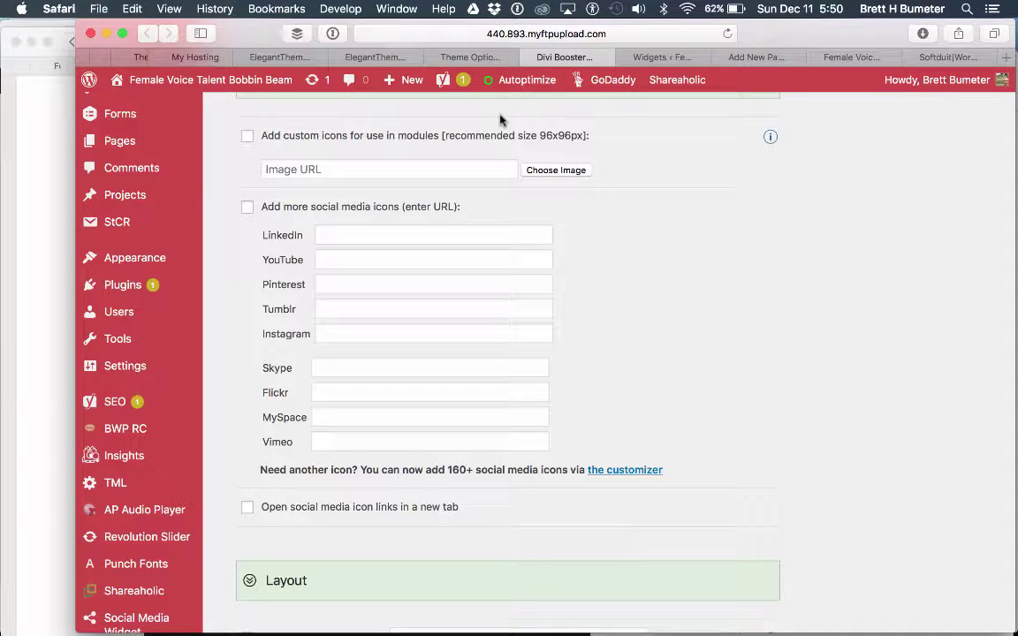
# View the Female Voice Talent footer's magenta YouTube, Facebook, Twitter, LinkedIn and Google+ icons
pyautogui.click(469, 58)
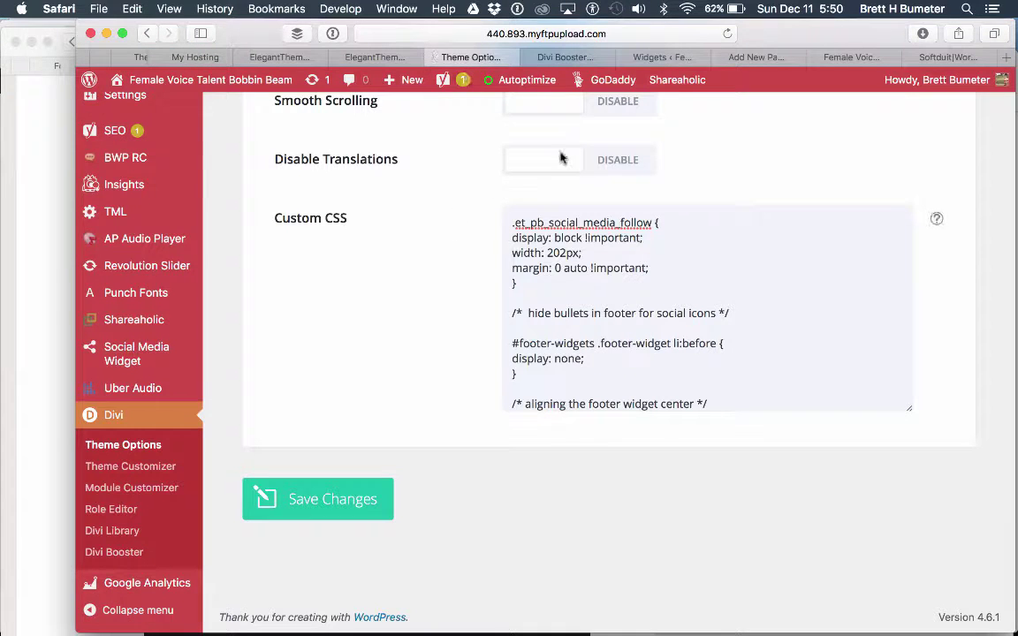
pyautogui.click(850, 57)
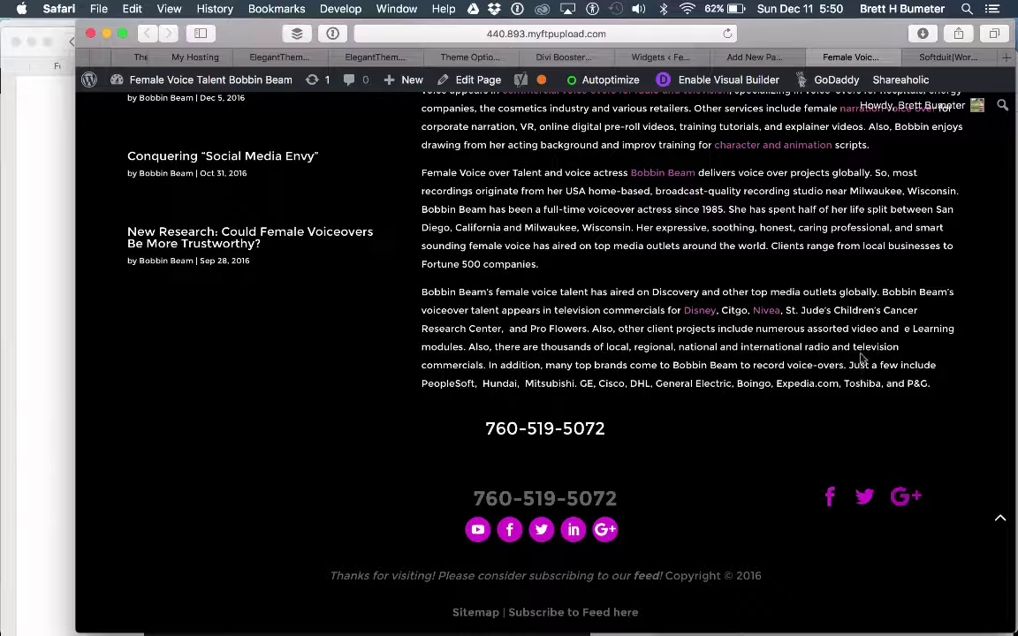
pyautogui.scroll(20, 899, 225)
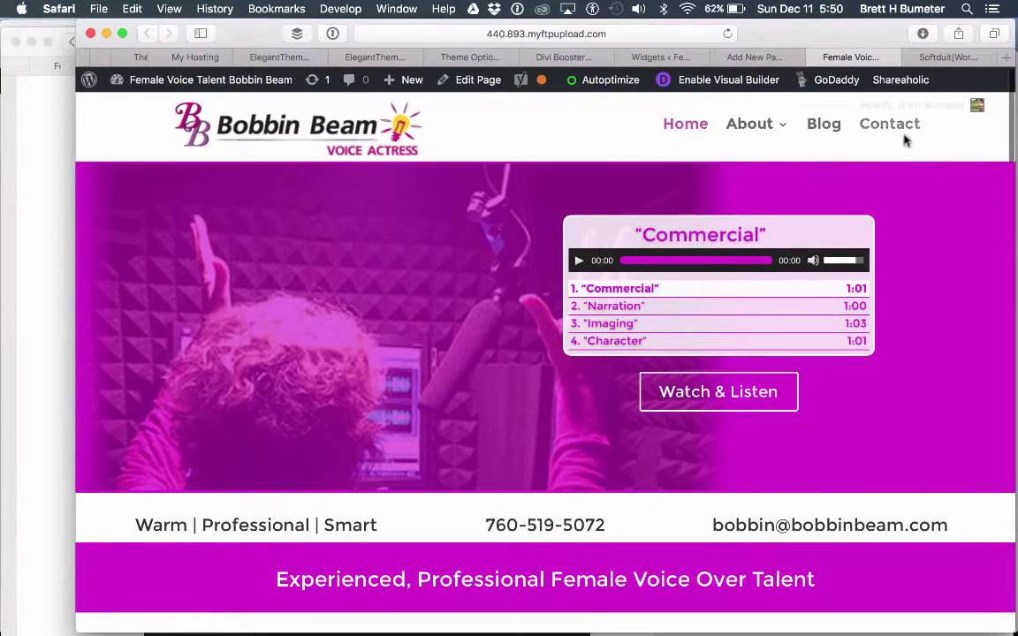
pyautogui.click(953, 57)
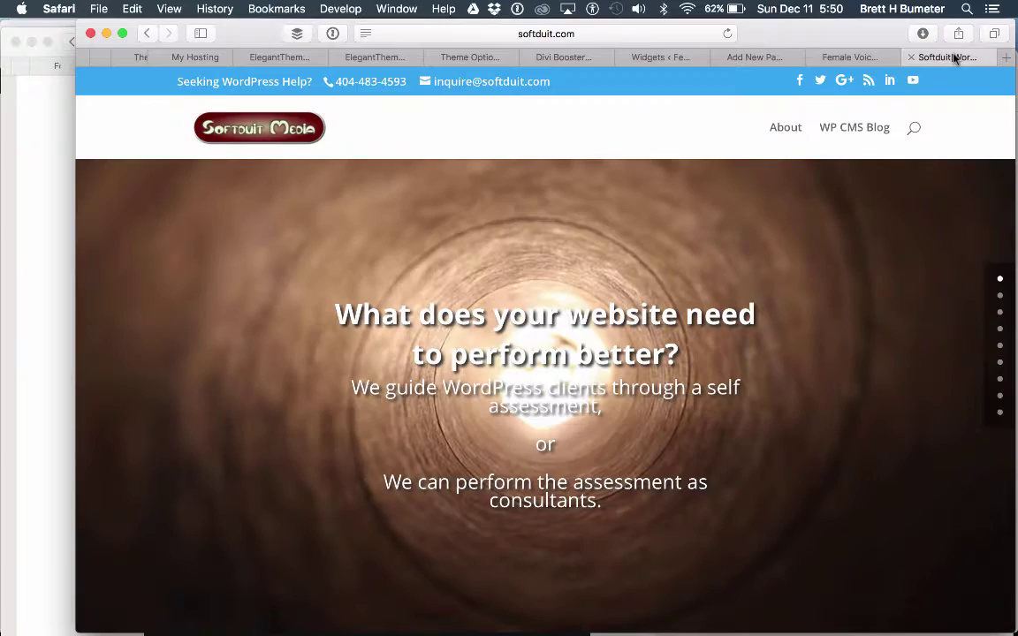
pyautogui.click(846, 58)
pyautogui.scroll(-10, 736, 345)
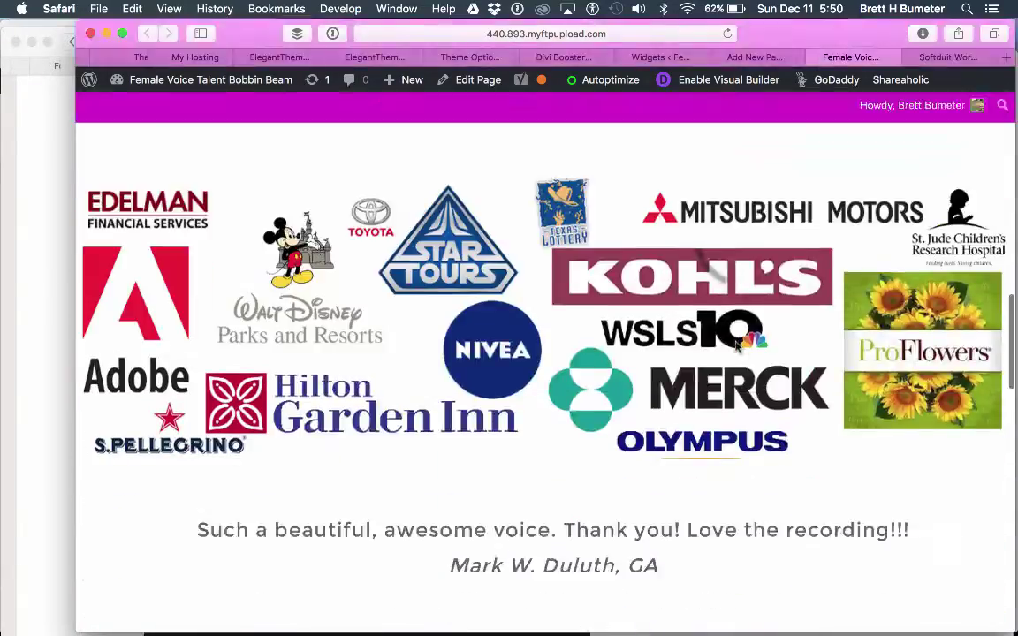
pyautogui.scroll(-10, 736, 345)
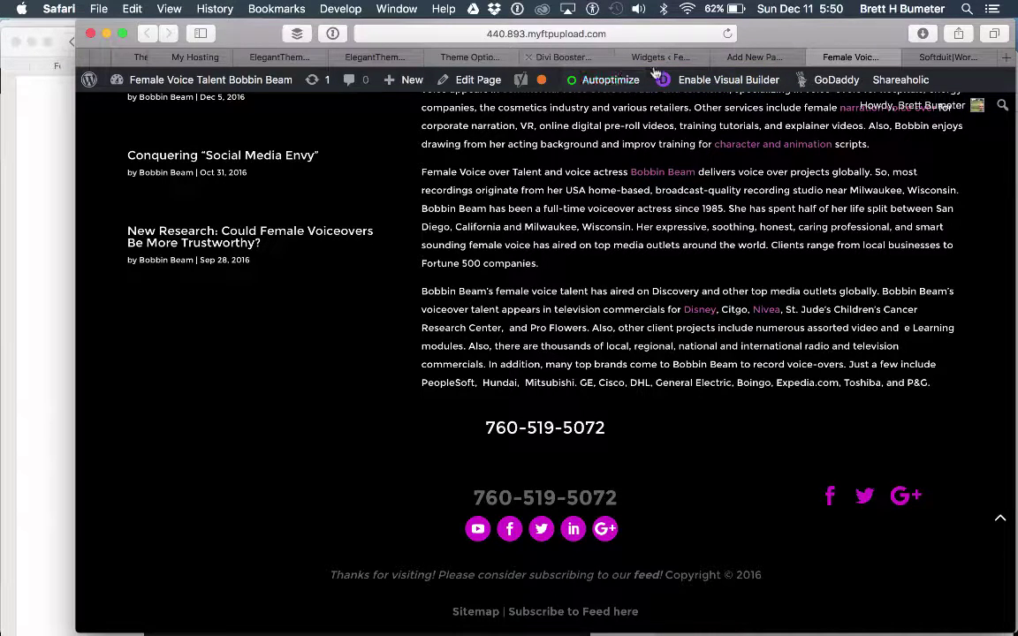
# Insert a Social Media Follow module into the new page's Divi Builder row
pyautogui.click(765, 58)
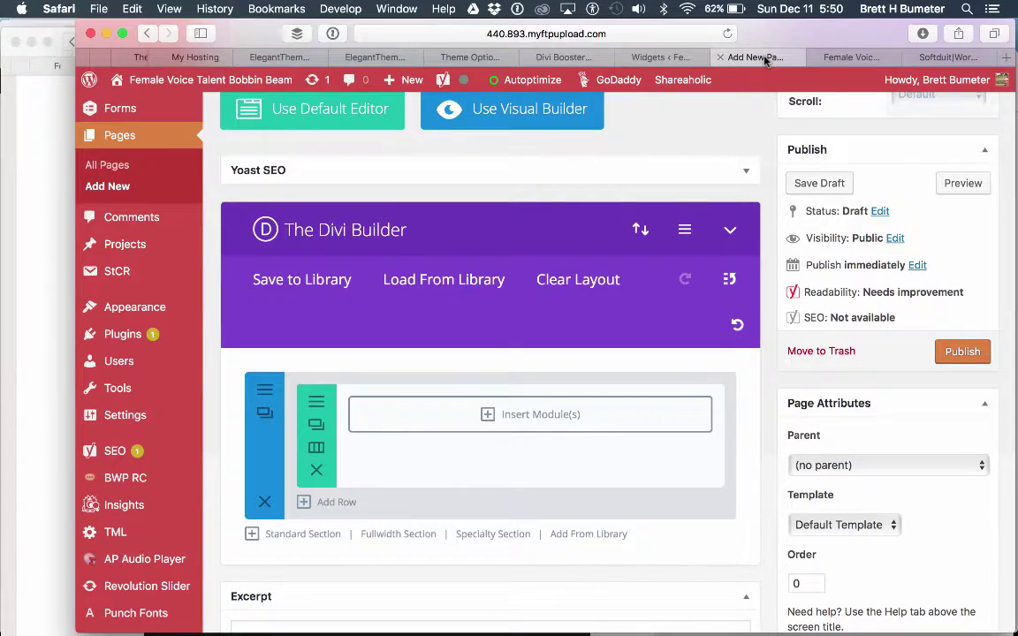
pyautogui.scroll(3, 688, 395)
pyautogui.scroll(-1, 688, 395)
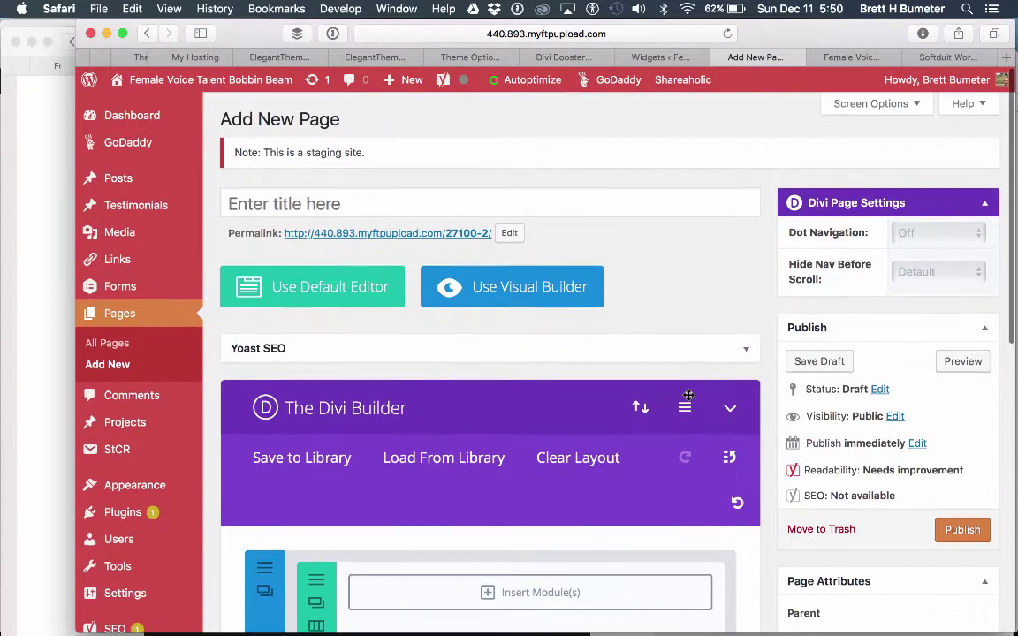
pyautogui.moveTo(186, 183)
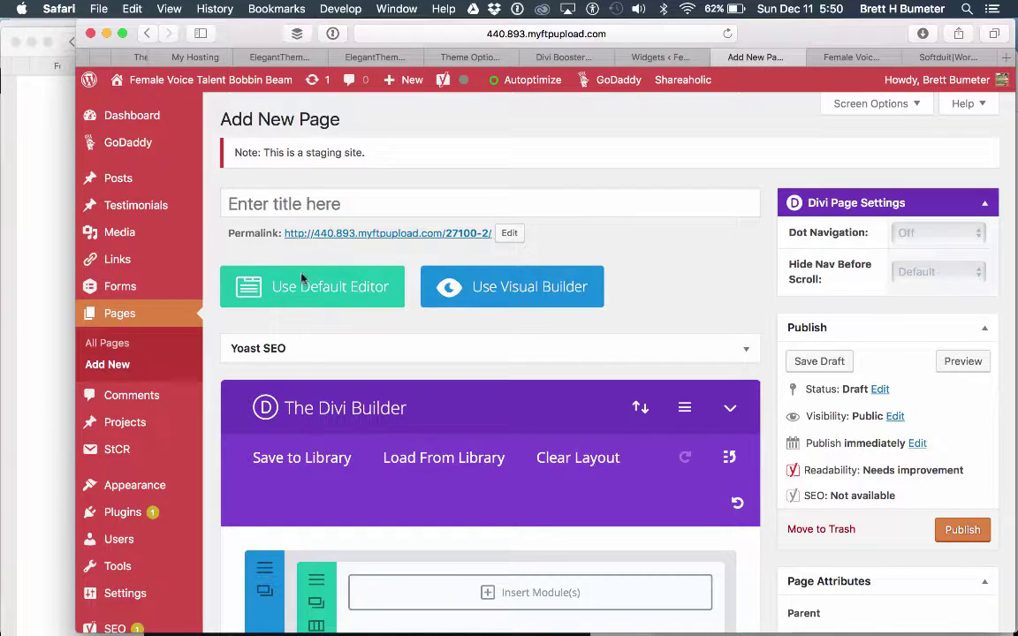
pyautogui.scroll(-5, 538, 379)
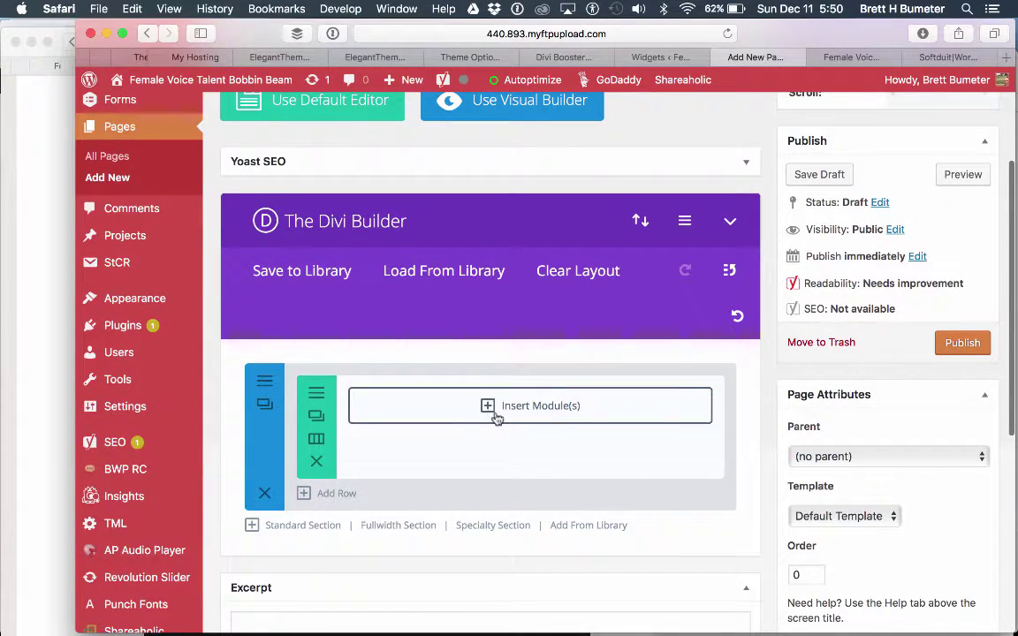
pyautogui.click(484, 406)
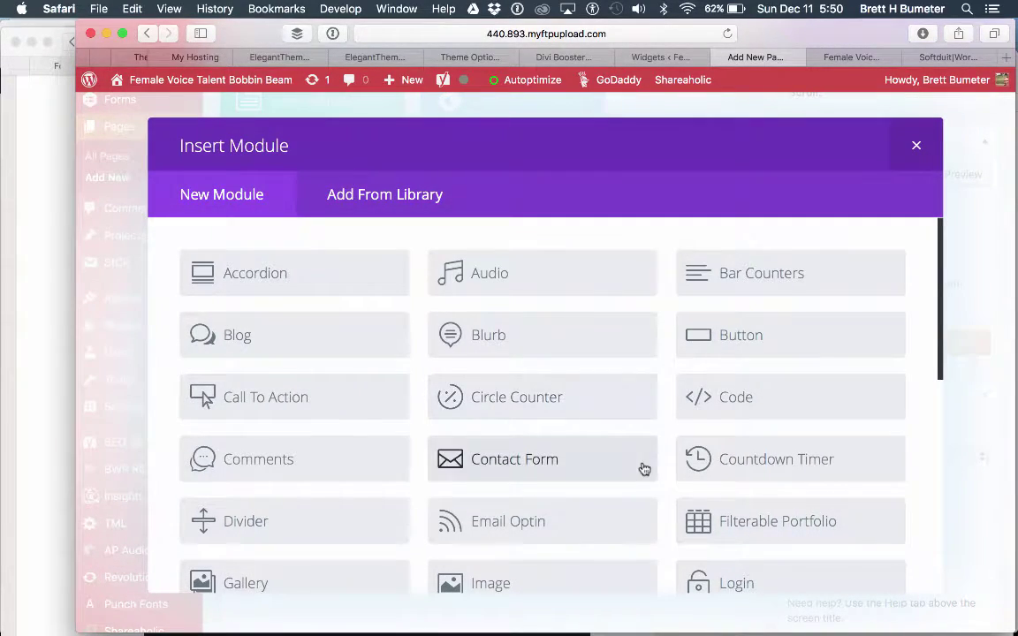
pyautogui.scroll(-8, 644, 470)
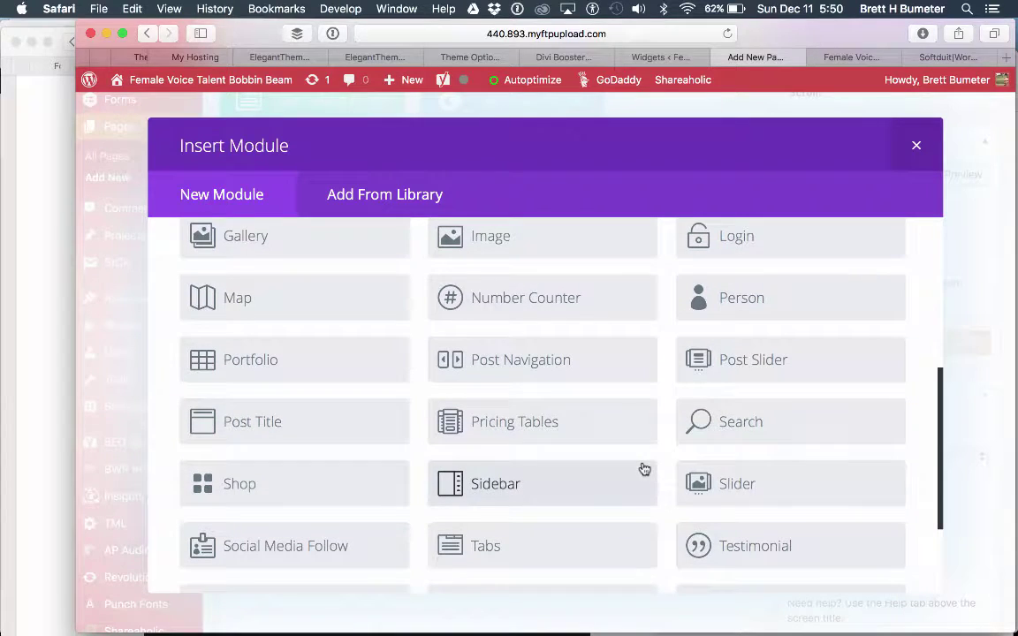
pyautogui.scroll(-2, 644, 469)
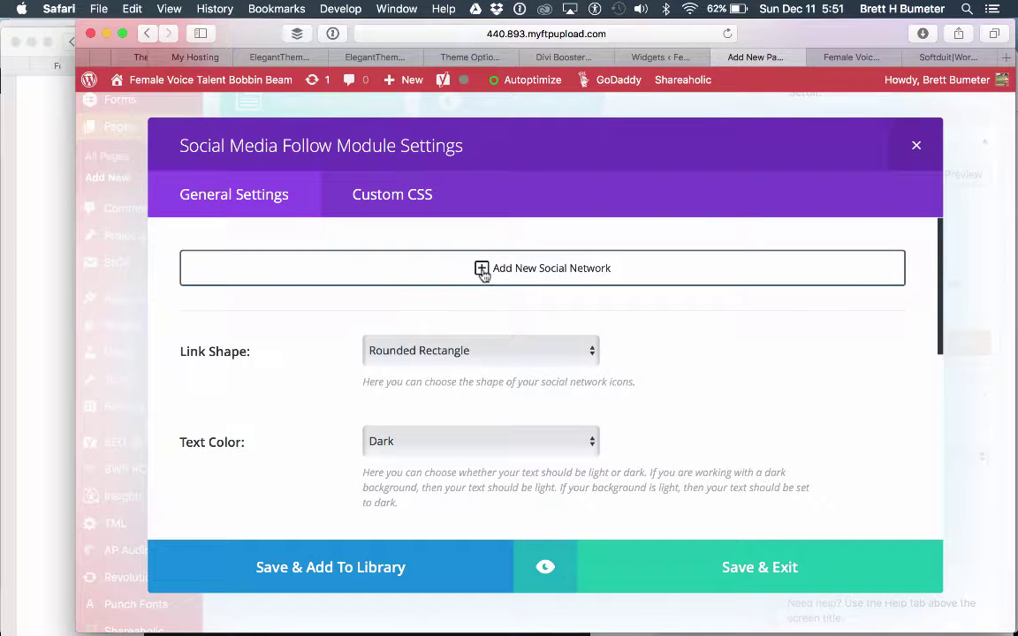
# Add a Google+ network to the follow module with the pasted profile URL as its Account URL
pyautogui.click(483, 270)
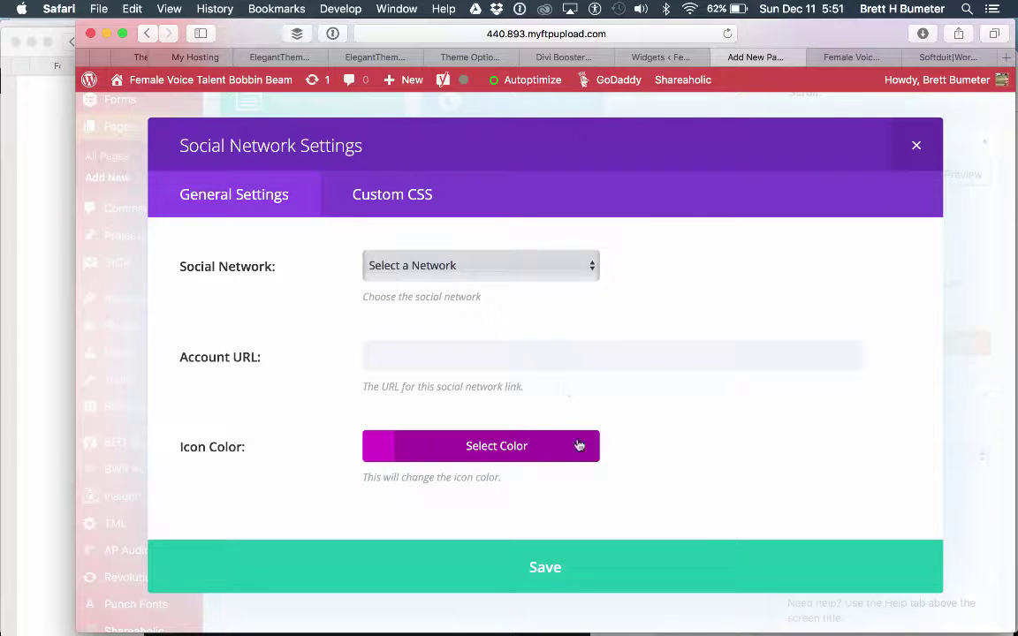
pyautogui.click(516, 272)
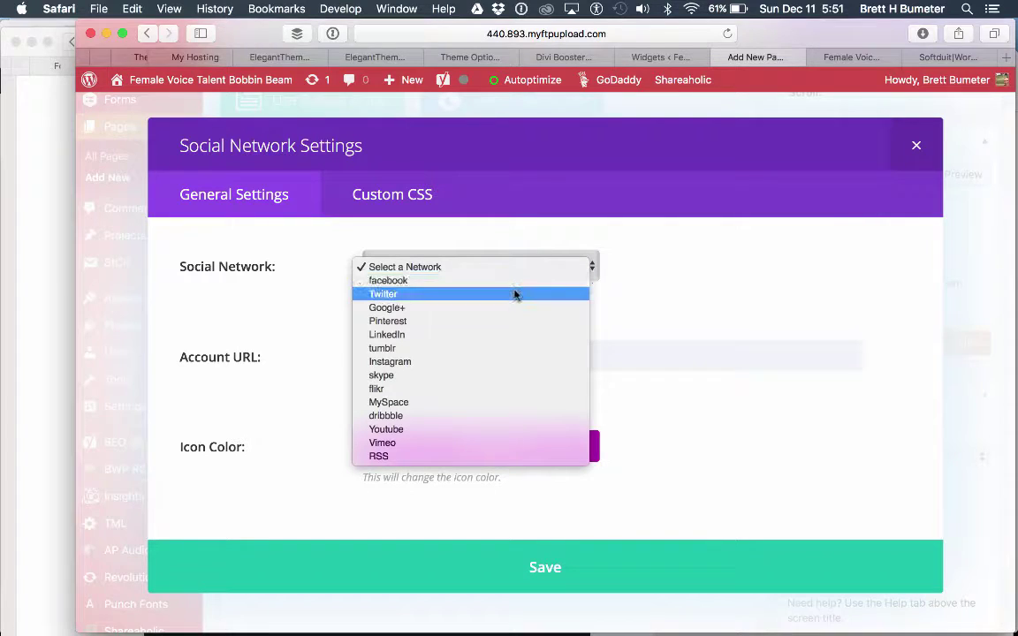
pyautogui.click(518, 303)
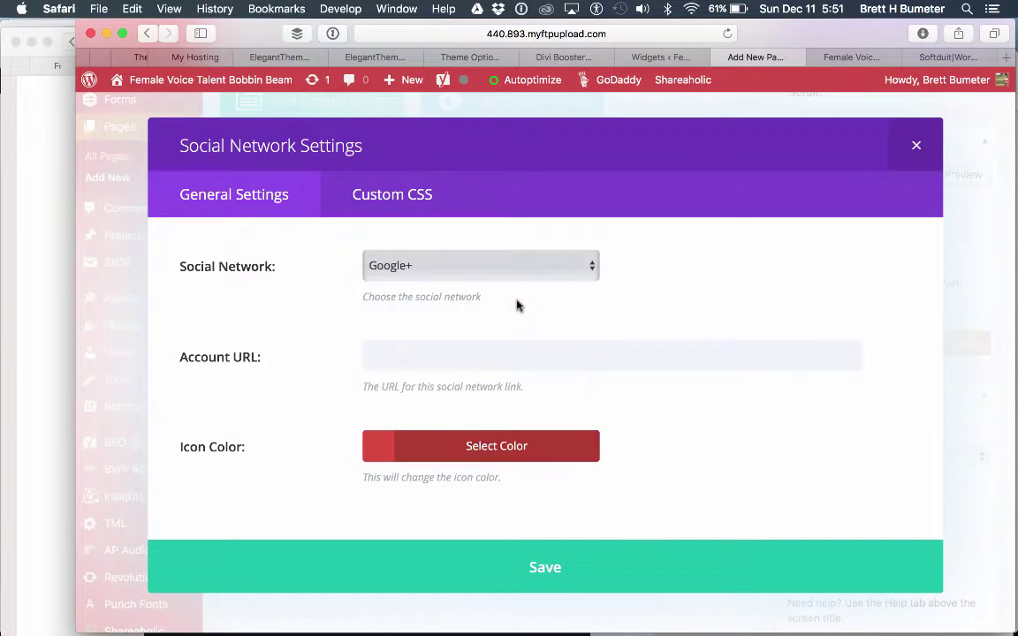
pyautogui.click(520, 348)
pyautogui.write('https://plus.google.com/+BobbinBeam/posts')
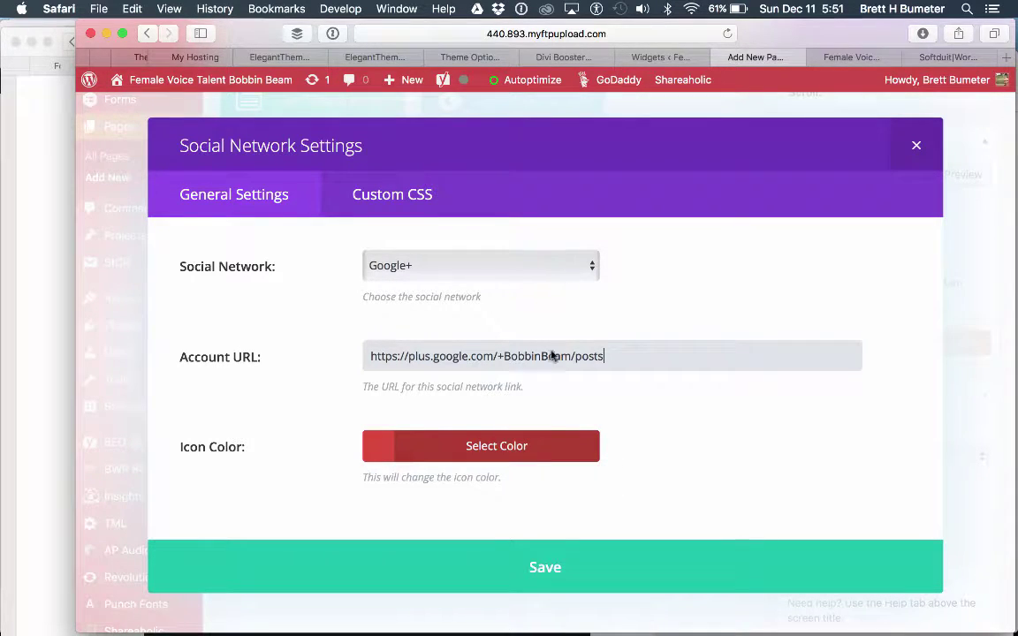
pyautogui.click(541, 454)
pyautogui.scroll(-3, 597, 481)
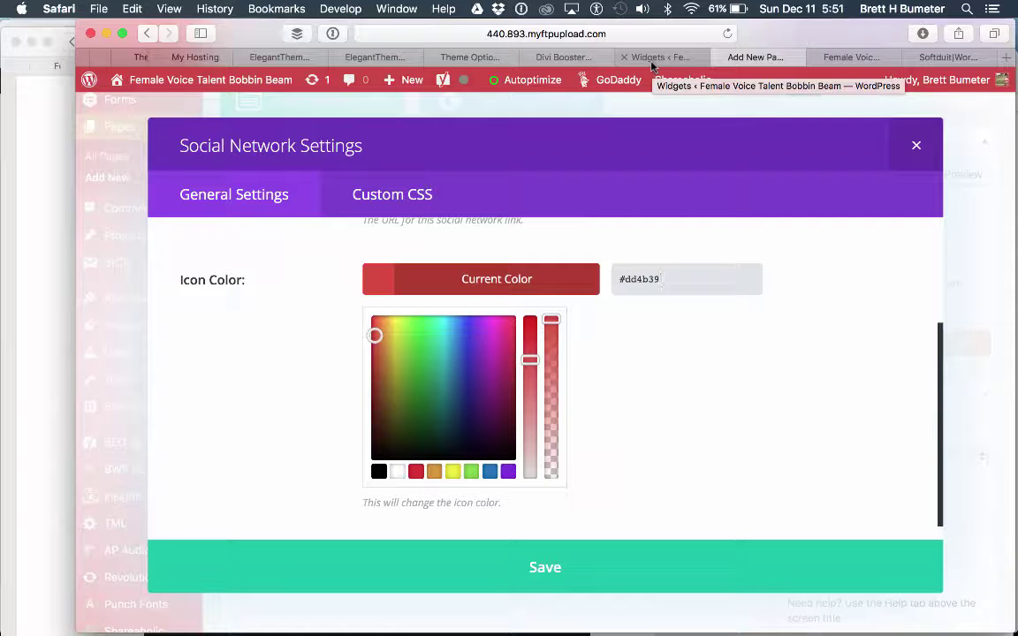
# Inspect the footer YouTube icon's link in Web Inspector and select its #d400cc background colour
pyautogui.click(855, 57)
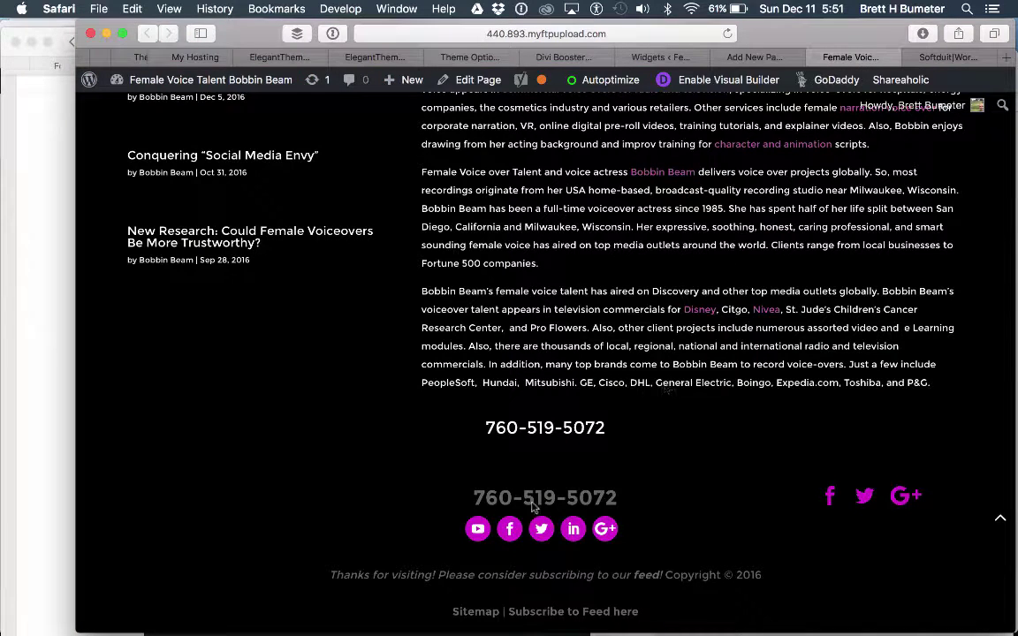
pyautogui.rightClick(478, 530)
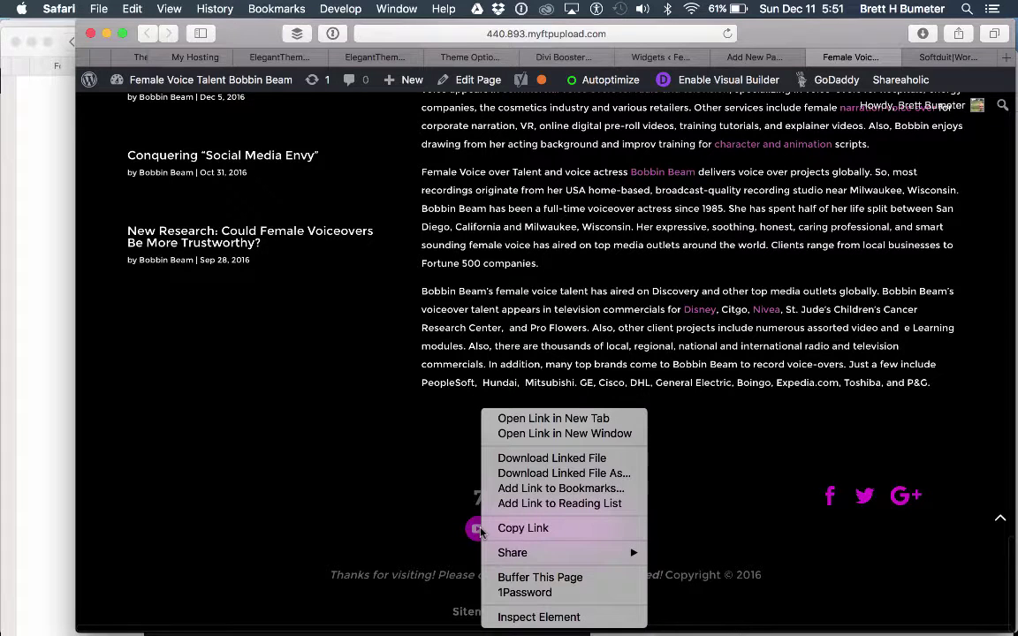
pyautogui.click(548, 615)
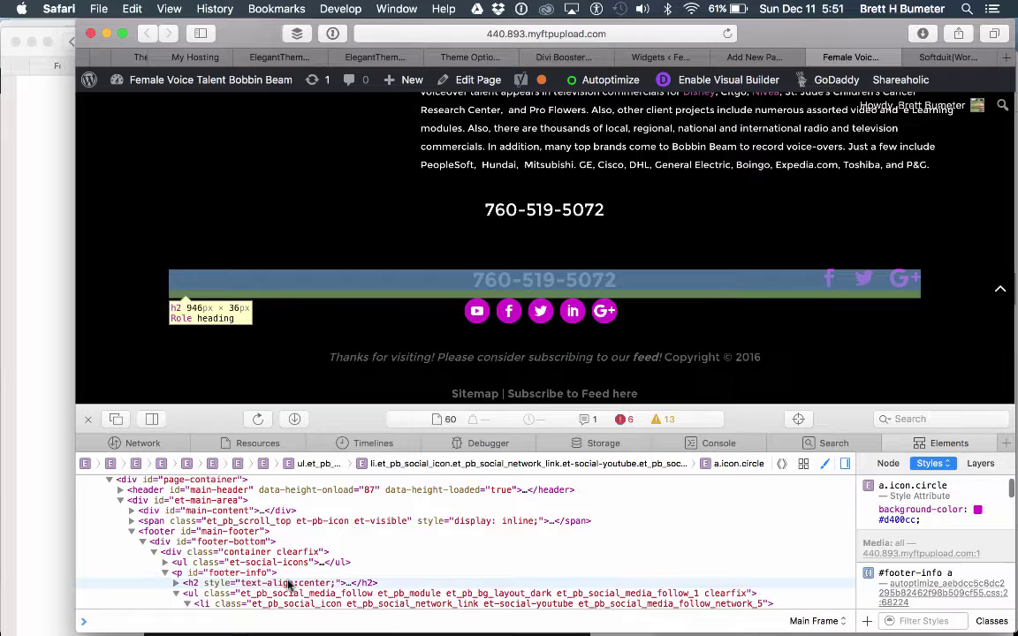
pyautogui.click(288, 583)
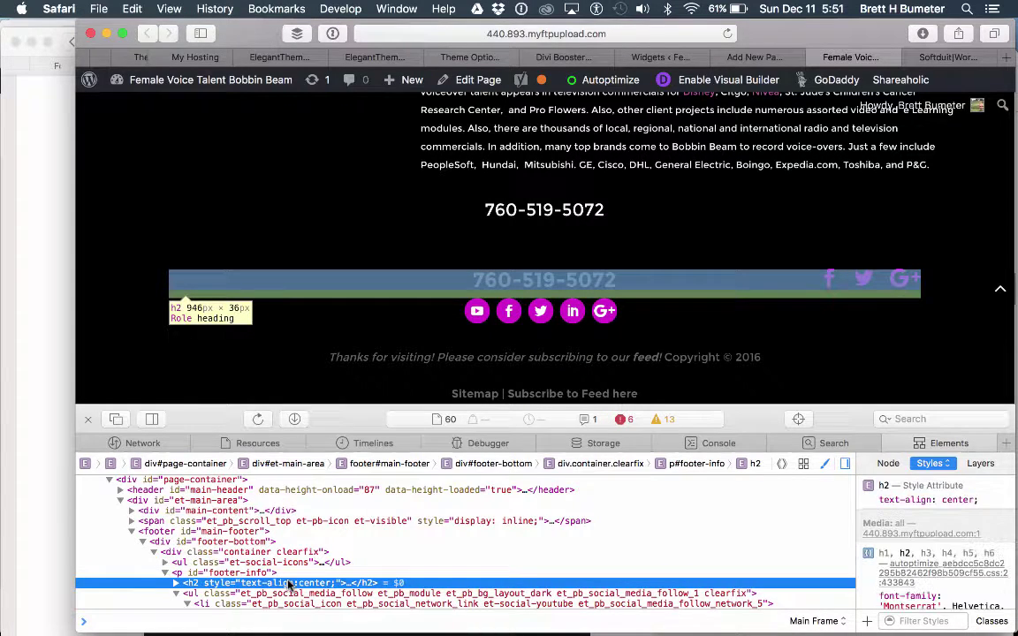
pyautogui.click(285, 595)
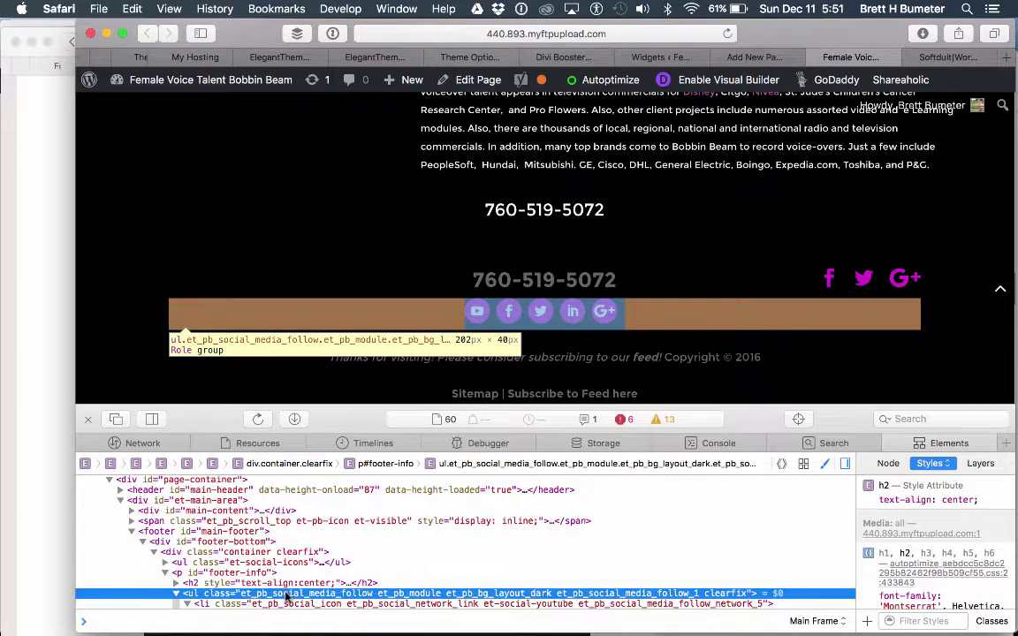
pyautogui.click(397, 583)
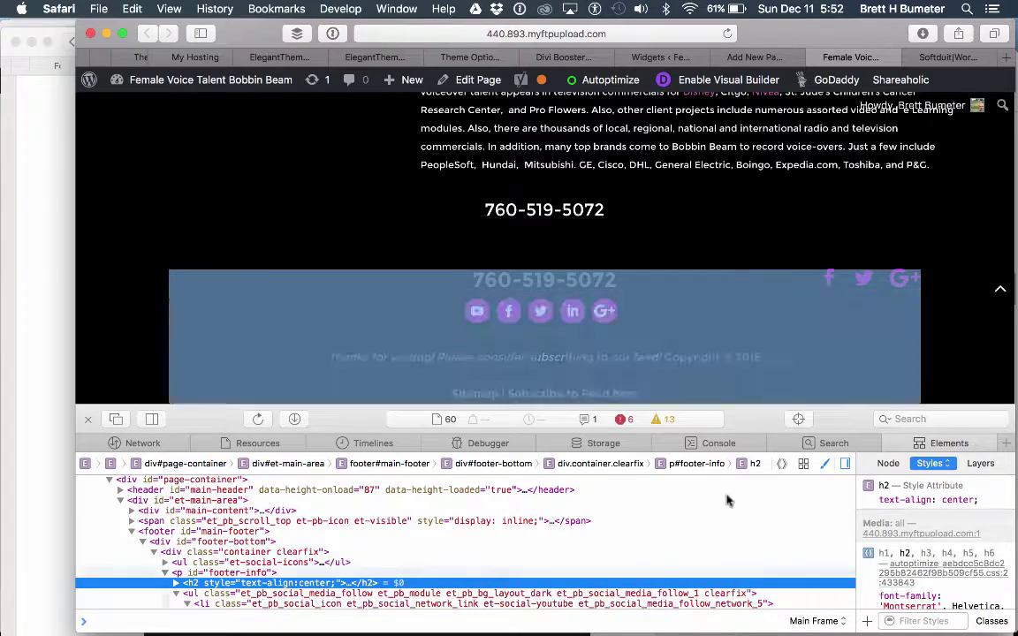
pyautogui.click(416, 596)
pyautogui.scroll(-3, 398, 565)
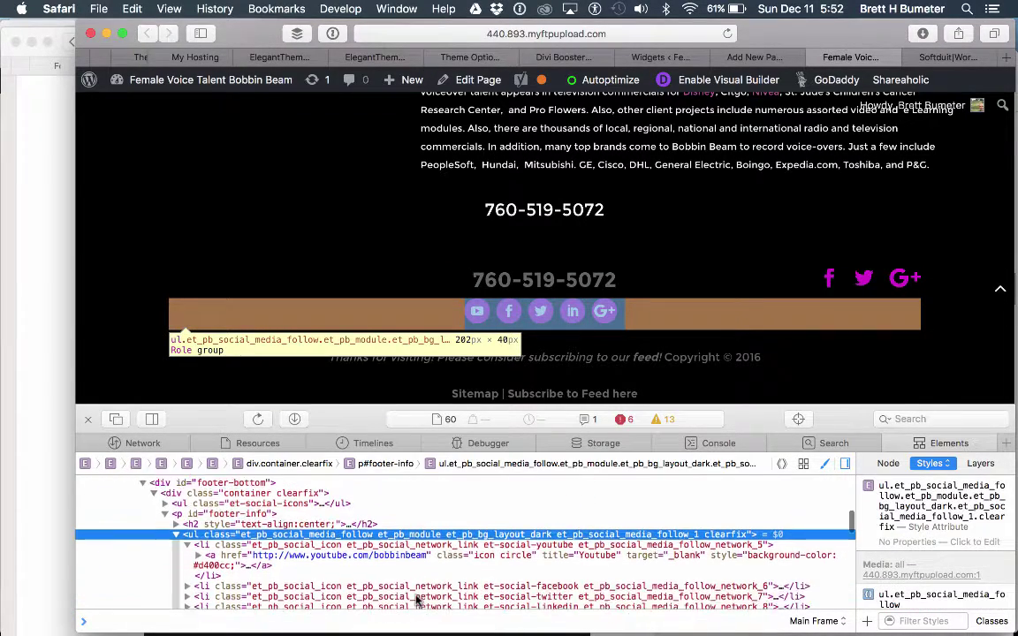
pyautogui.click(372, 528)
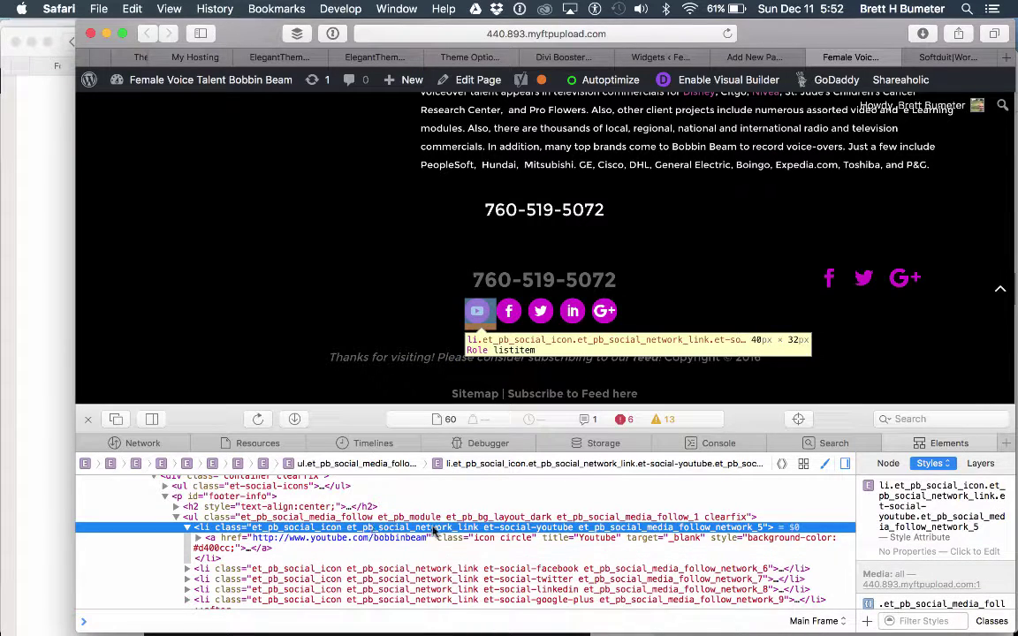
pyautogui.click(470, 542)
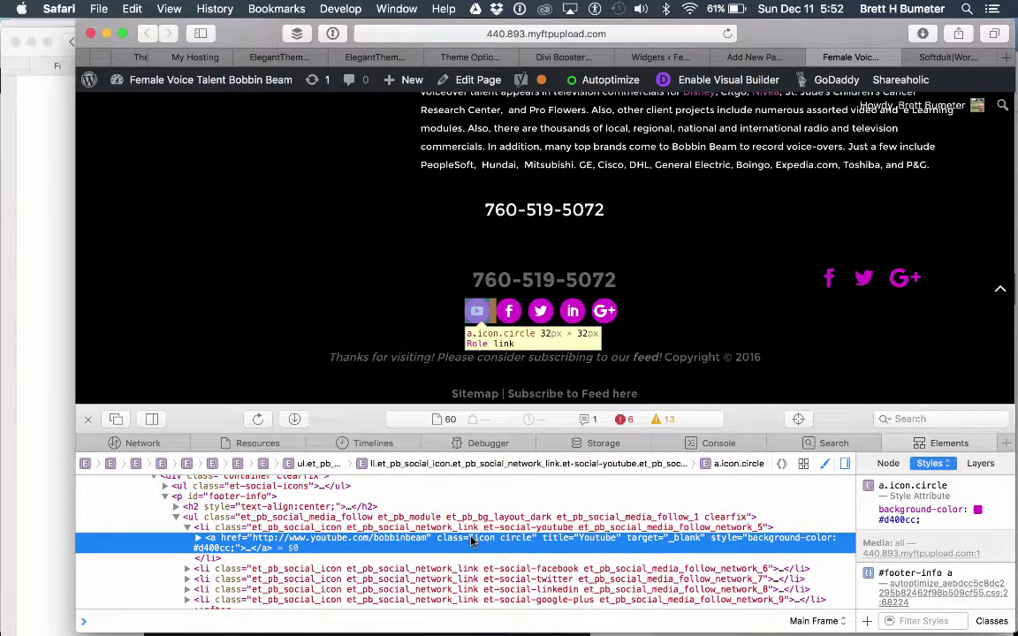
pyautogui.click(880, 520)
pyautogui.press('super+c')
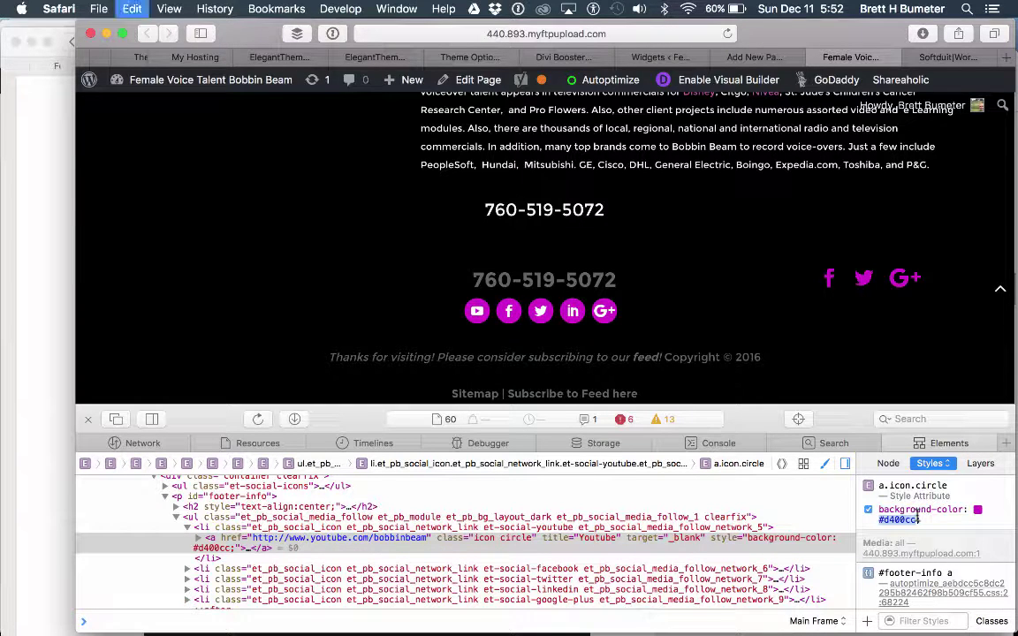
# Paste #d400cc as the Google+ icon colour and save the network settings
pyautogui.click(754, 56)
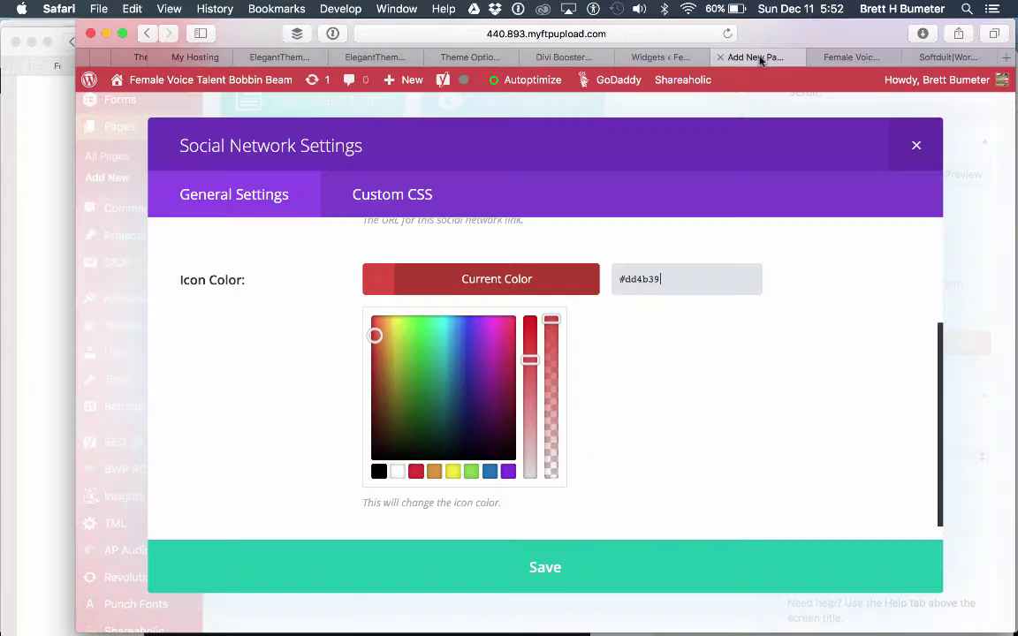
pyautogui.tripleClick(687, 284)
pyautogui.press('super+v')
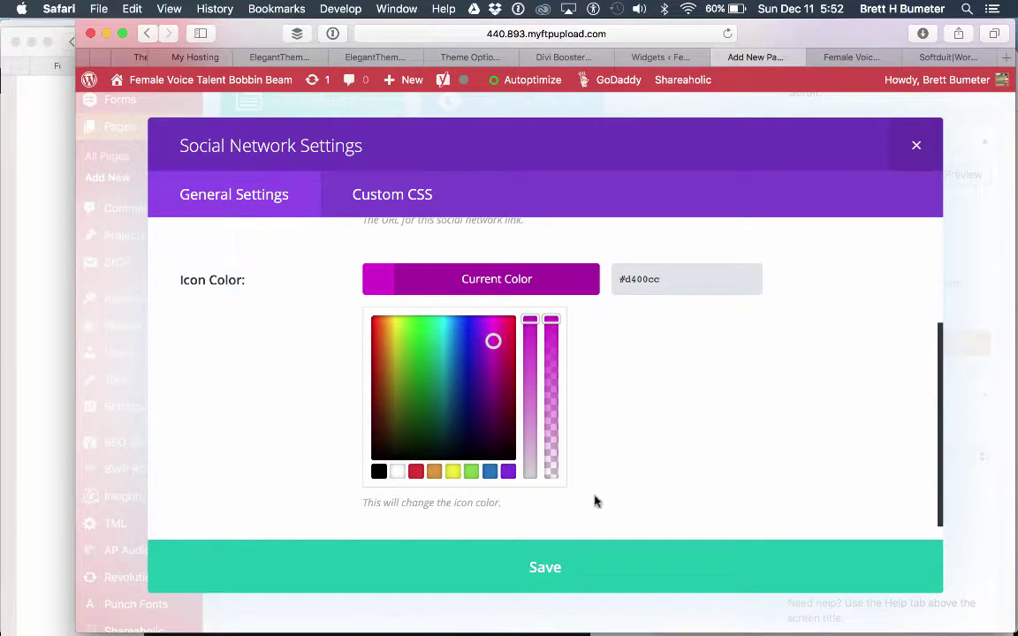
pyautogui.scroll(-1, 631, 457)
pyautogui.scroll(5, 632, 457)
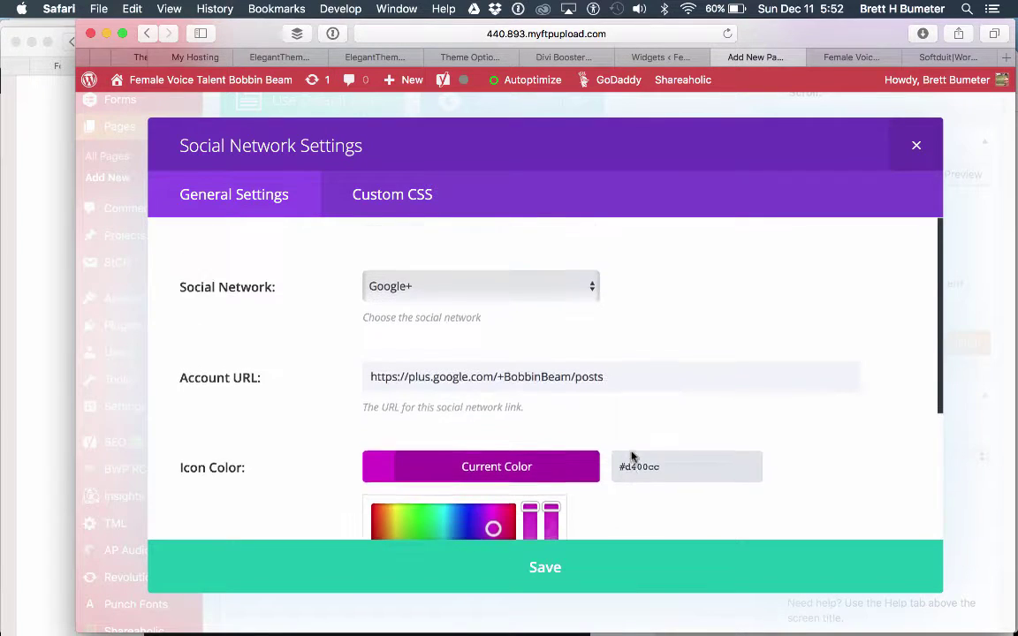
pyautogui.scroll(-1, 632, 457)
pyautogui.scroll(-4, 631, 457)
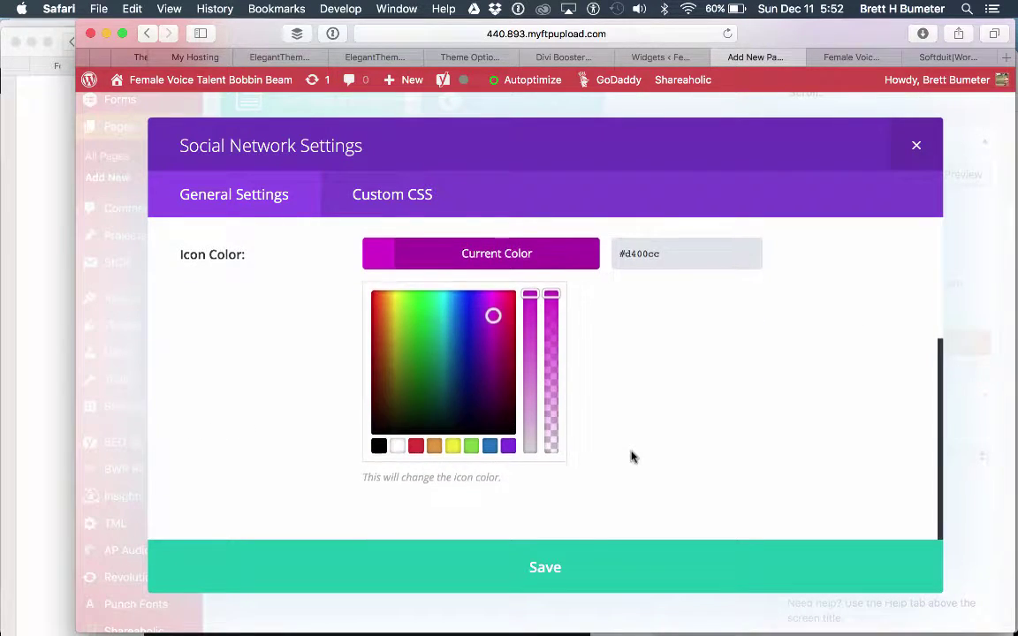
pyautogui.click(565, 578)
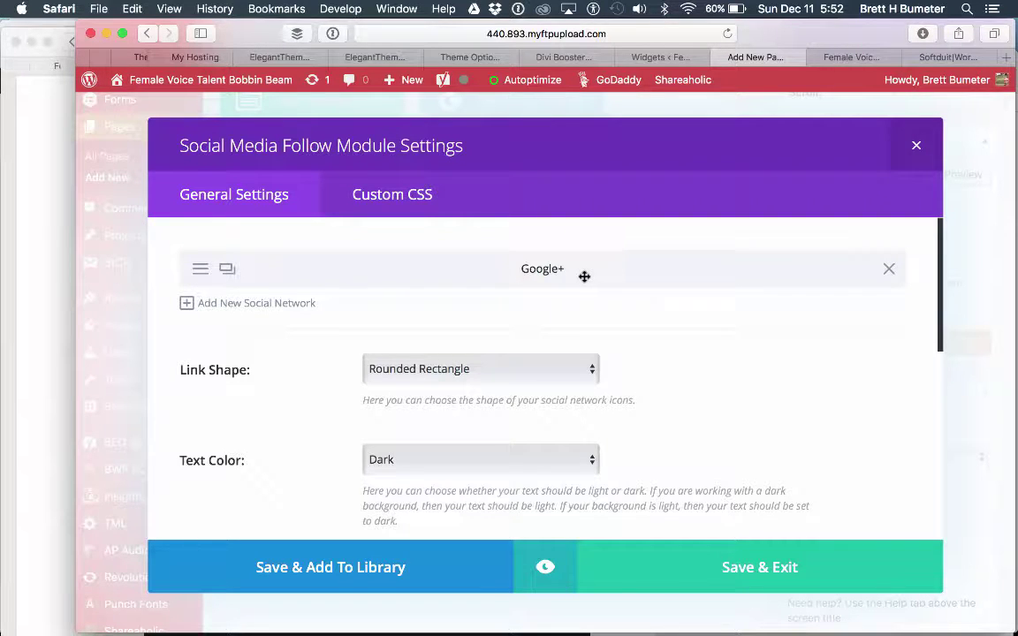
# Add a Twitter network with its account URL and #d400cc icon colour, and save it
pyautogui.click(269, 304)
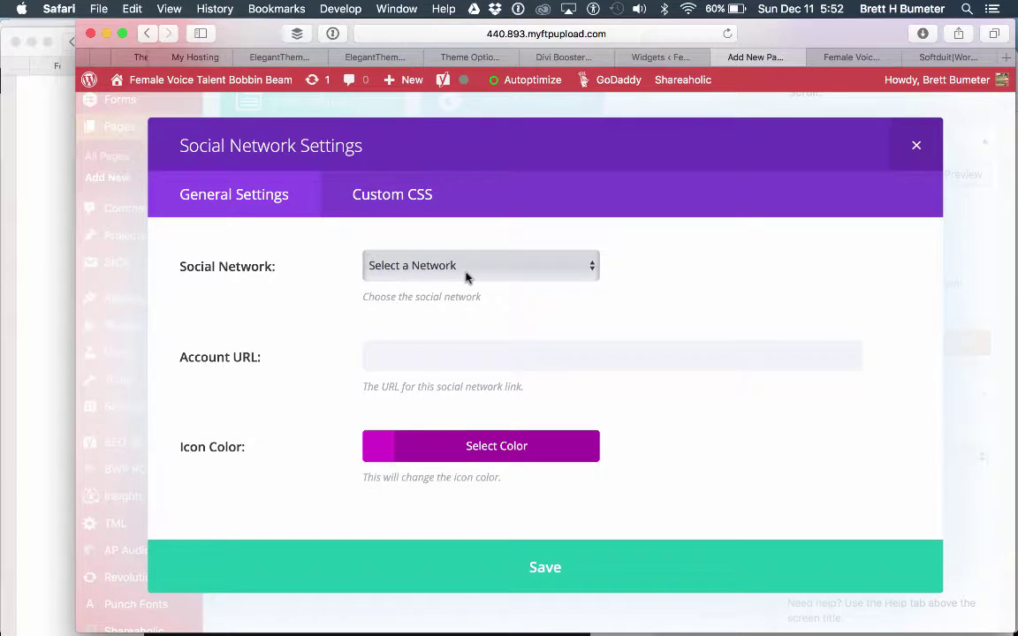
pyautogui.click(466, 277)
pyautogui.click(470, 294)
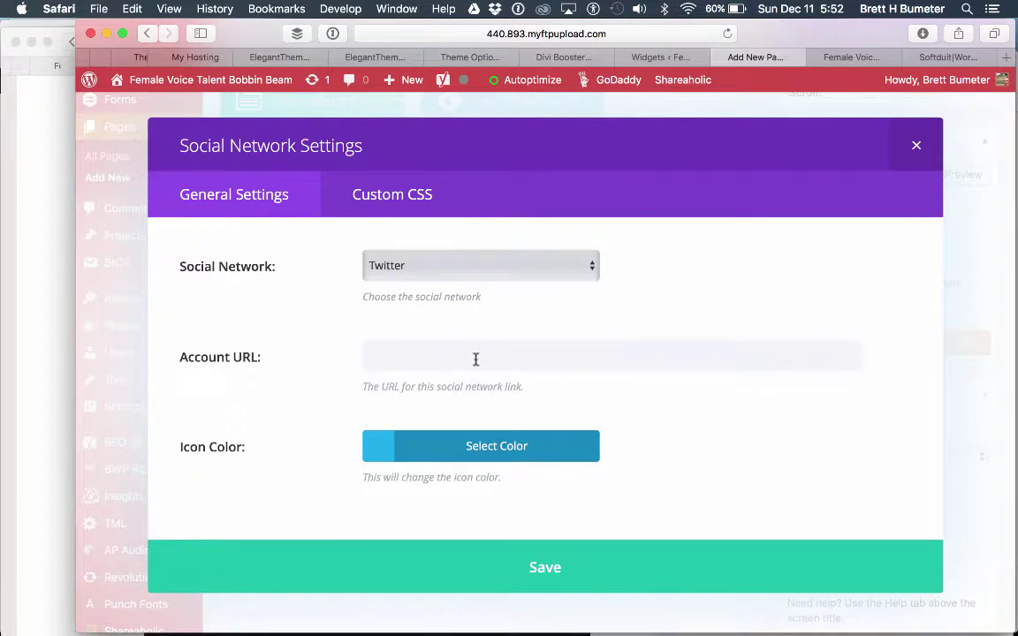
pyautogui.click(476, 359)
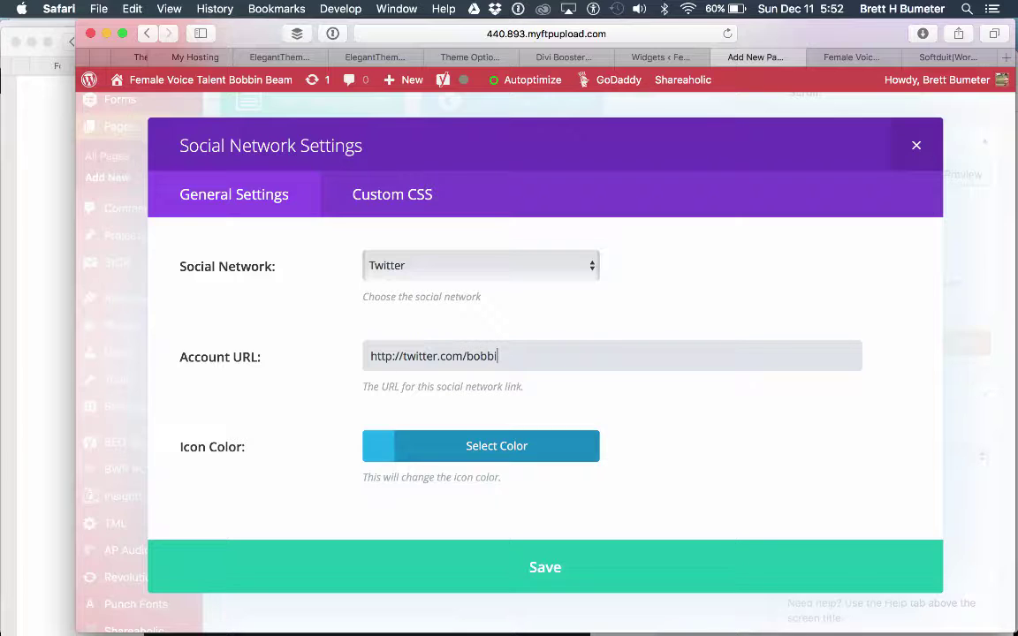
pyautogui.write('am.')
pyautogui.click(453, 451)
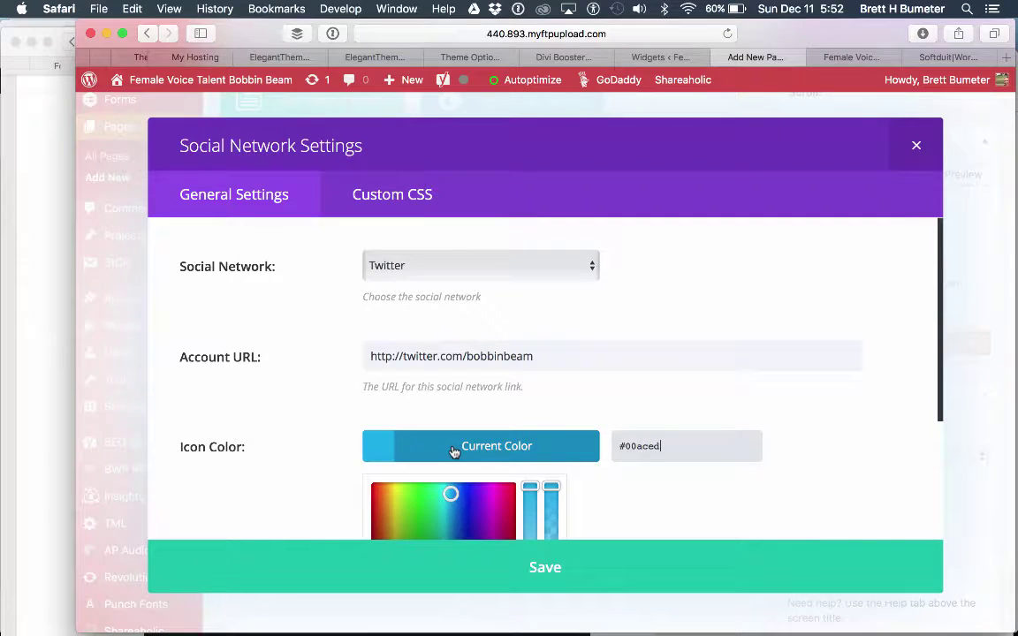
pyautogui.click(735, 454)
pyautogui.press('super+a')
pyautogui.press('super+v')
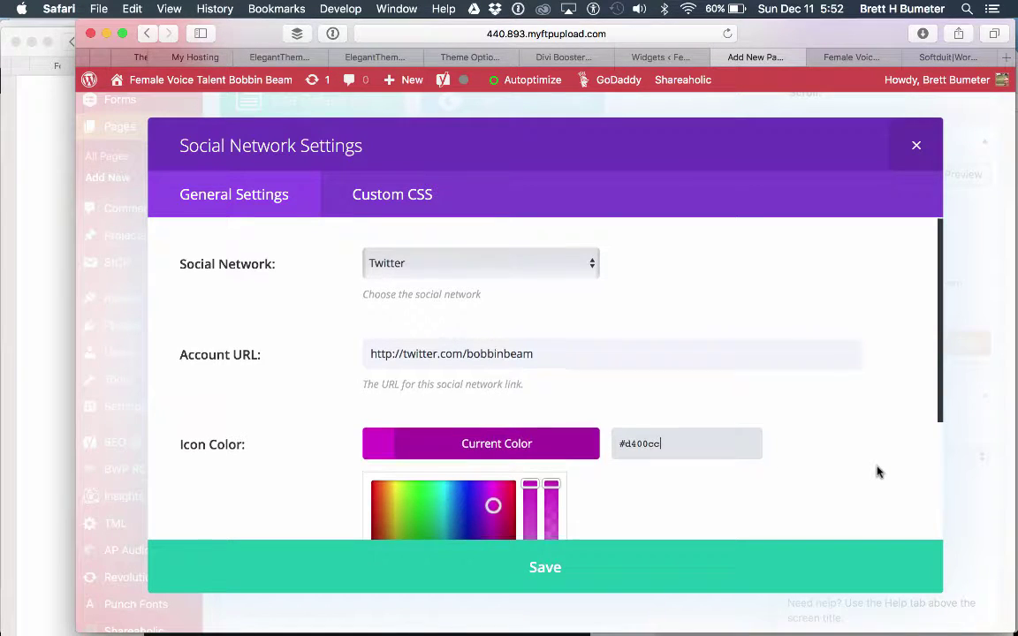
pyautogui.scroll(-3, 877, 470)
pyautogui.click(713, 565)
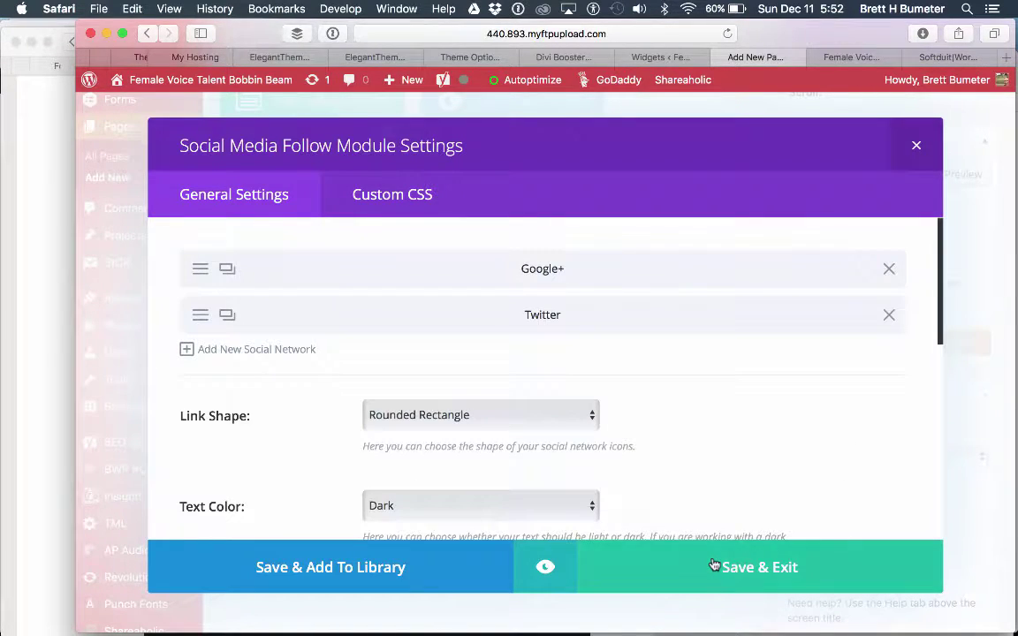
pyautogui.scroll(-3, 684, 445)
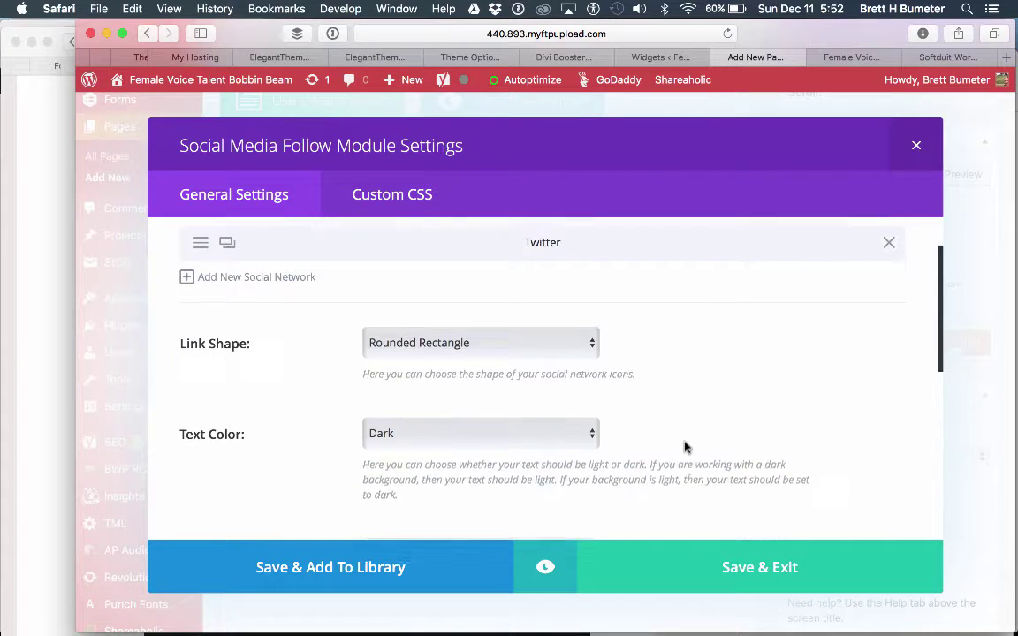
pyautogui.moveTo(894, 71)
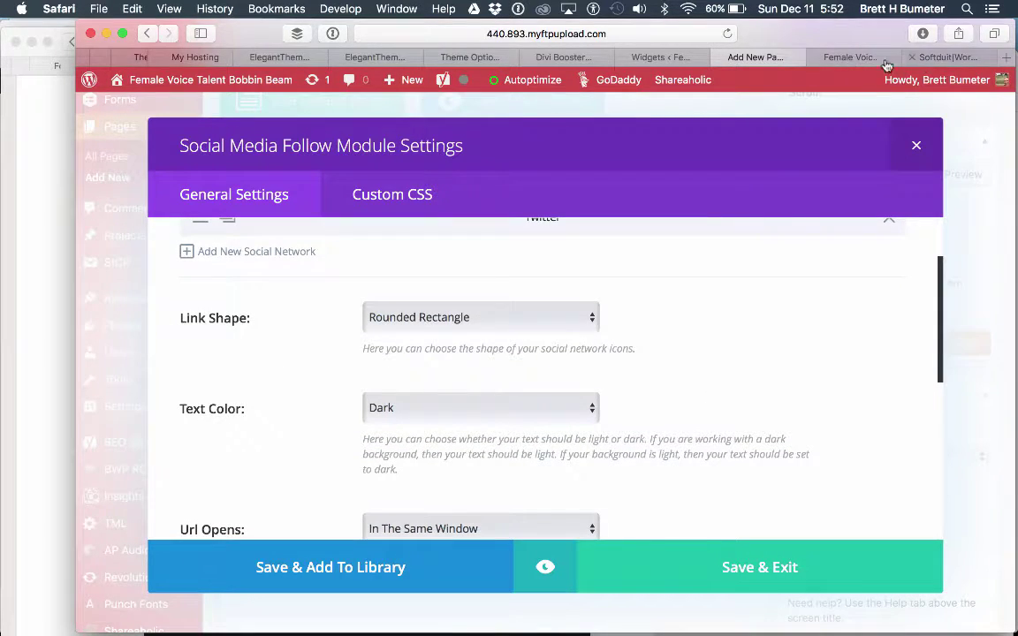
pyautogui.click(850, 57)
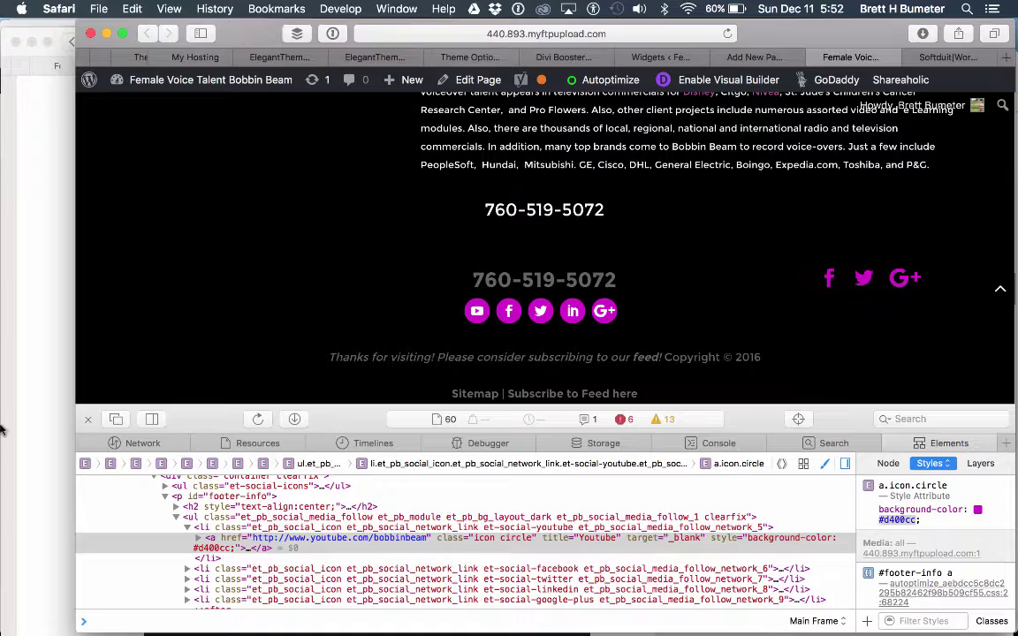
pyautogui.click(88, 422)
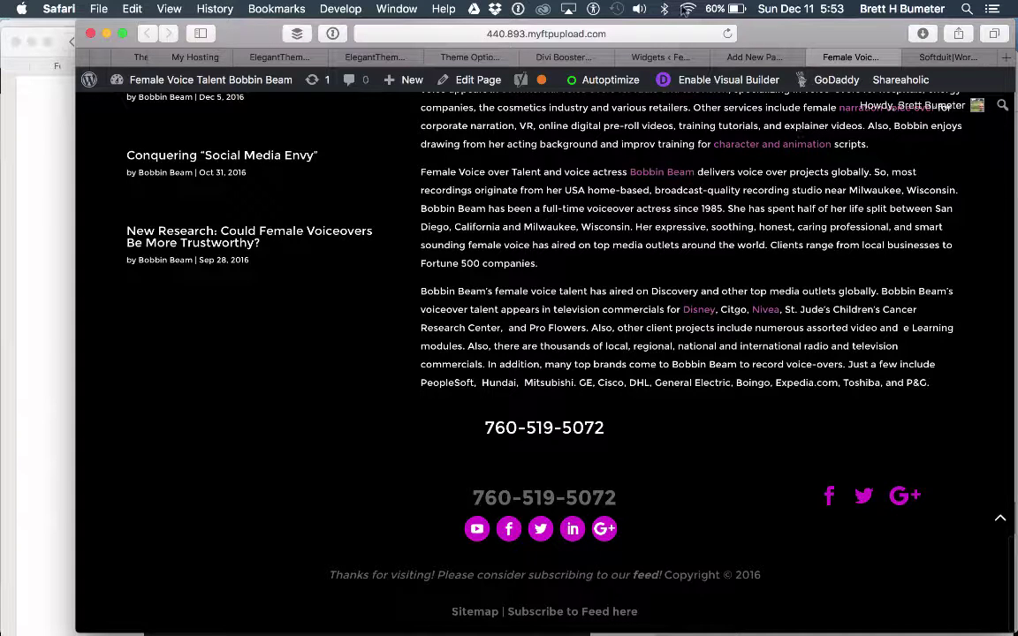
pyautogui.click(629, 57)
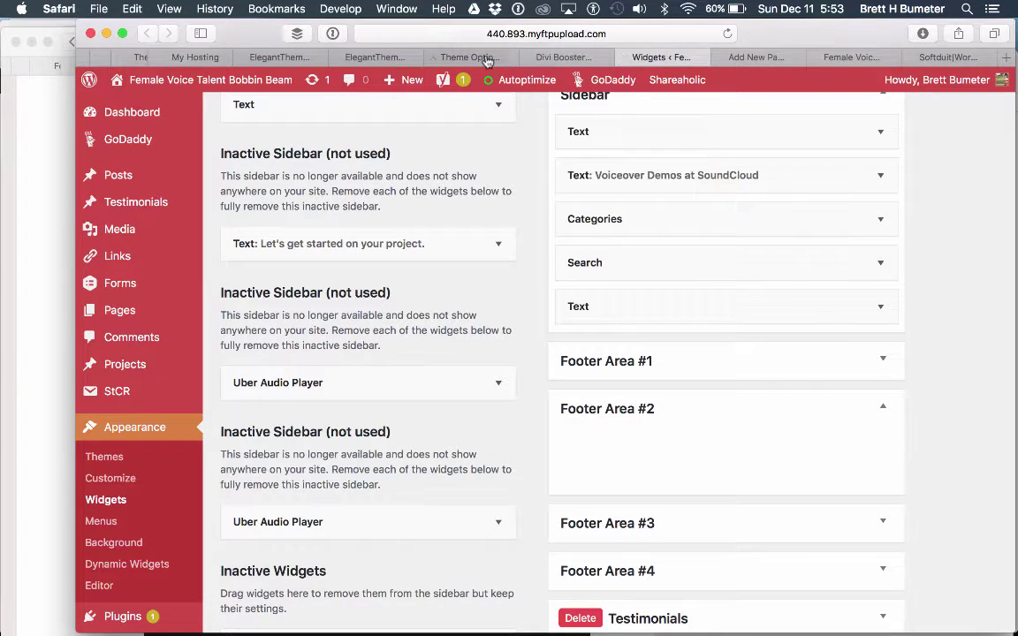
pyautogui.click(757, 56)
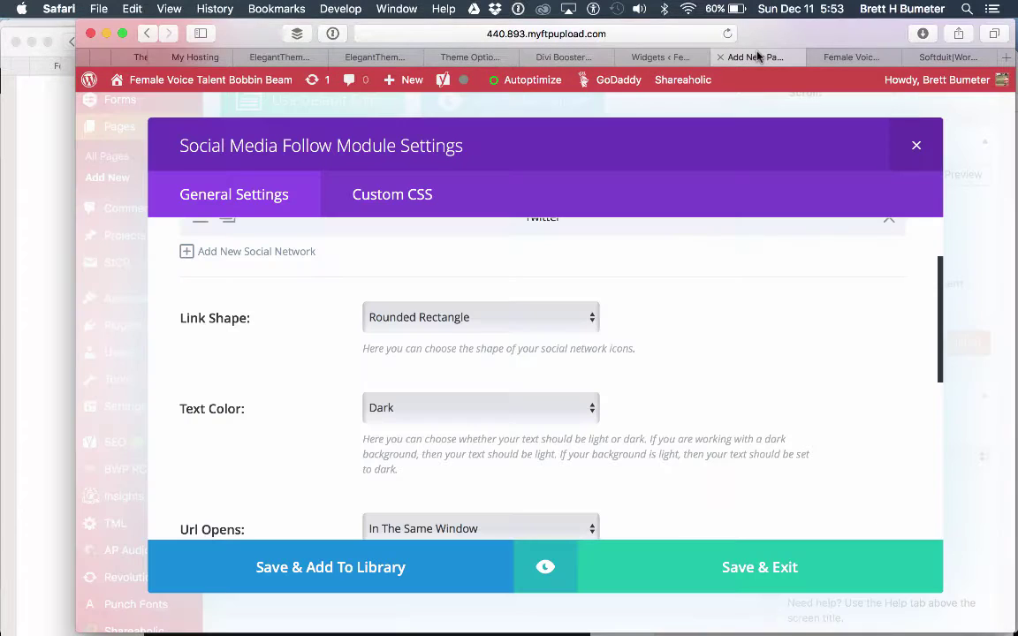
# Set the follow icons' Link Shape to Circle and Text Color to Light, keeping links in the same window
pyautogui.click(570, 324)
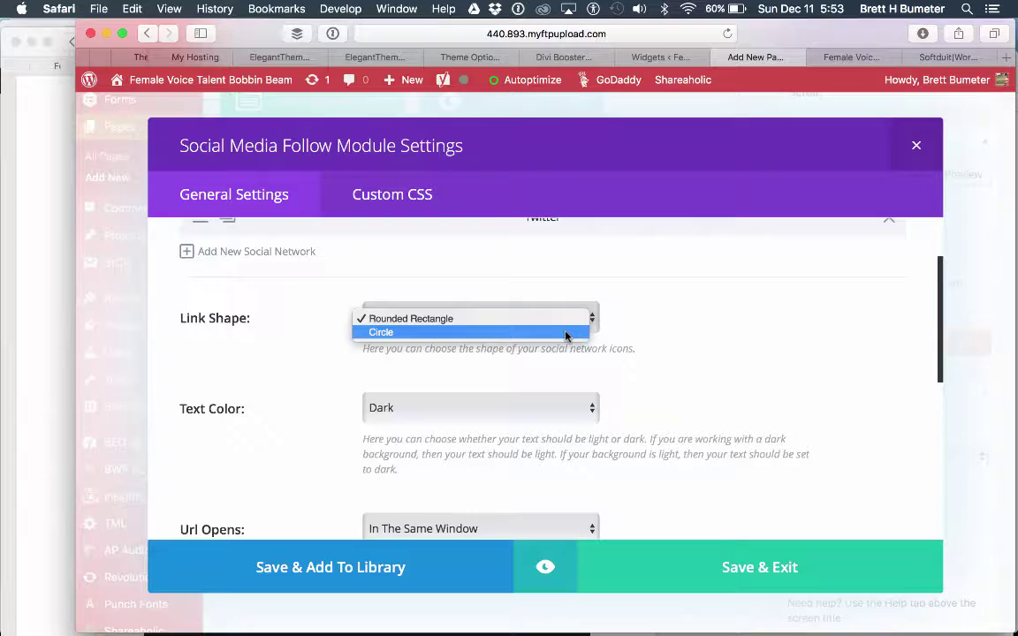
pyautogui.click(565, 334)
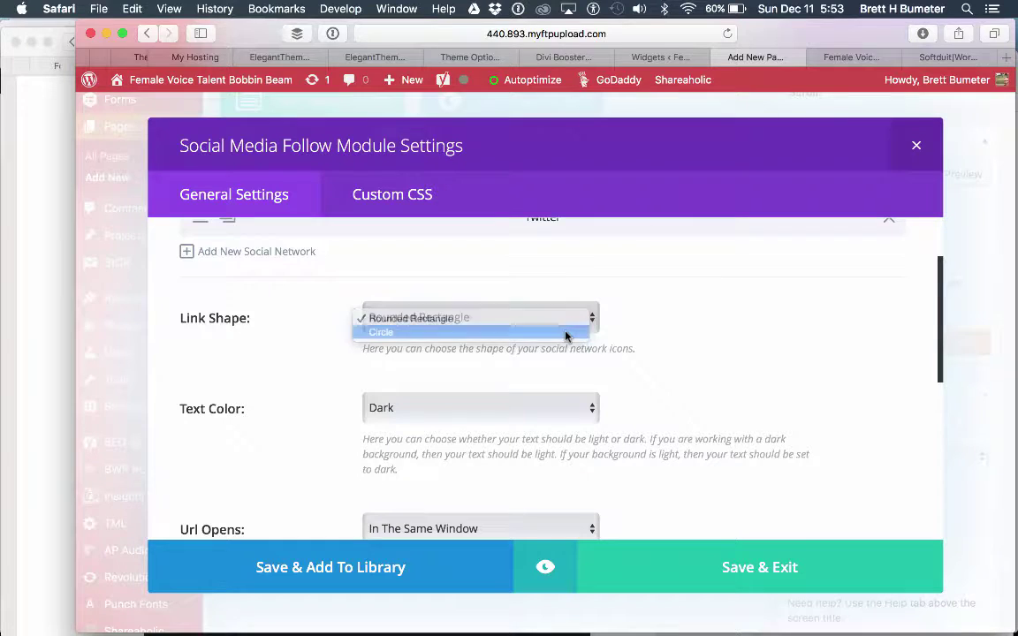
pyautogui.click(575, 417)
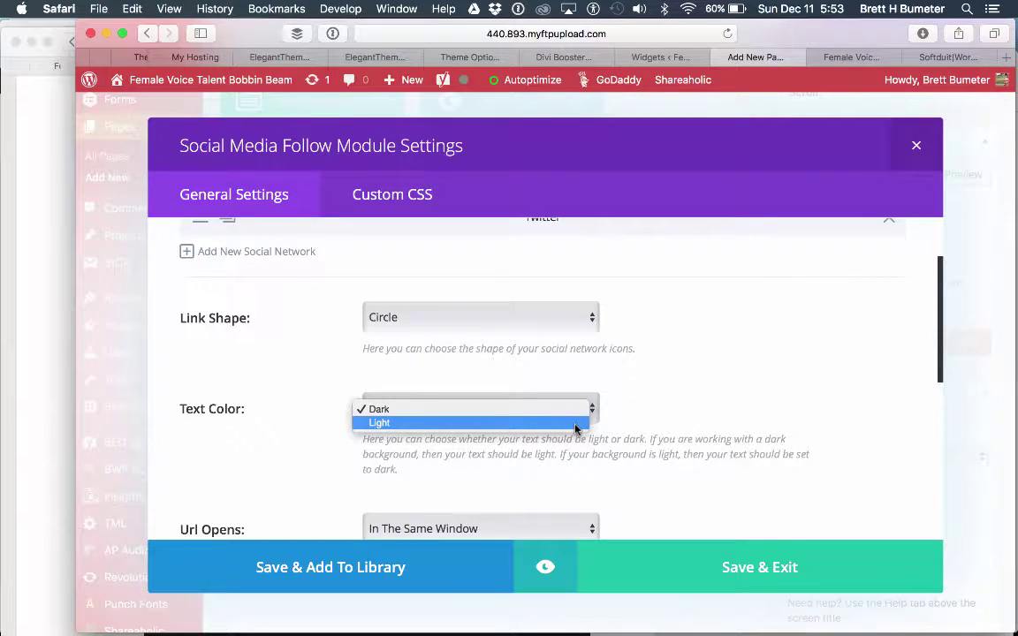
pyautogui.click(583, 422)
pyautogui.scroll(-3, 692, 425)
pyautogui.scroll(-5, 693, 427)
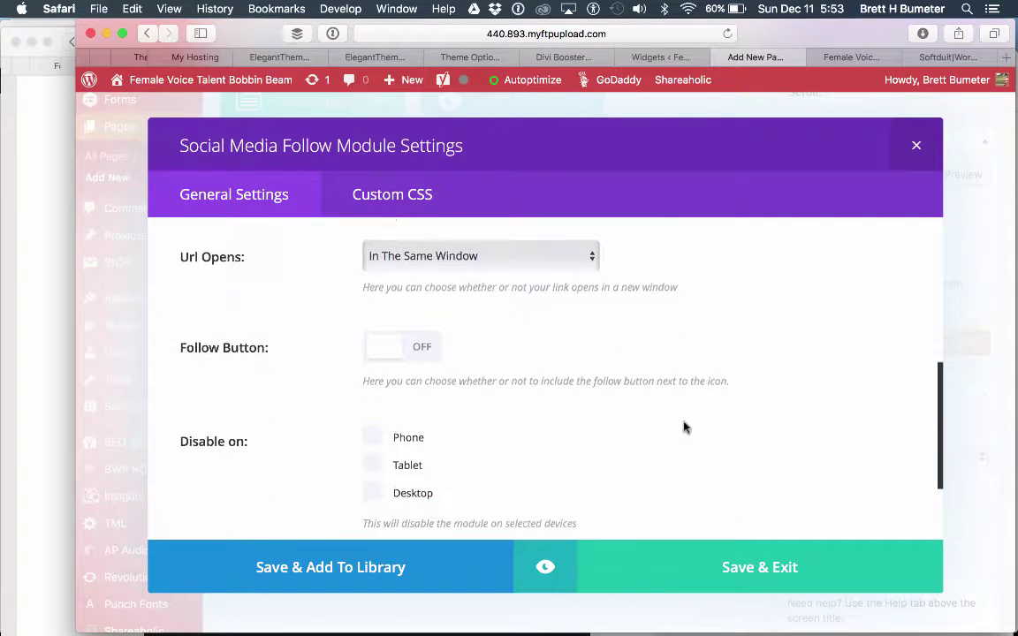
pyautogui.click(578, 258)
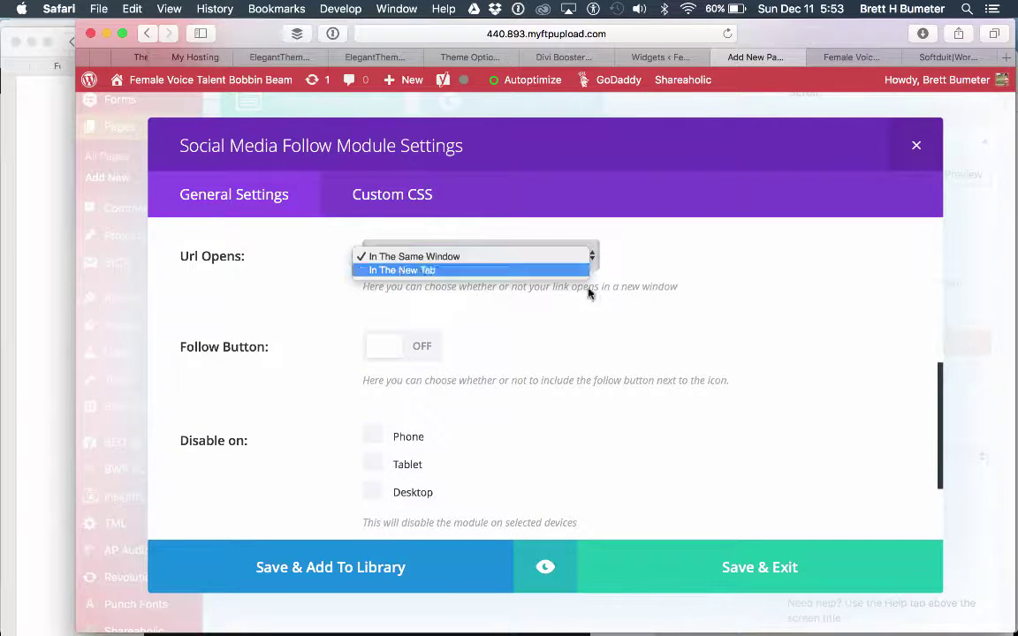
pyautogui.click(530, 340)
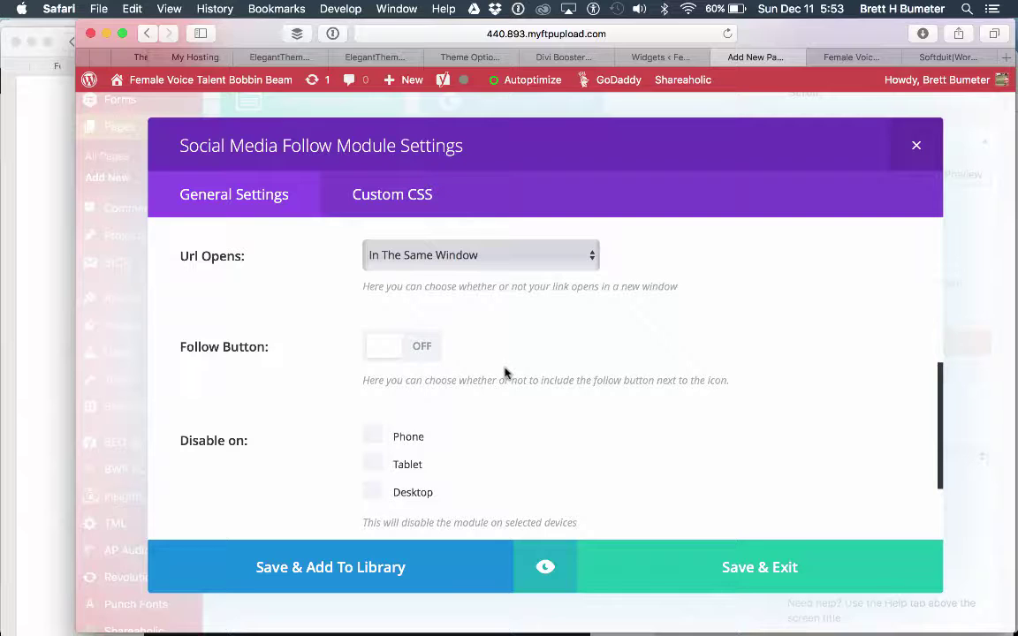
pyautogui.scroll(-3, 505, 373)
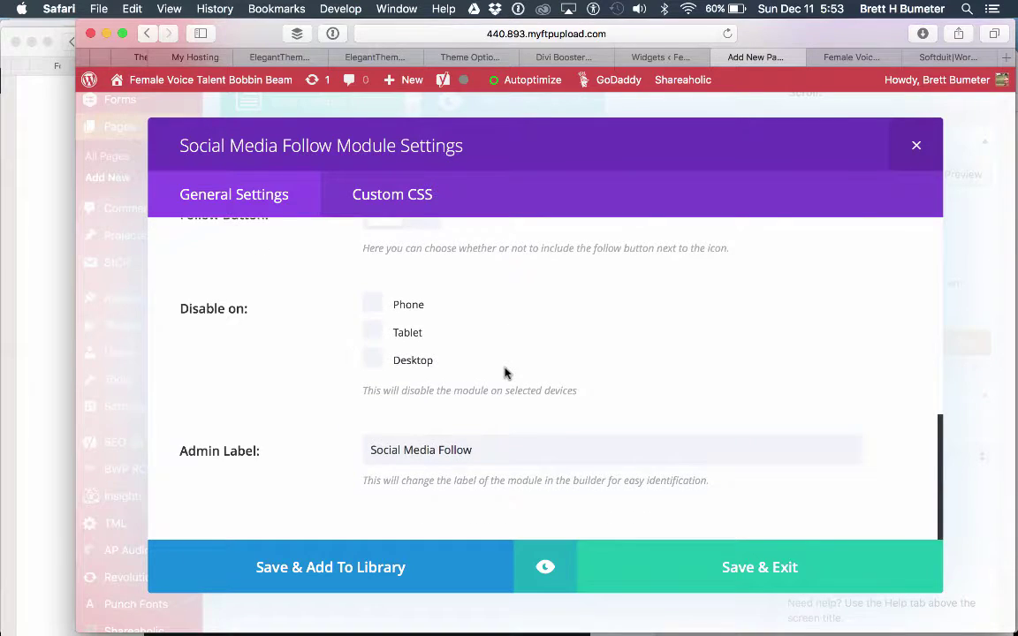
pyautogui.scroll(10, 505, 373)
pyautogui.scroll(-2, 505, 373)
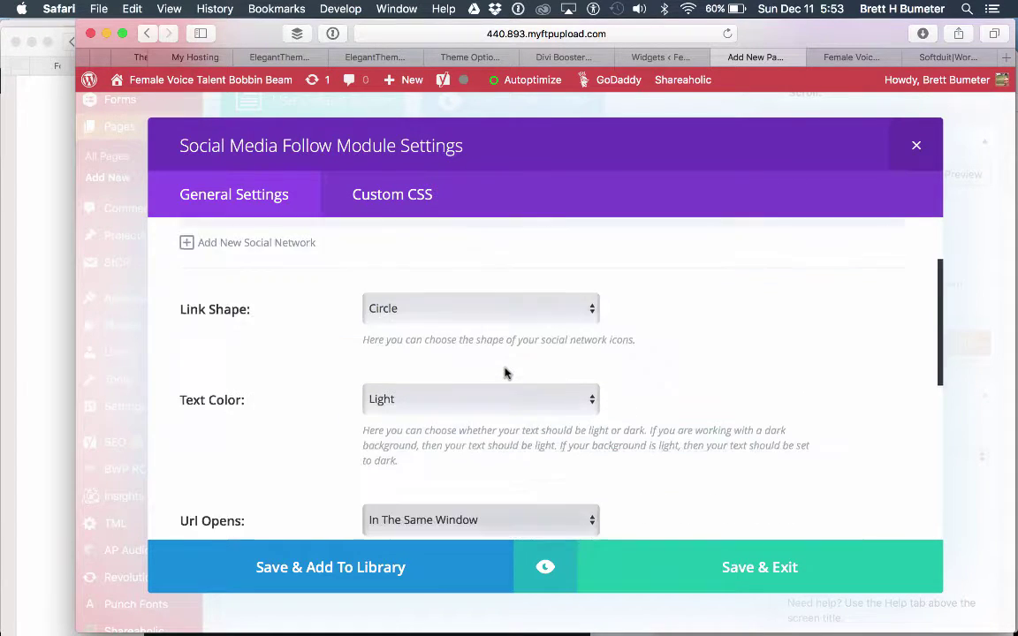
pyautogui.scroll(-8, 505, 373)
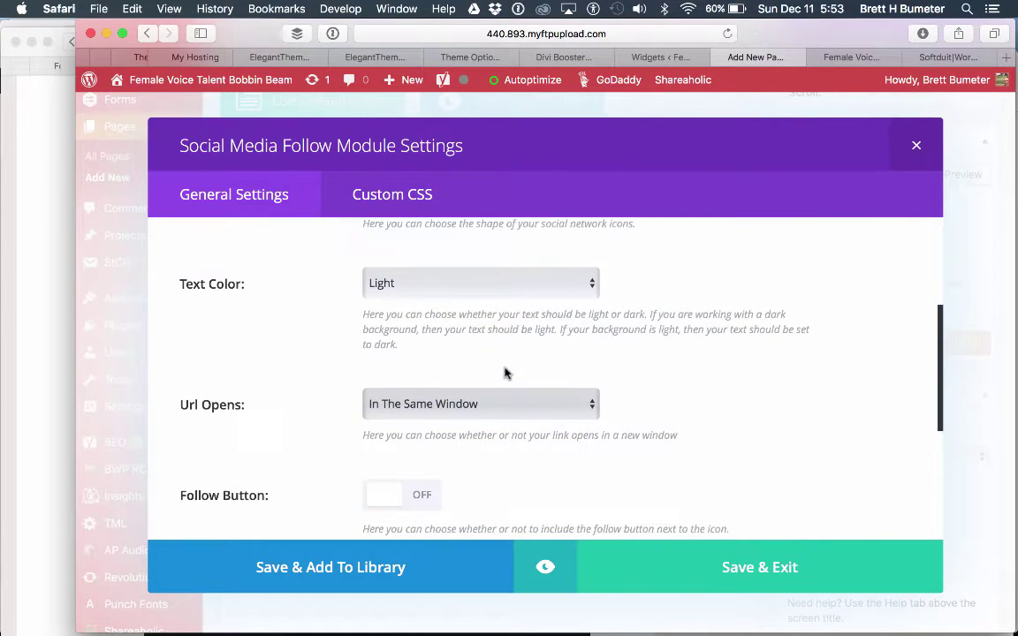
# Close the follow module settings, title the page 'temp delete' and save it as a draft
pyautogui.click(733, 575)
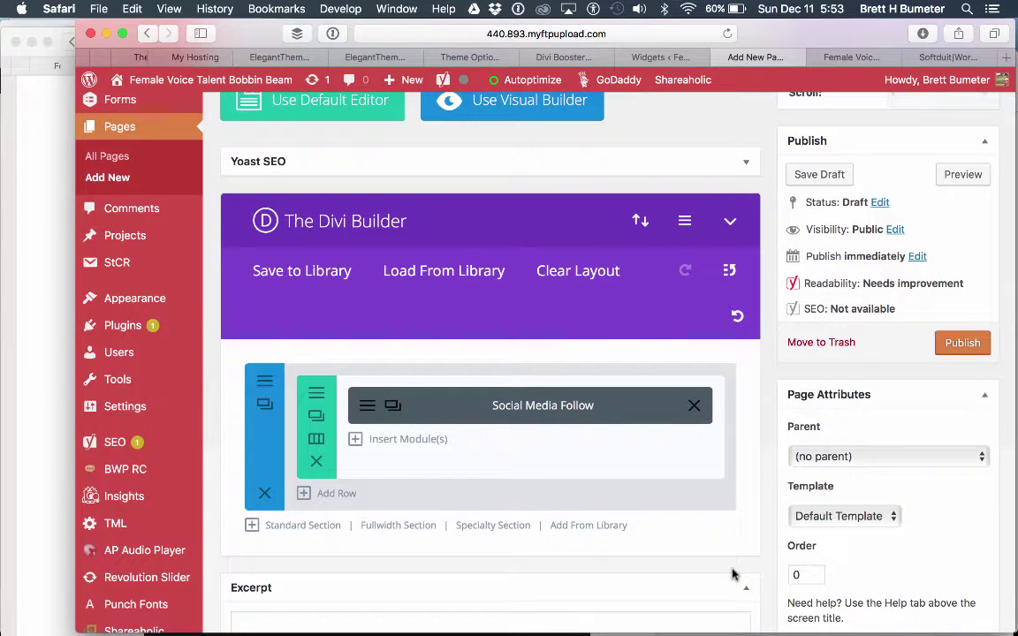
pyautogui.scroll(2, 629, 377)
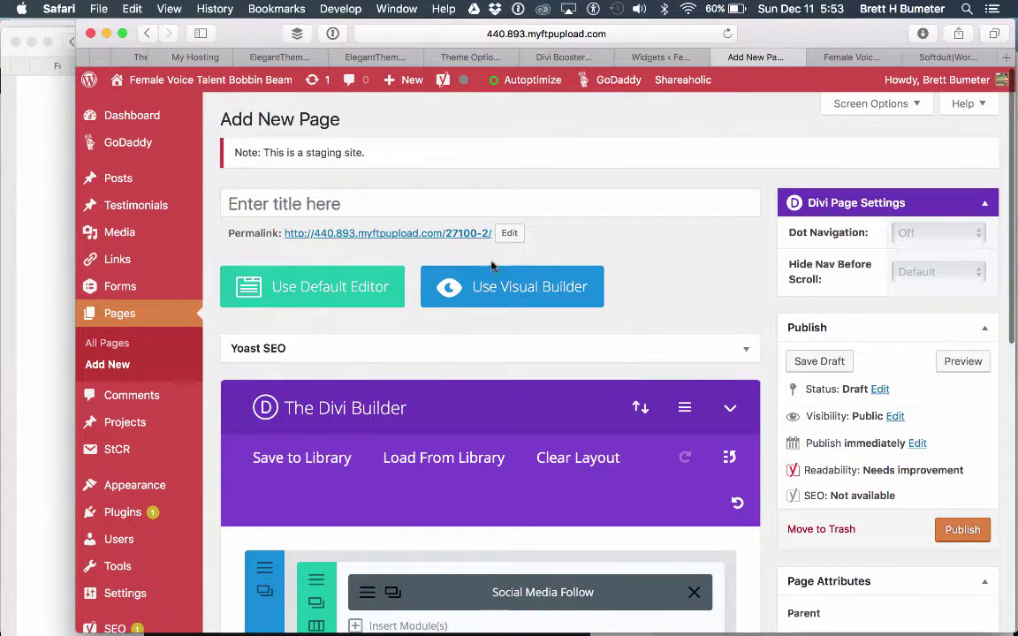
pyautogui.click(466, 204)
pyautogui.write('temp ')
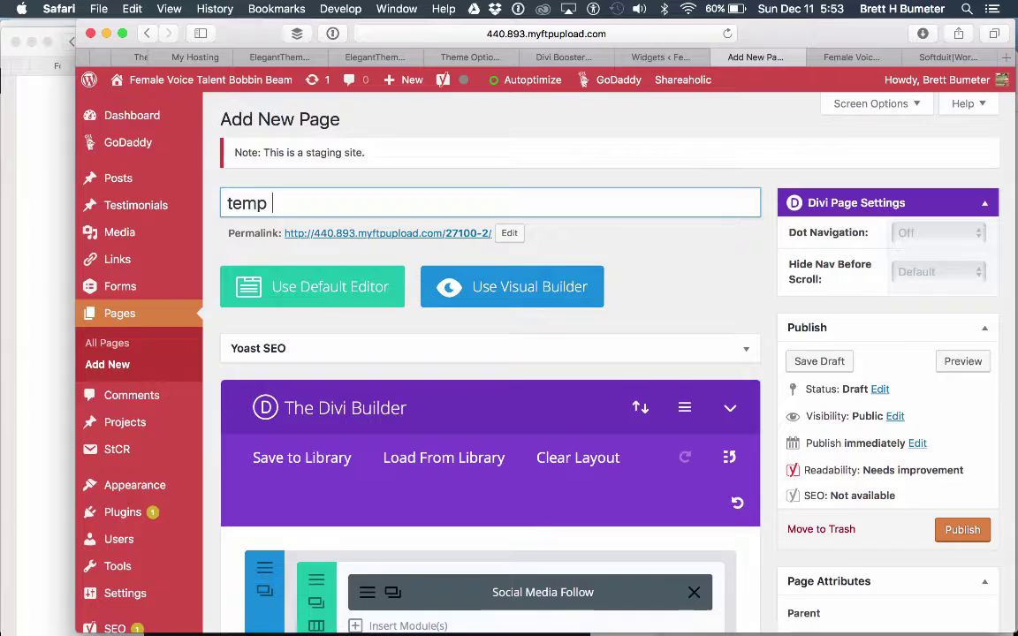
pyautogui.write('delete')
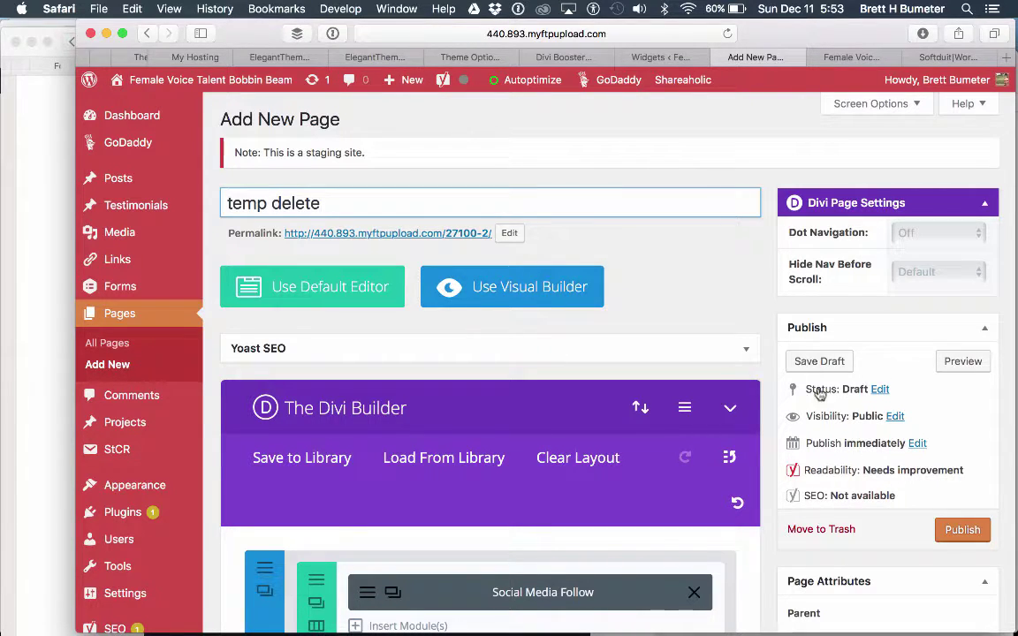
pyautogui.click(829, 357)
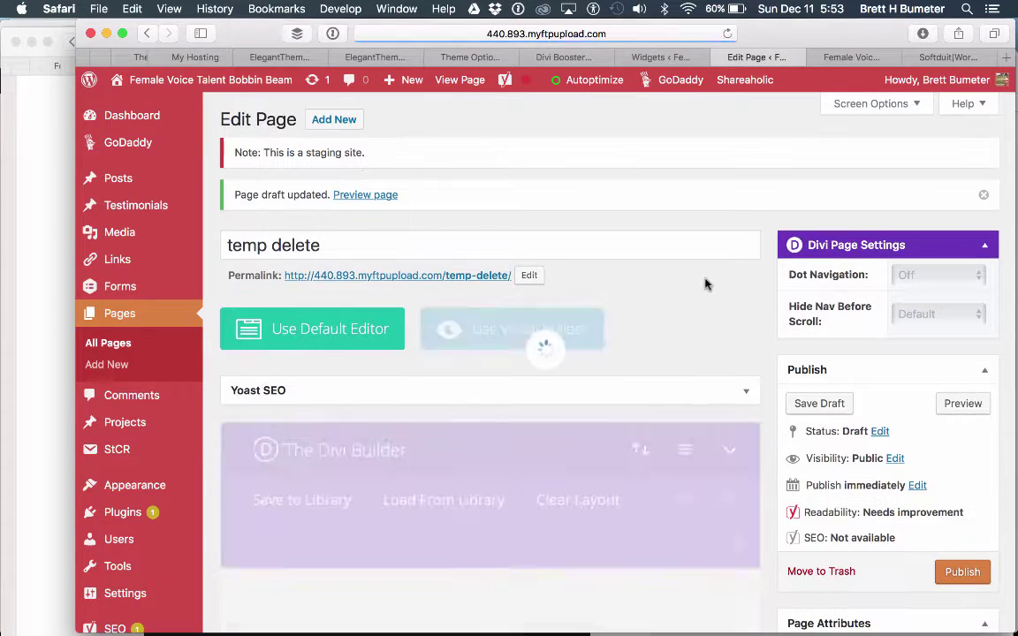
# Open a preview of the 'temp delete' draft page
pyautogui.scroll(-3, 705, 283)
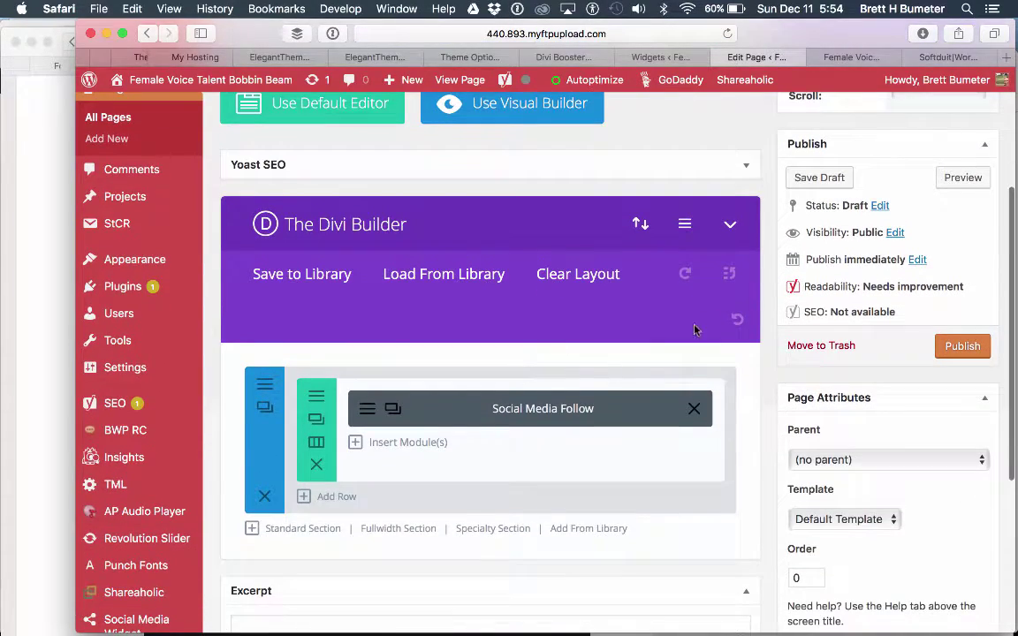
pyautogui.scroll(3, 697, 301)
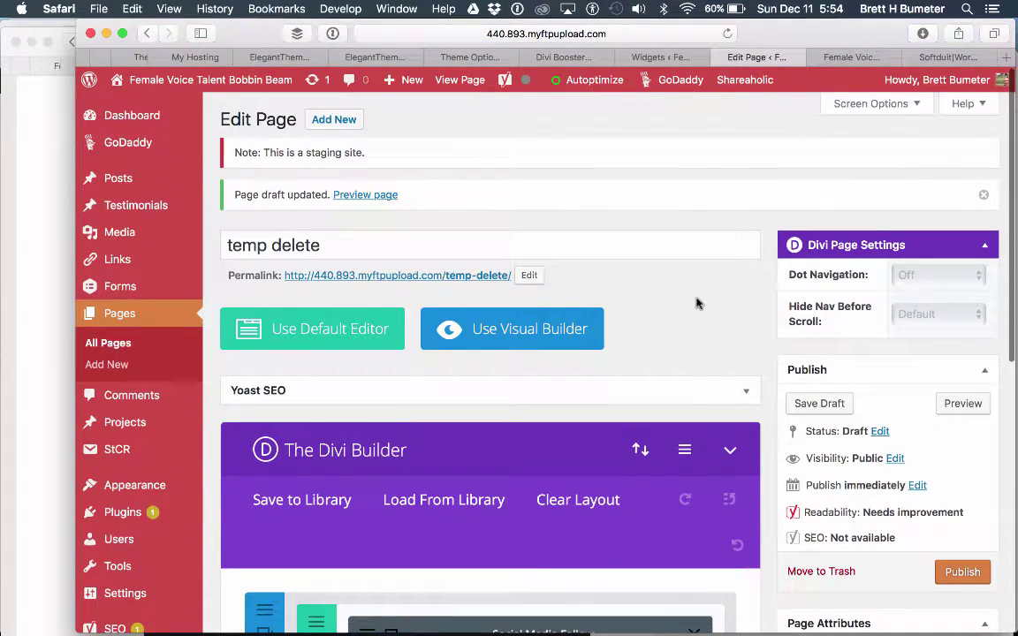
pyautogui.click(382, 195)
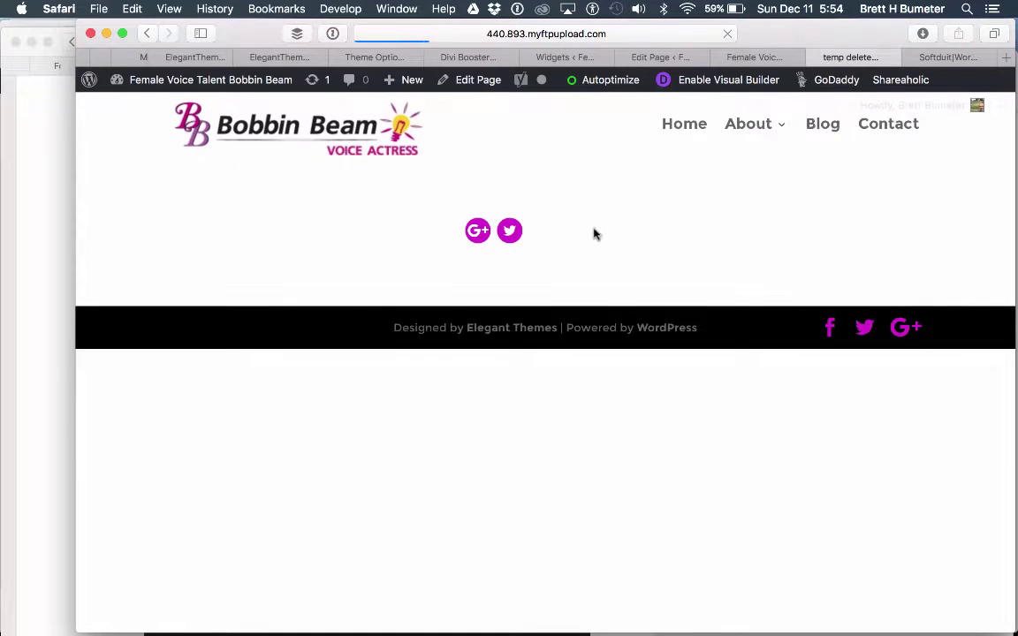
# Examine the preview's magenta Google+ icon link and bring up the page context menu on the icon row
pyautogui.moveTo(496, 228); pyautogui.dragTo(520, 243)
pyautogui.click(531, 235)
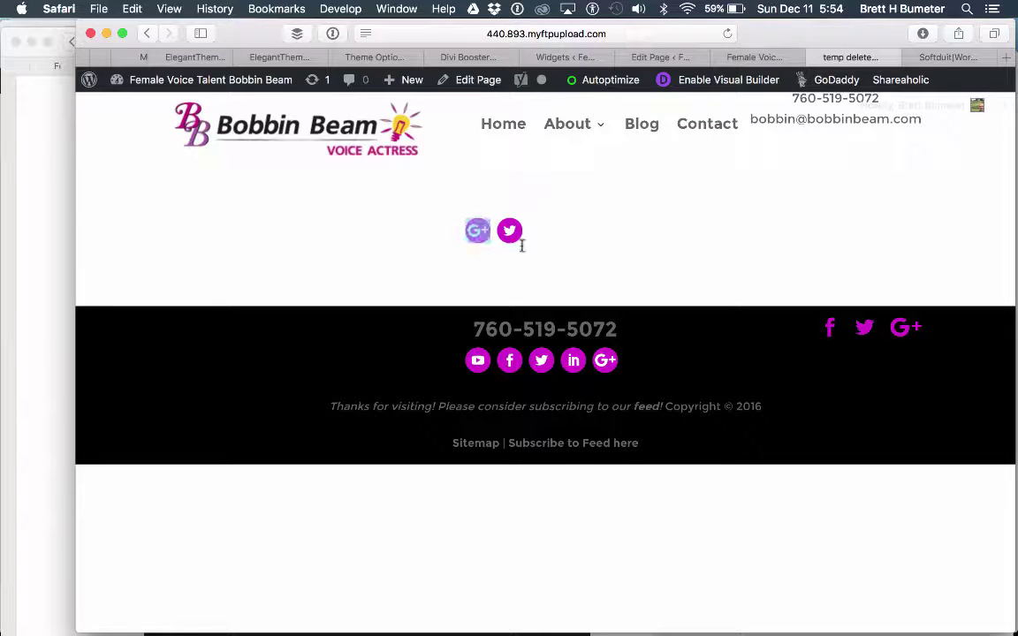
pyautogui.rightClick(474, 233)
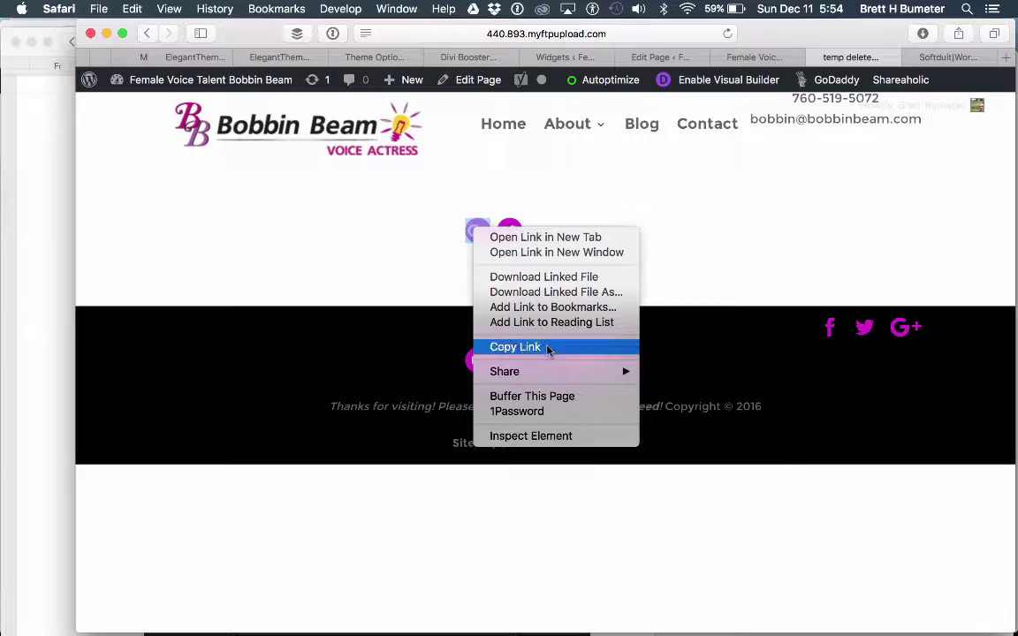
pyautogui.click(336, 265)
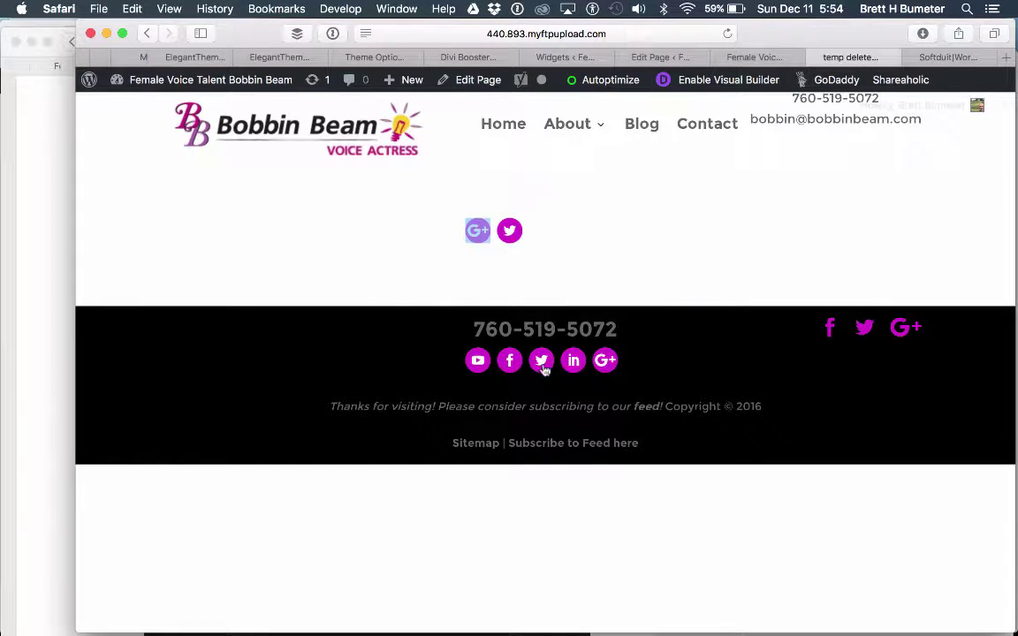
pyautogui.rightClick(431, 213)
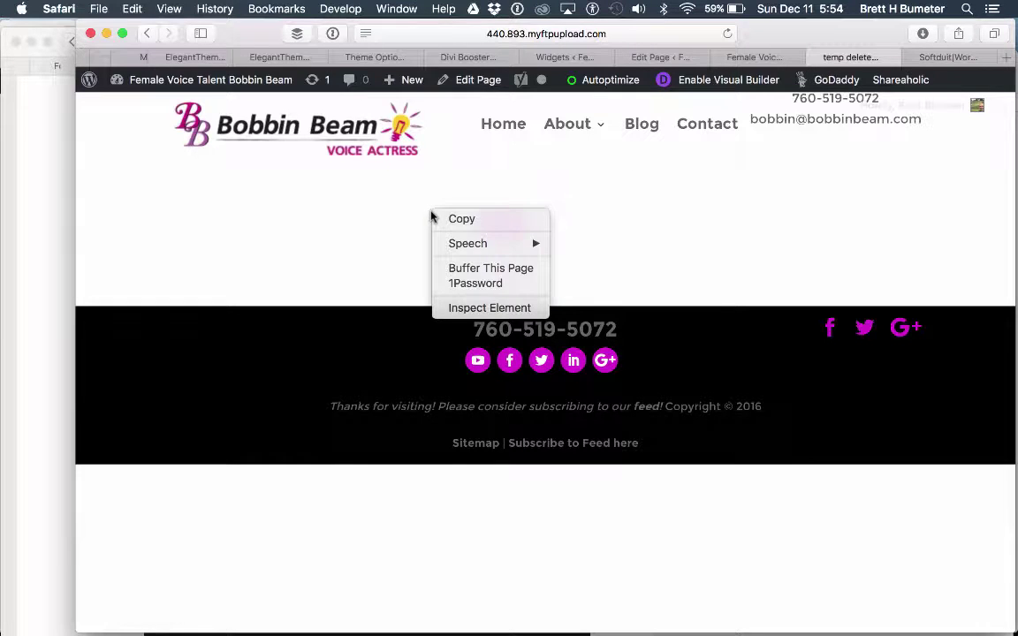
# In Web Inspector, expand the row and column nodes down to ul.et_pb_social_media_follow
pyautogui.click(471, 309)
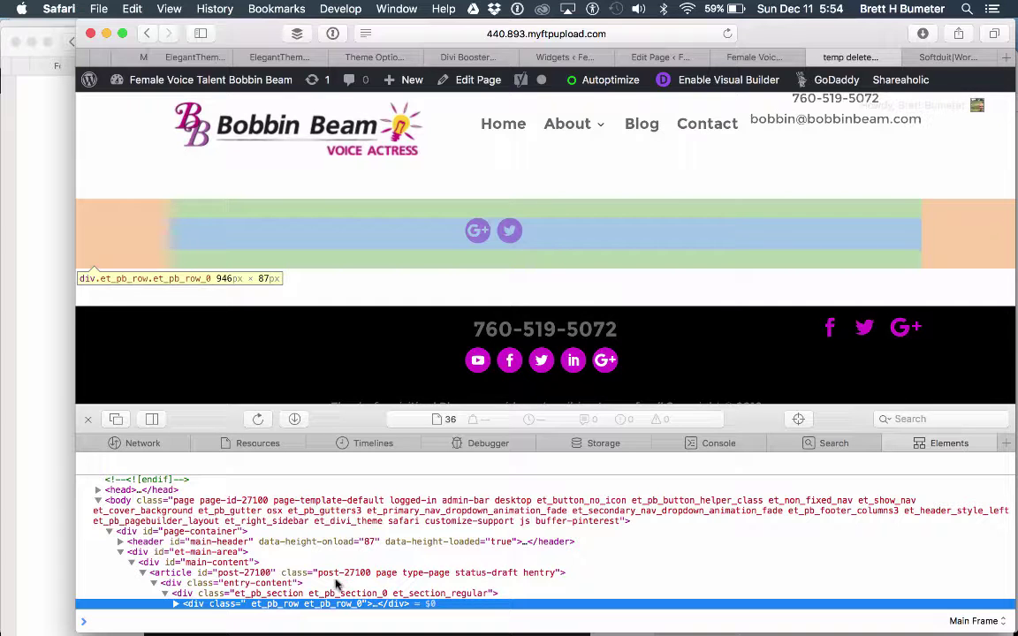
pyautogui.scroll(-3, 336, 583)
pyautogui.click(265, 585)
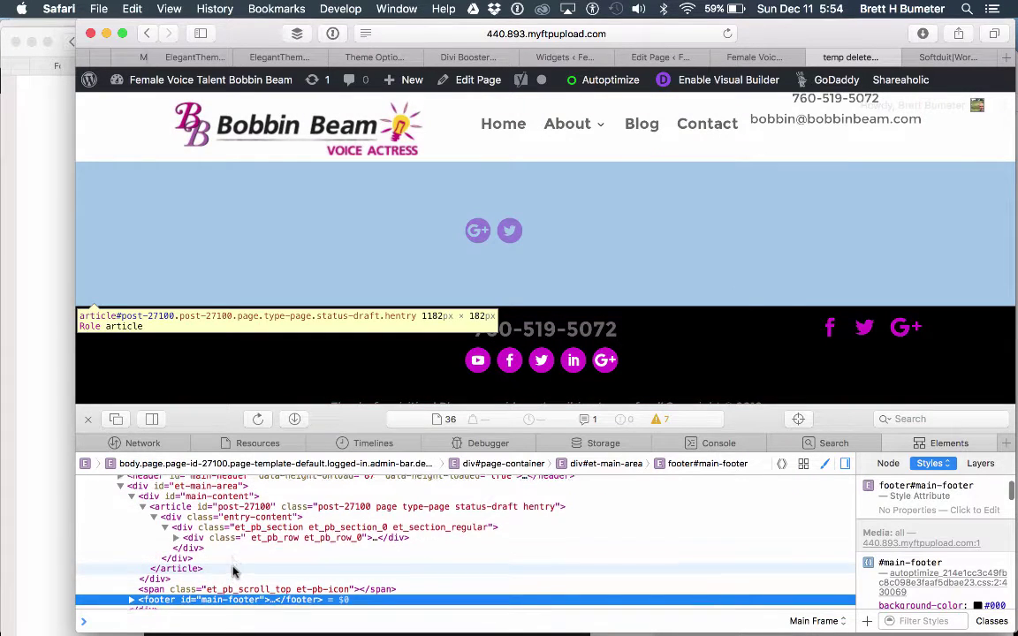
pyautogui.scroll(1, 231, 566)
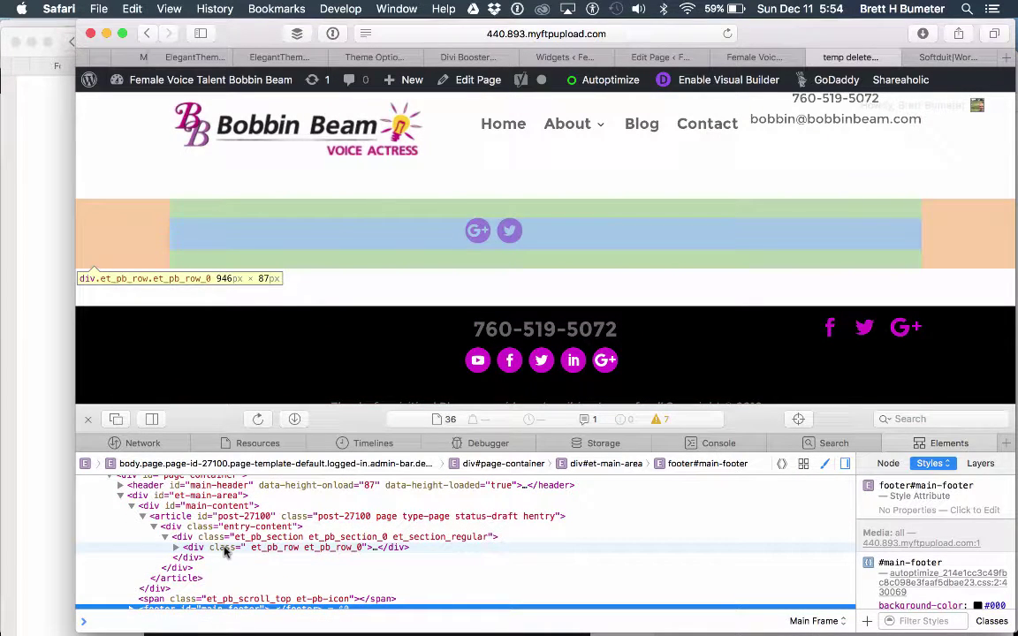
pyautogui.click(176, 547)
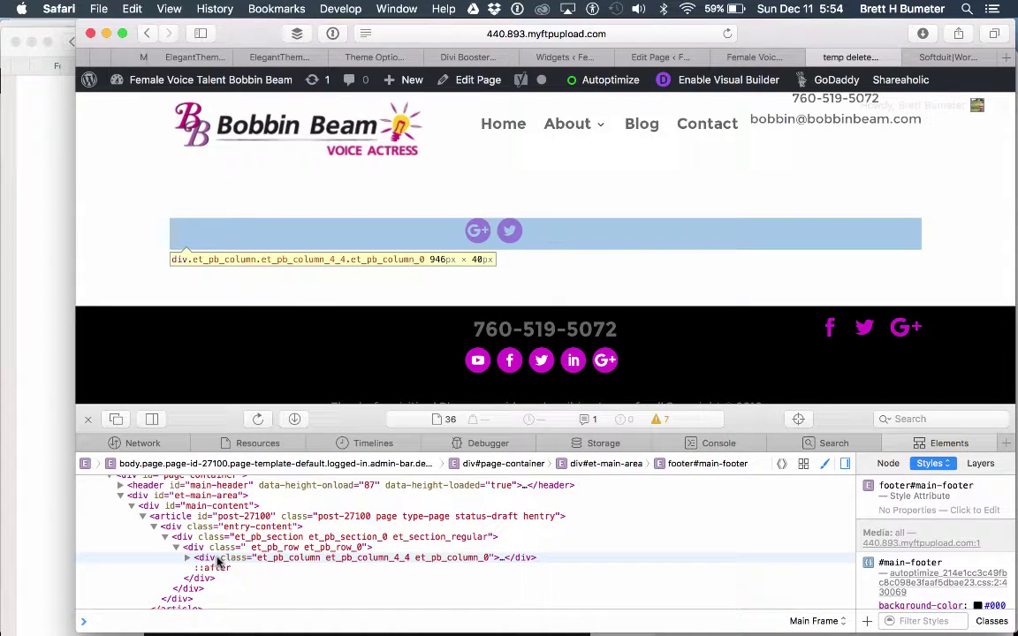
pyautogui.click(216, 559)
pyautogui.click(187, 559)
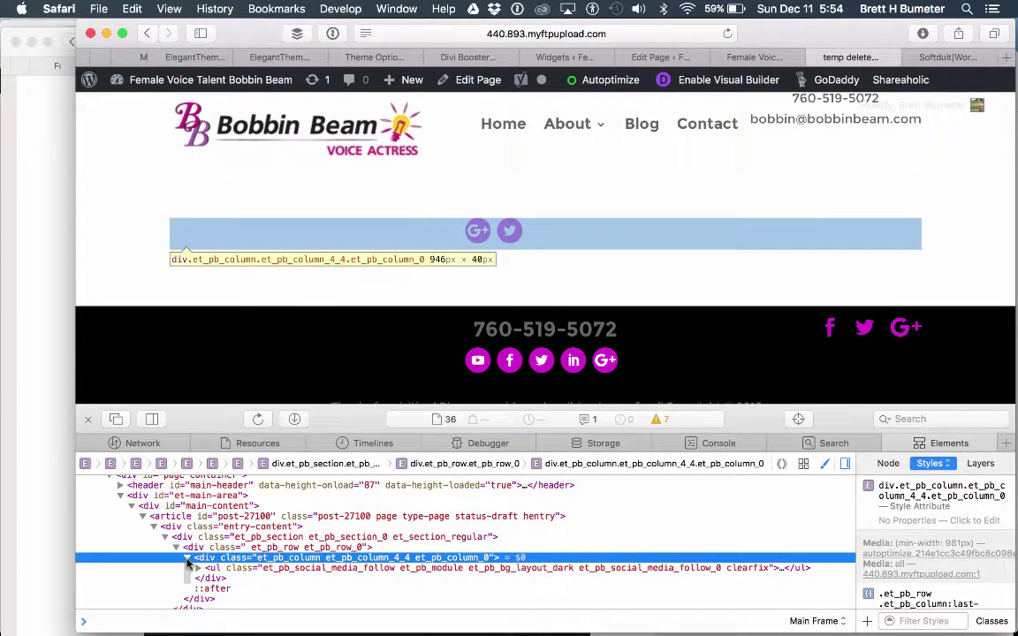
pyautogui.click(237, 570)
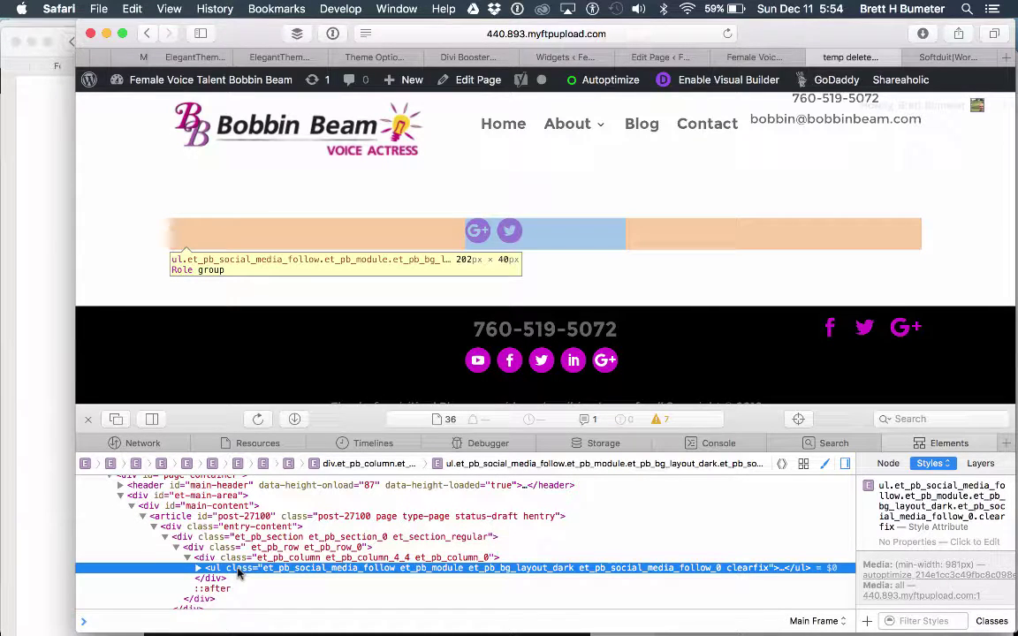
# Copy the social follow list as HTML and close the inspector
pyautogui.rightClick(236, 573)
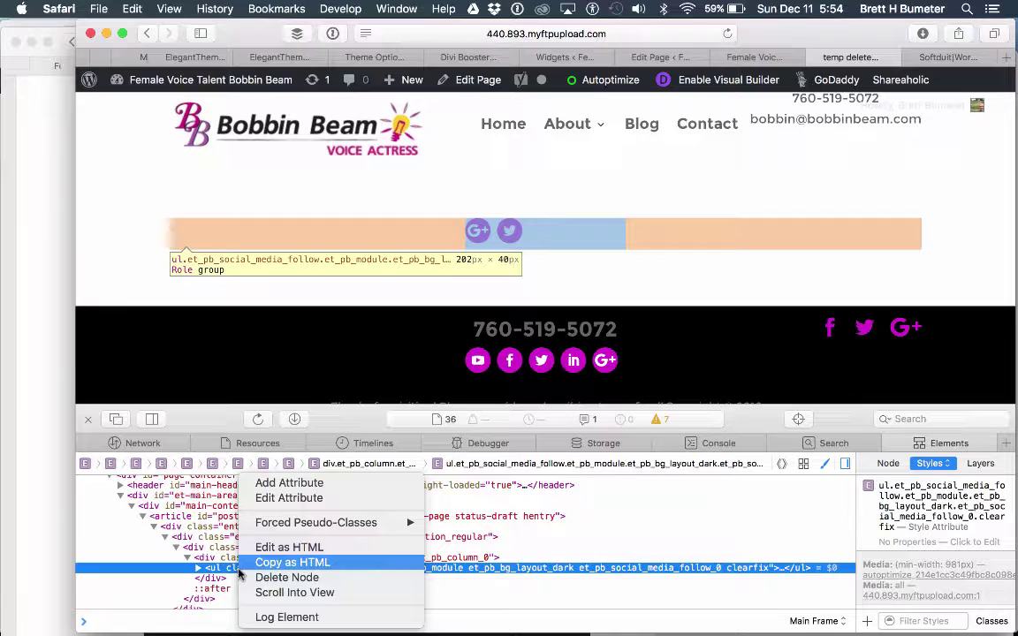
pyautogui.click(272, 563)
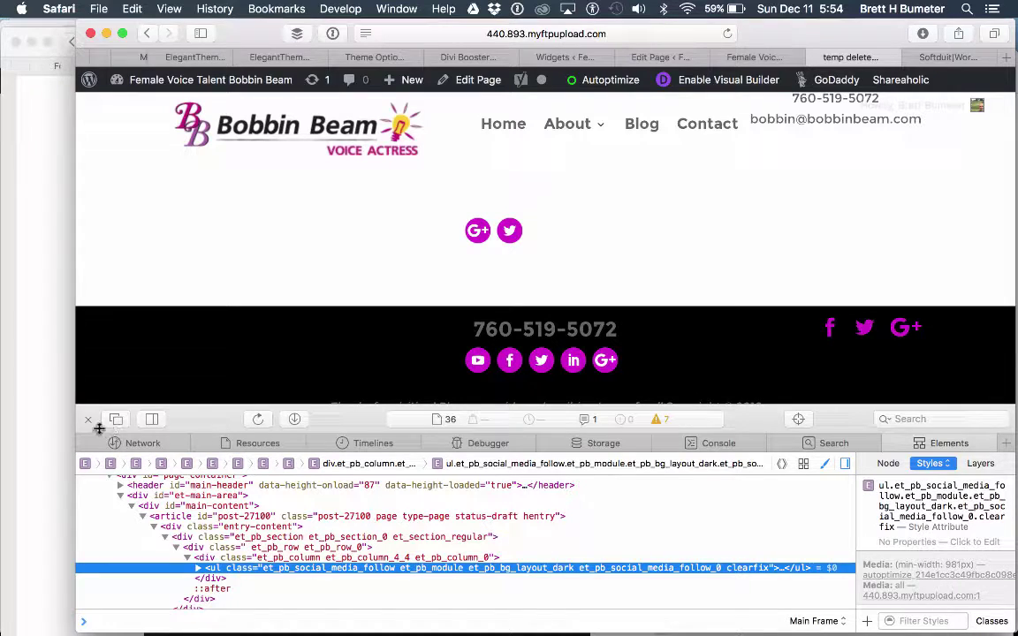
pyautogui.click(86, 422)
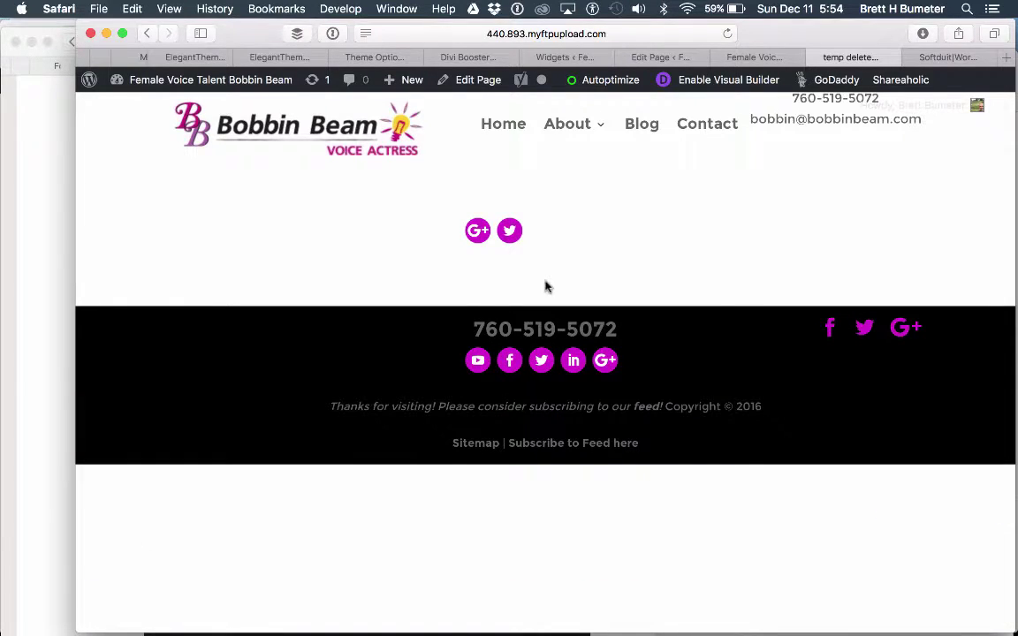
# On the Widgets page, add a Text widget to Footer Area #2
pyautogui.click(548, 57)
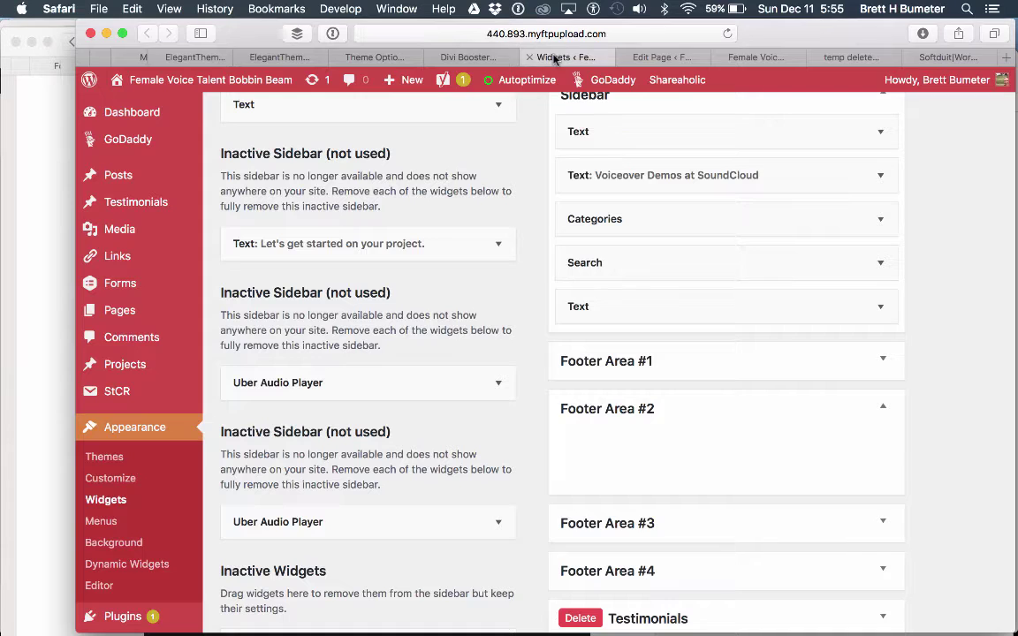
pyautogui.scroll(-5, 445, 442)
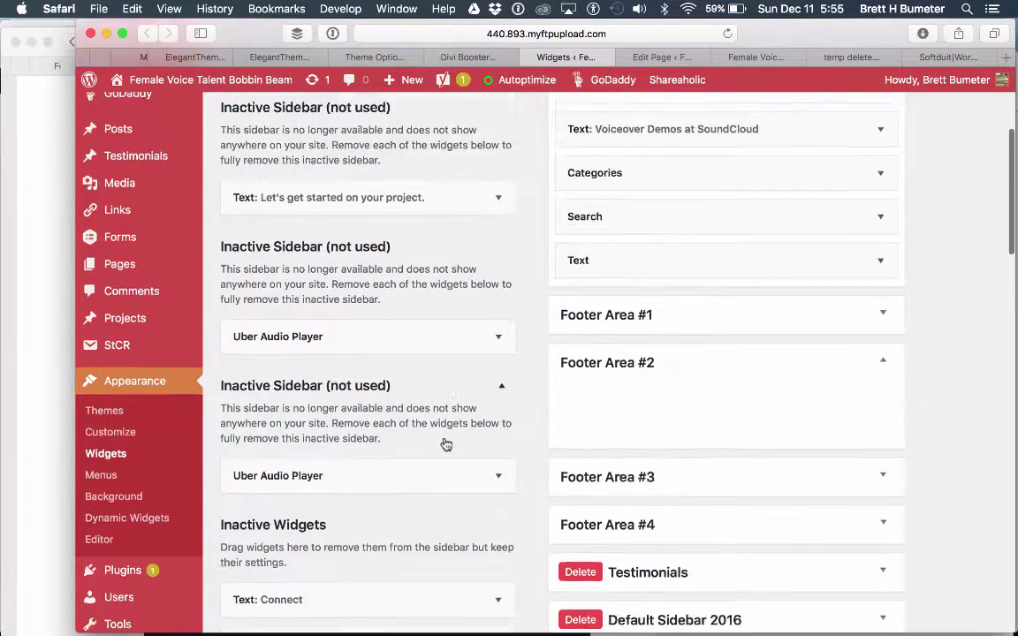
pyautogui.scroll(-5, 445, 442)
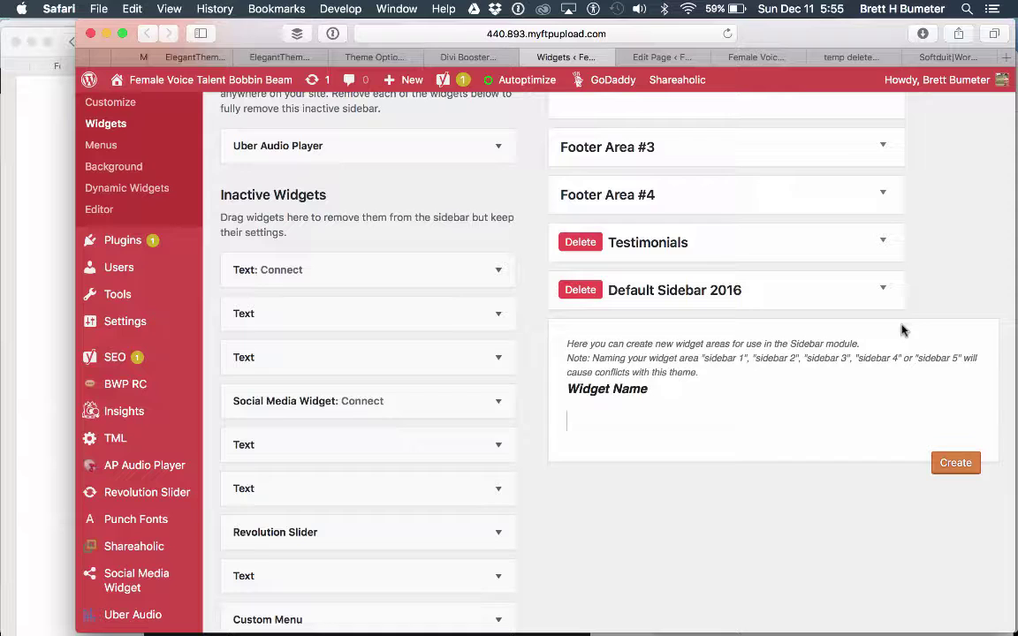
pyautogui.click(883, 289)
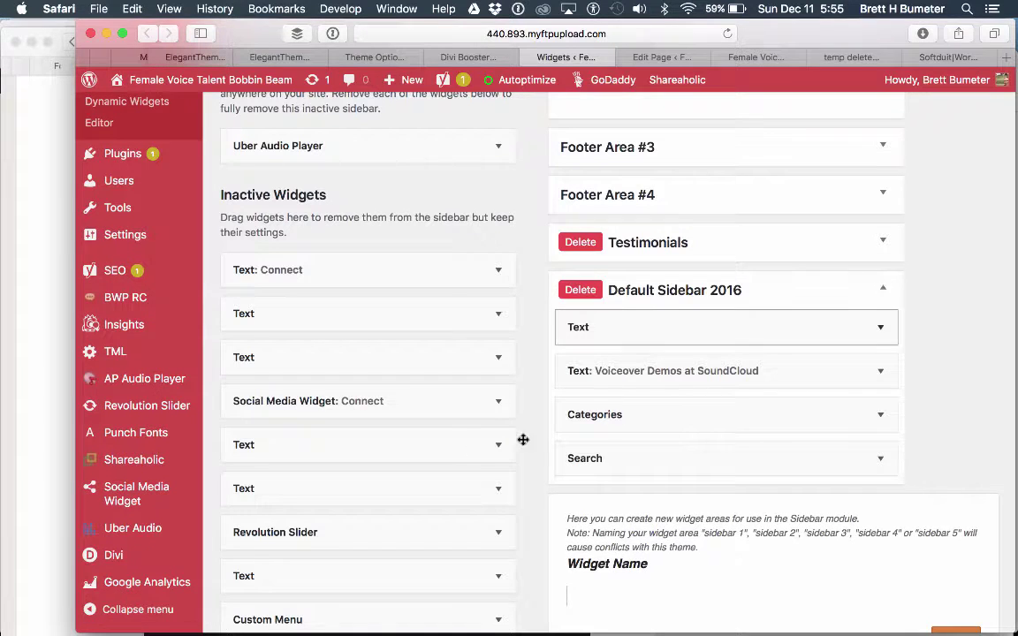
pyautogui.scroll(5, 456, 389)
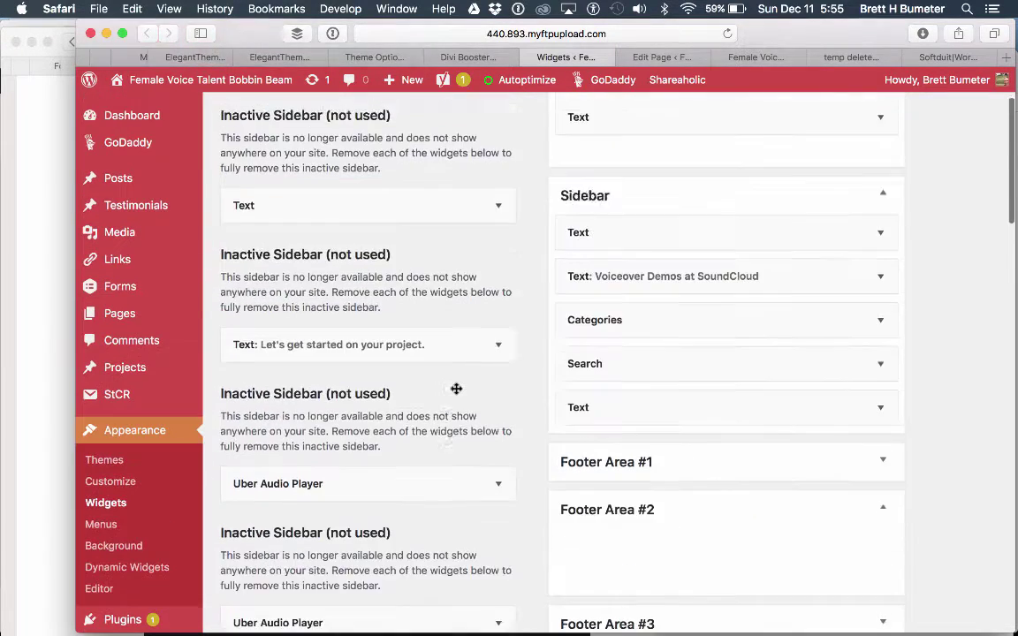
pyautogui.scroll(3, 456, 389)
pyautogui.click(502, 204)
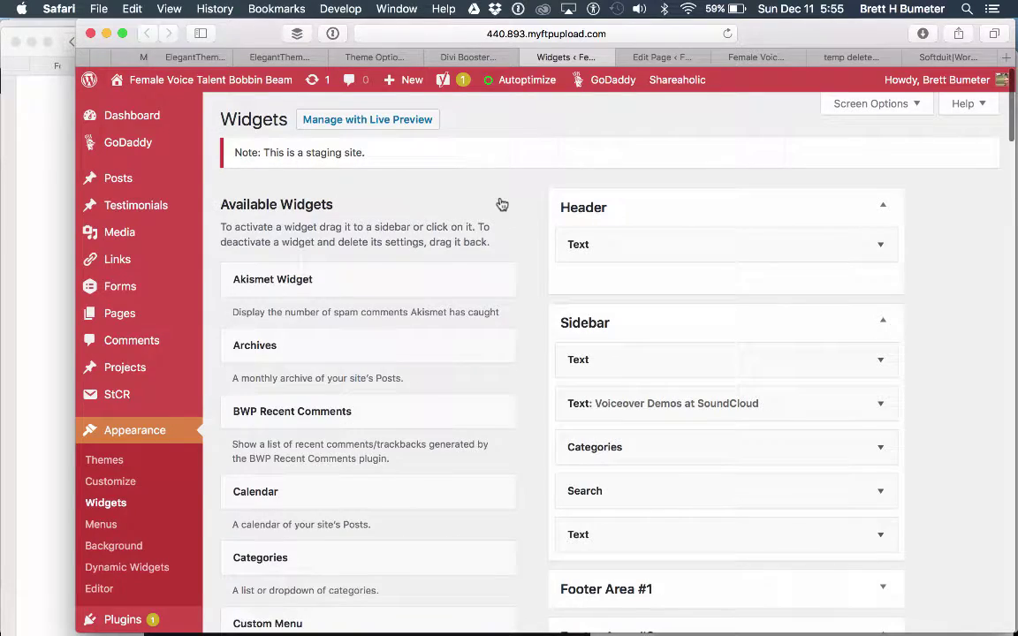
pyautogui.scroll(-15, 425, 397)
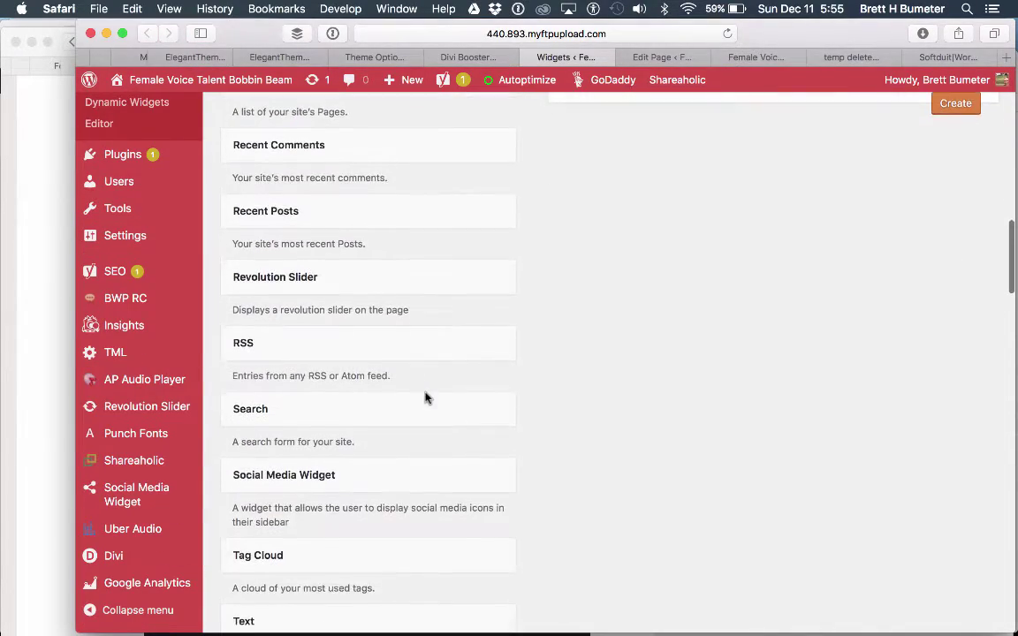
pyautogui.scroll(-7, 425, 398)
pyautogui.scroll(2, 425, 397)
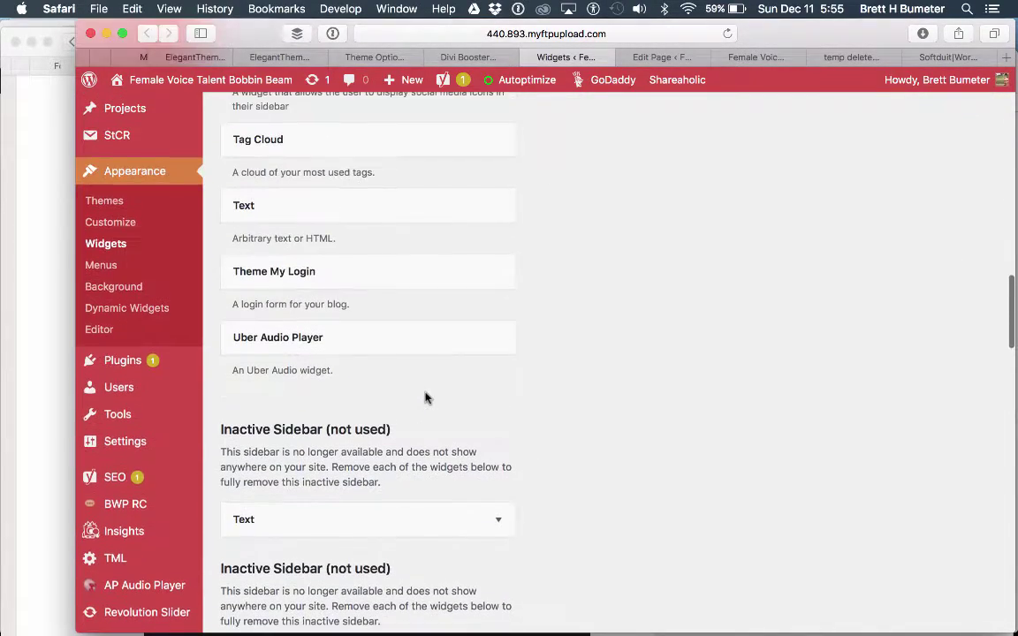
pyautogui.click(401, 213)
pyautogui.click(385, 360)
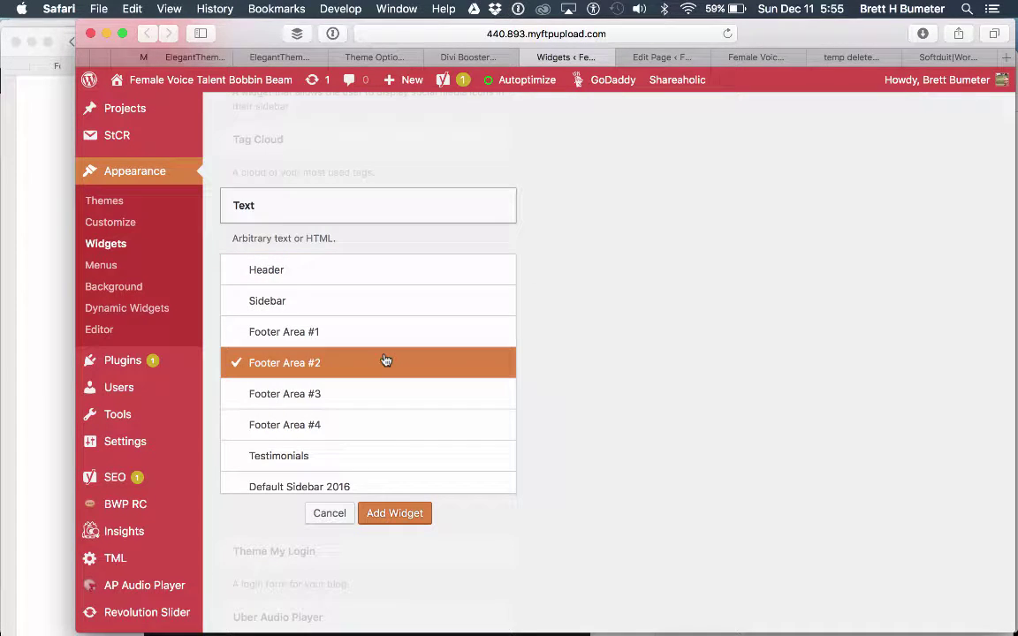
pyautogui.click(405, 520)
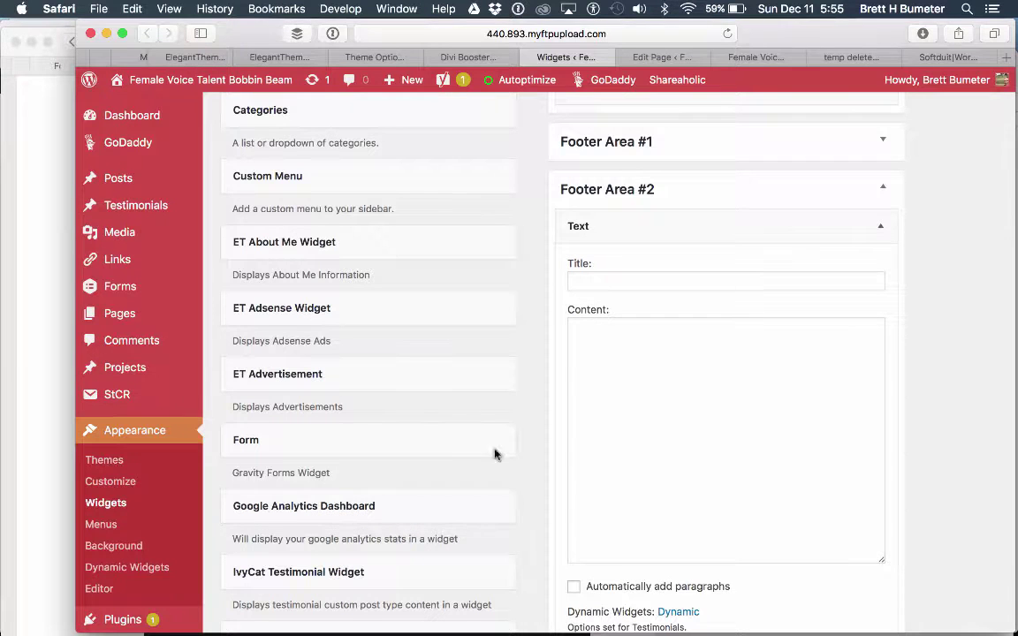
# Add another Text widget to Footer Area #1
pyautogui.click(883, 141)
pyautogui.scroll(-5, 346, 432)
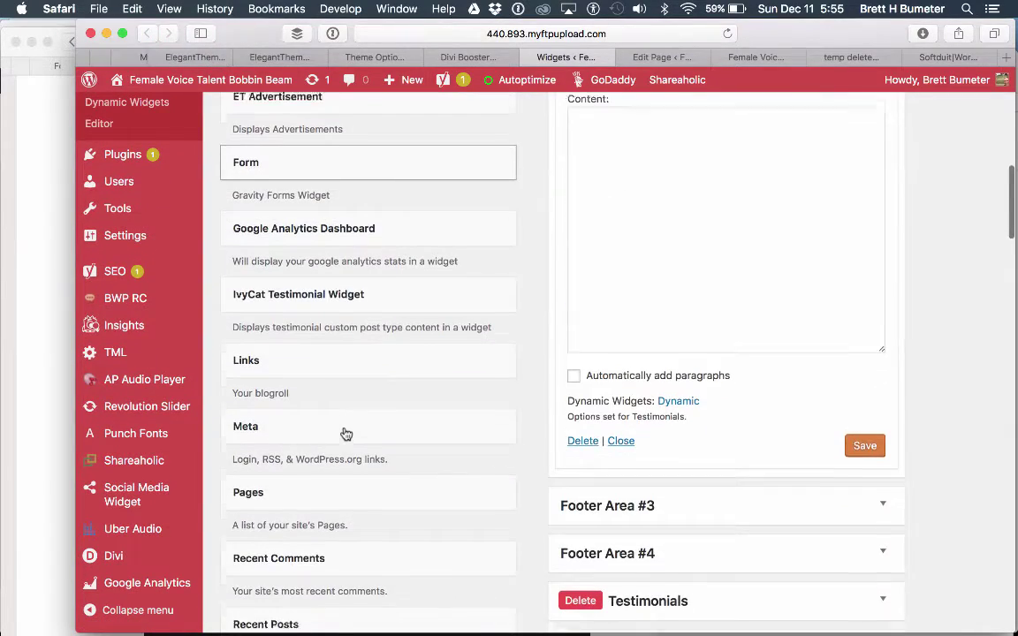
pyautogui.scroll(-10, 346, 433)
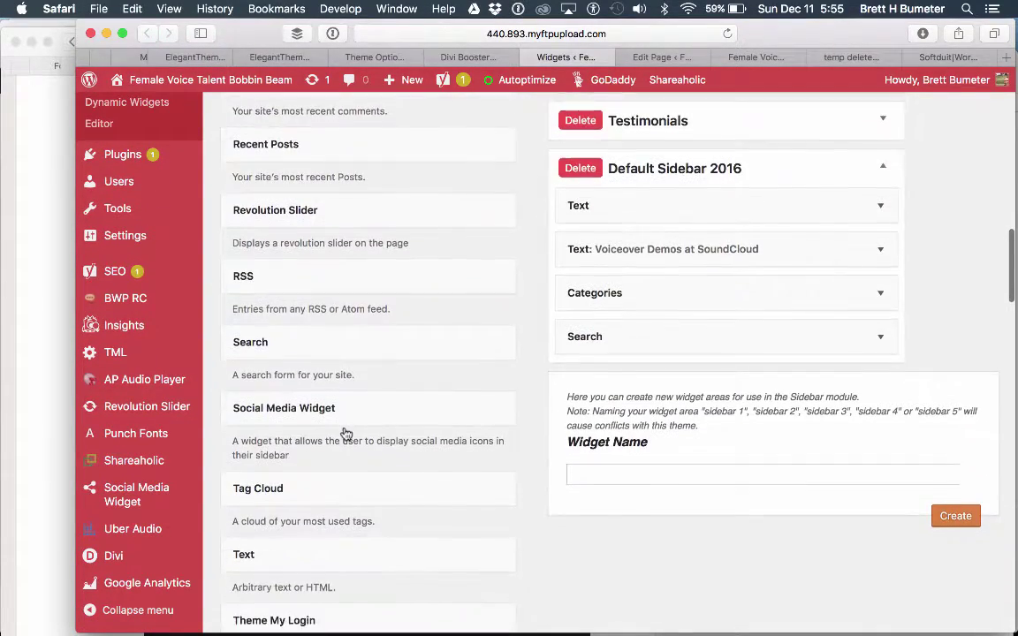
pyautogui.click(372, 468)
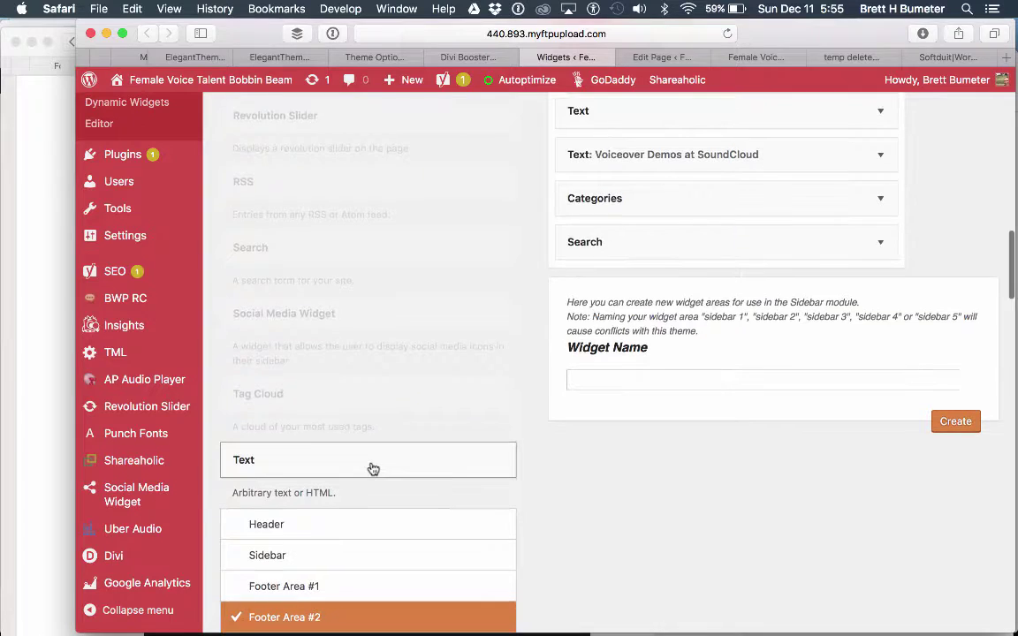
pyautogui.scroll(-2, 372, 468)
pyautogui.click(334, 485)
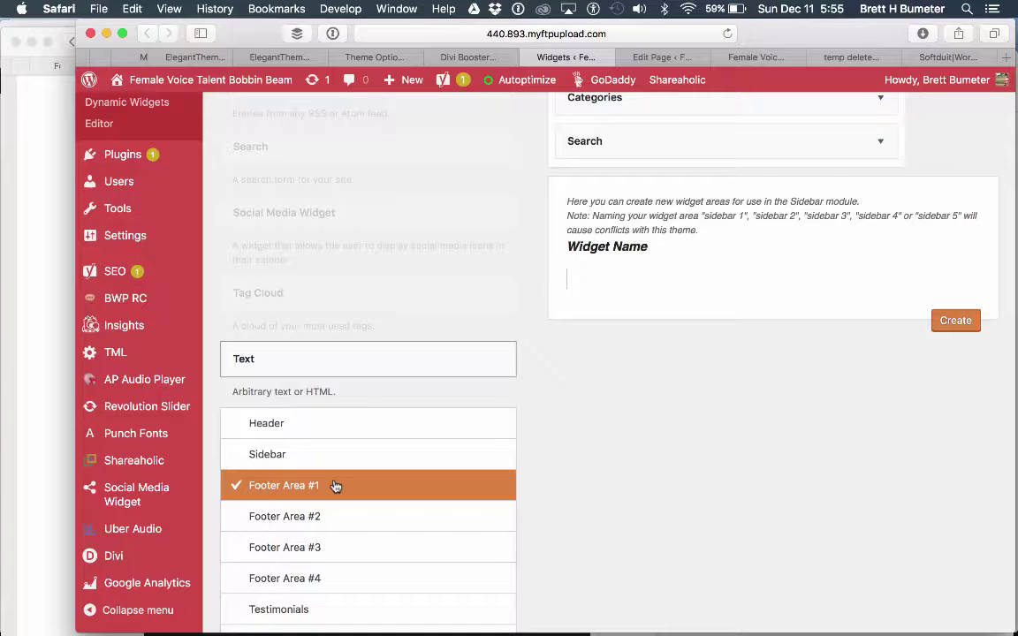
pyautogui.scroll(-2, 554, 500)
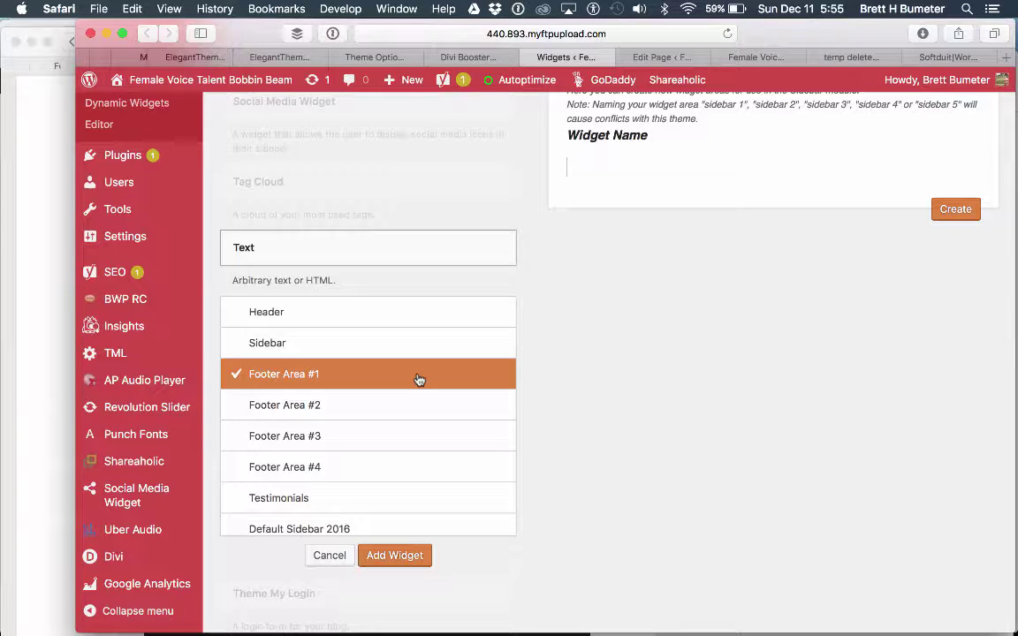
pyautogui.click(397, 556)
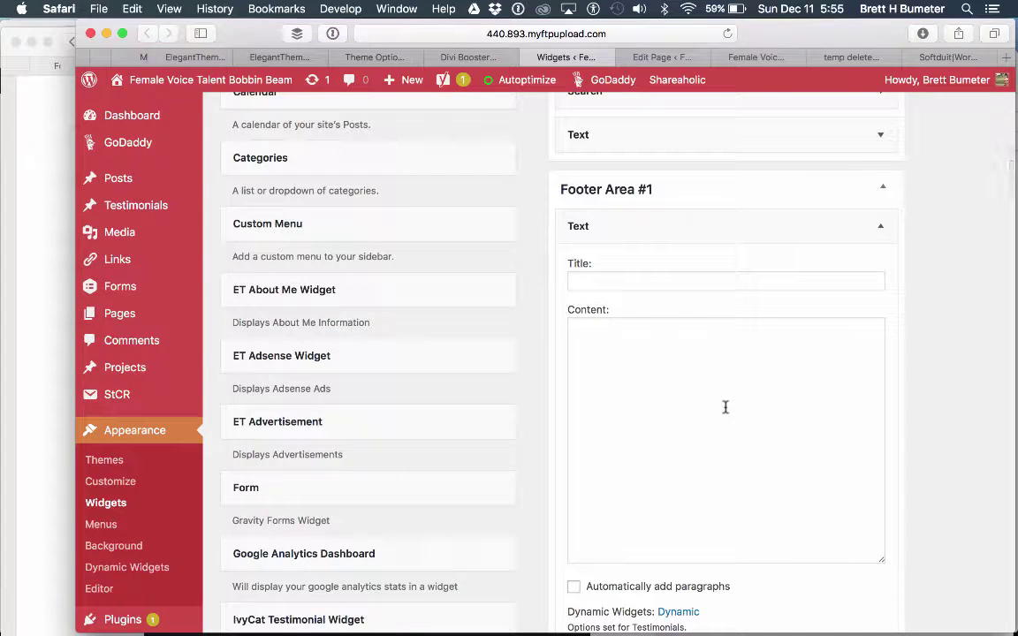
# Save the empty Footer Area #1 Text widget and collapse that area
pyautogui.scroll(-5, 829, 450)
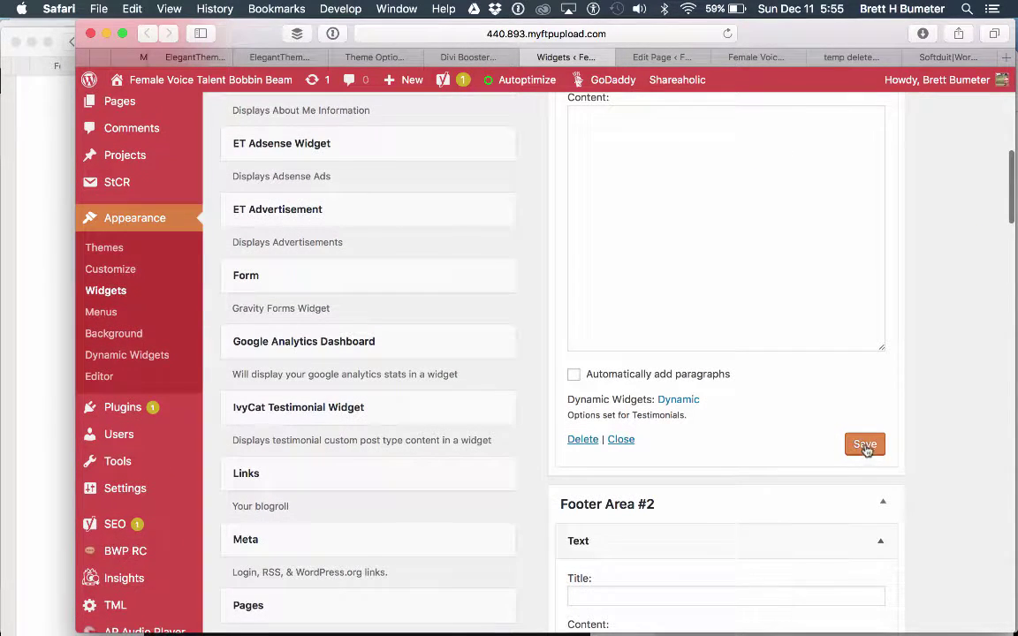
pyautogui.click(864, 444)
pyautogui.scroll(6, 866, 446)
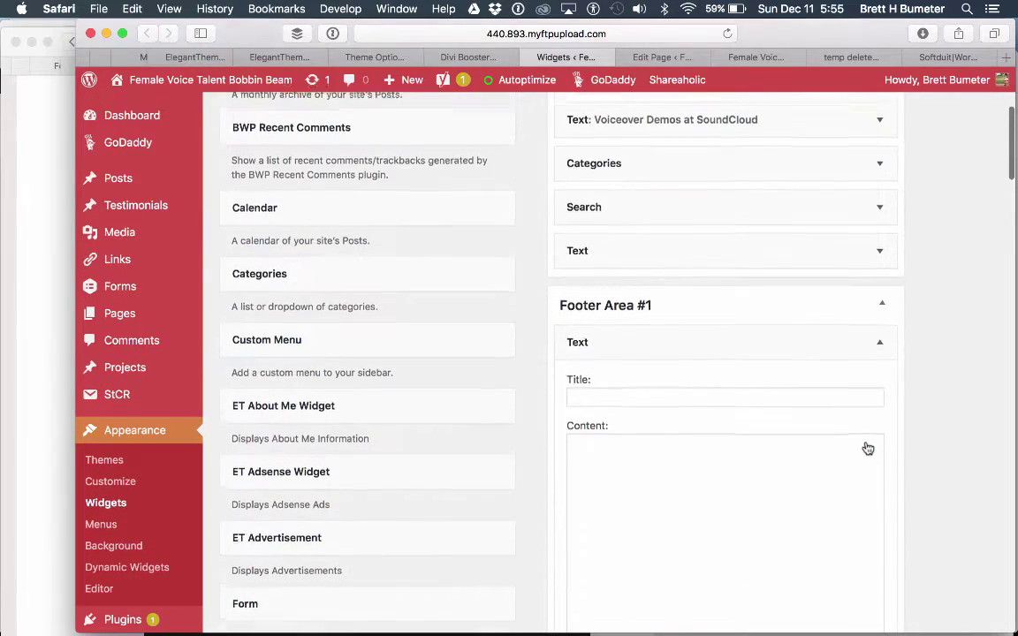
pyautogui.click(882, 309)
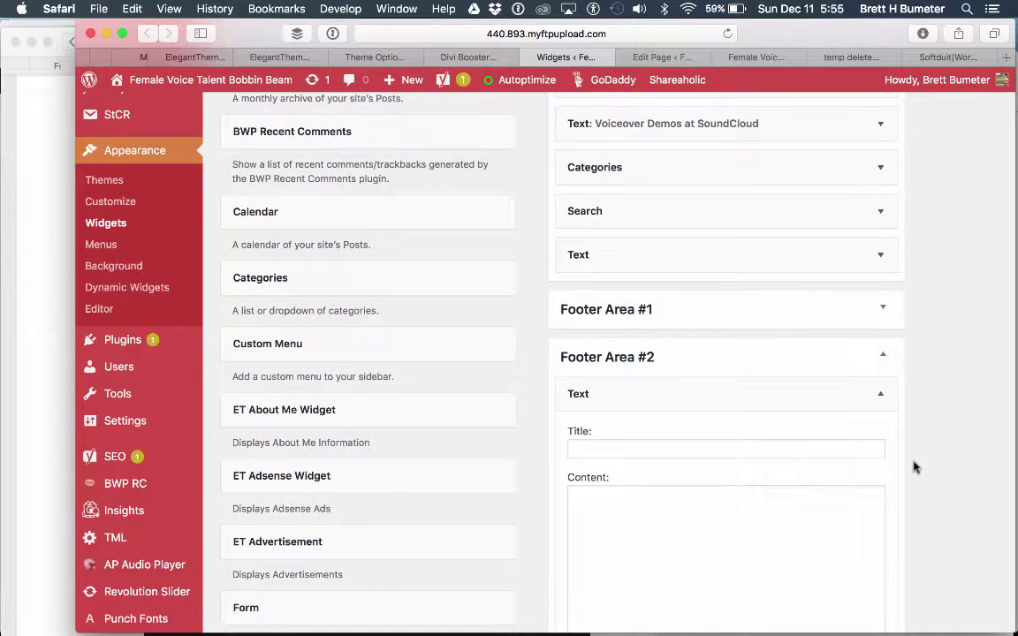
# Paste the copied social follow HTML into Footer Area #2's Text widget and save it
pyautogui.scroll(-1, 914, 467)
pyautogui.scroll(-2, 916, 468)
pyautogui.click(744, 407)
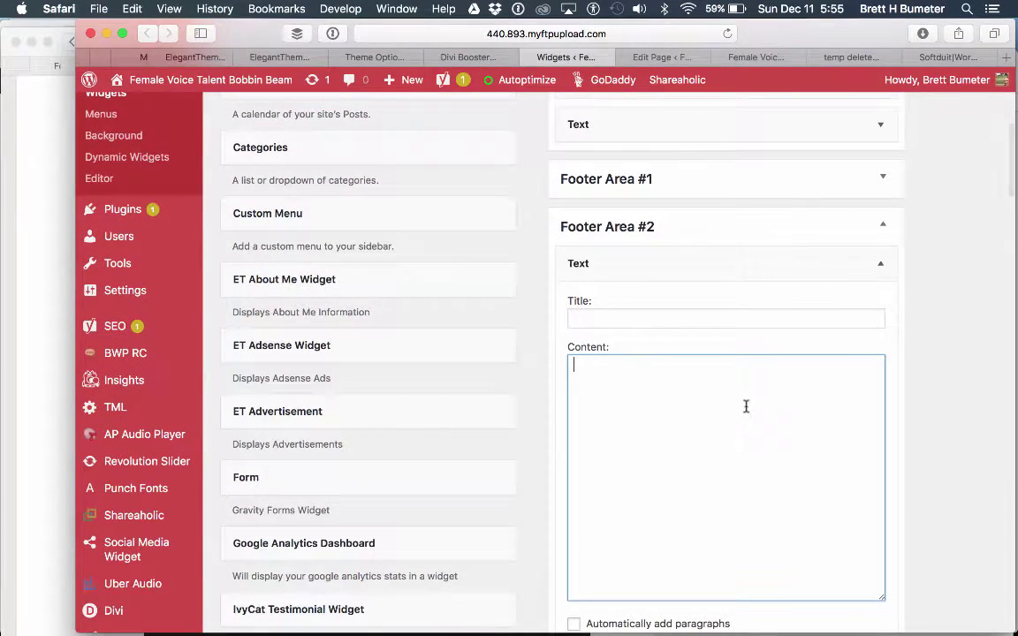
pyautogui.write('<ul class="et_pb_social_media_follow et_pb_module et_pb_bg_layout_dark  et_pb_social_media_follow_0 clearfix"><li class="et_pb_social_icon et_pb_social_network_link et-social-google-plus et_pb_social_media_follow_network_0"> <a href="https://plus.google.com/+BobbinBeam/posts" class="icon circle" title="Google+" style="background-color: #d400cc;"><span>Google+</span></a></li><li class="et_pb_social_icon et_pb_social_network_link et-social-twitter et_pb_social_media_follow_network_1"> <a href="http://twitter.com/bobbinbeam" class="icon circle" title="Twitter" style="background-color: #d400cc;"><span>Twitter</span></a></li></ul>')
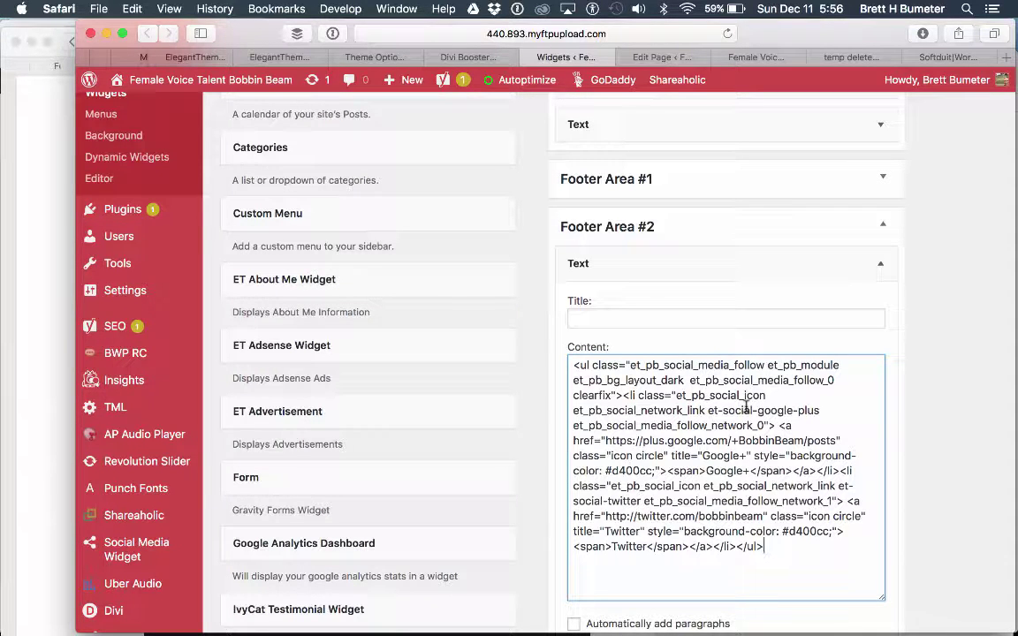
pyautogui.press('super+a')
pyautogui.press('super+c')
pyautogui.press('BackSpace')
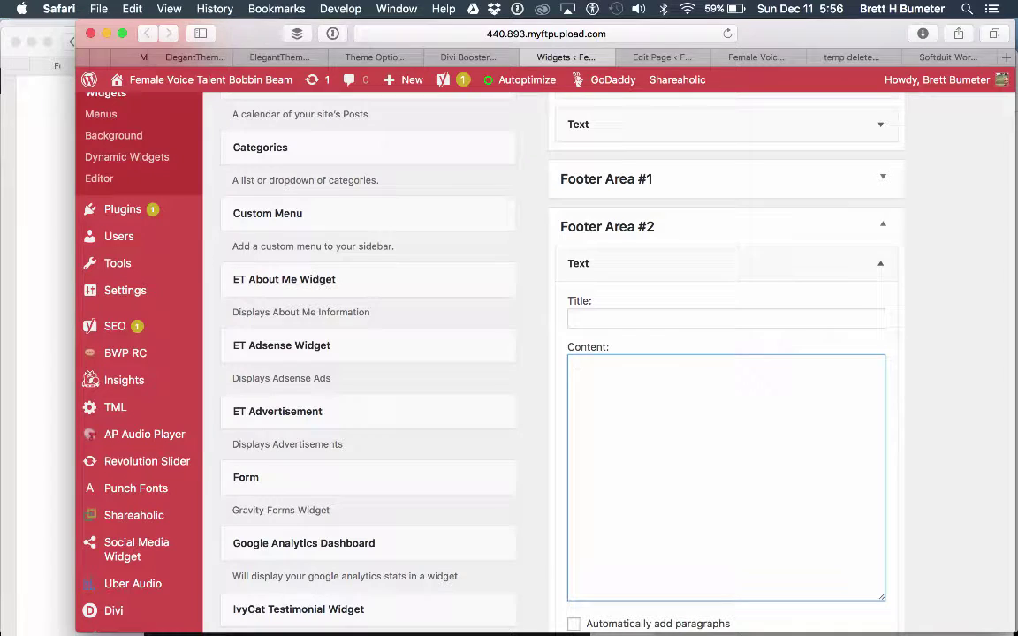
pyautogui.rightClick(681, 412)
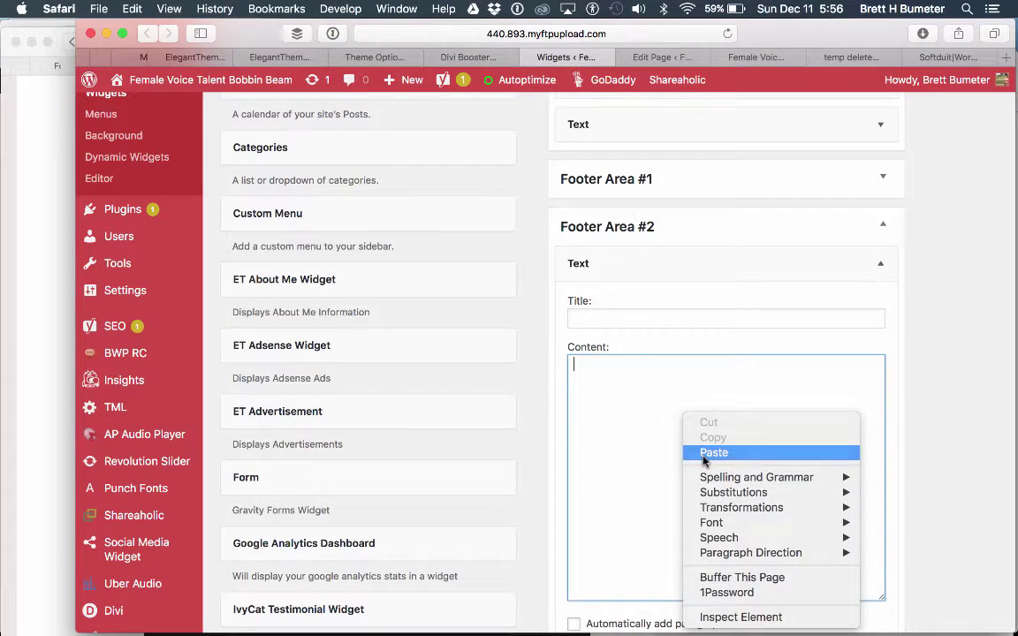
pyautogui.click(713, 452)
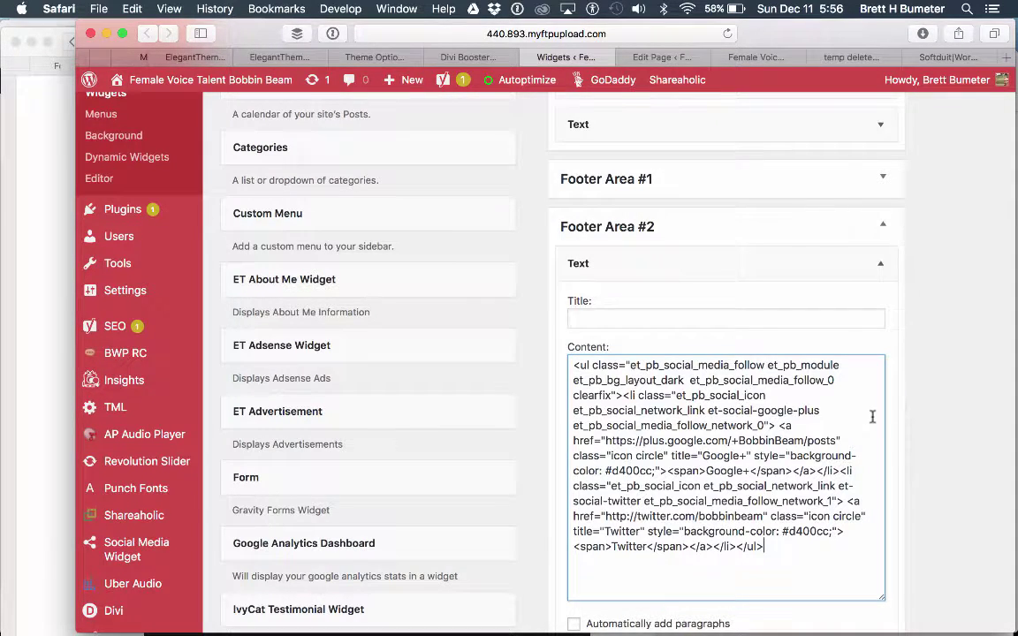
pyautogui.scroll(-5, 872, 416)
pyautogui.click(863, 525)
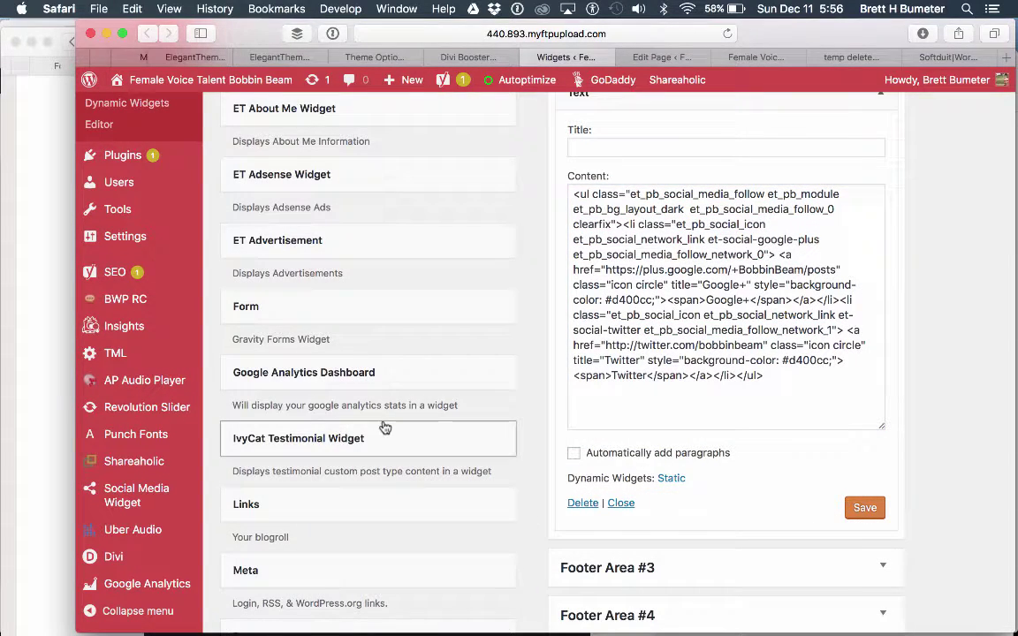
pyautogui.click(770, 59)
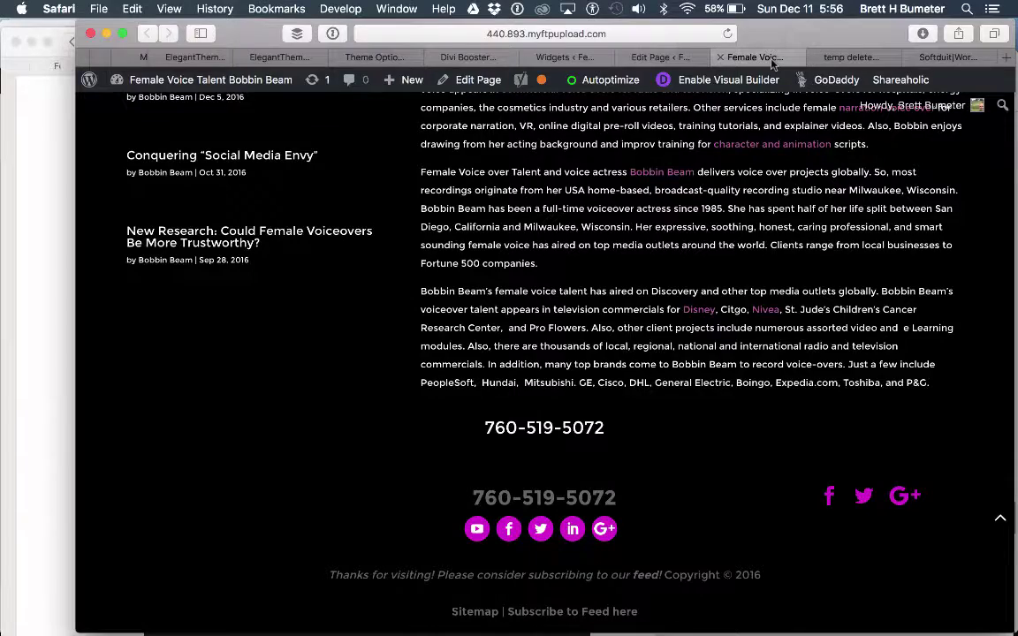
# Reload the 'temp delete' page and select the footer's phone number and icon row
pyautogui.click(822, 59)
pyautogui.click(727, 34)
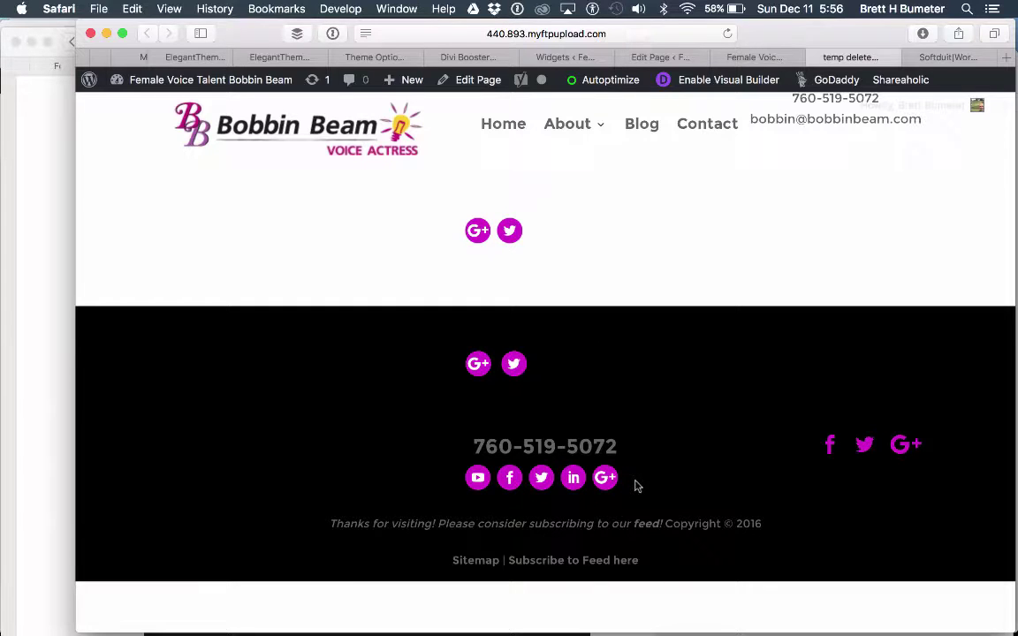
pyautogui.moveTo(635, 485); pyautogui.dragTo(474, 445)
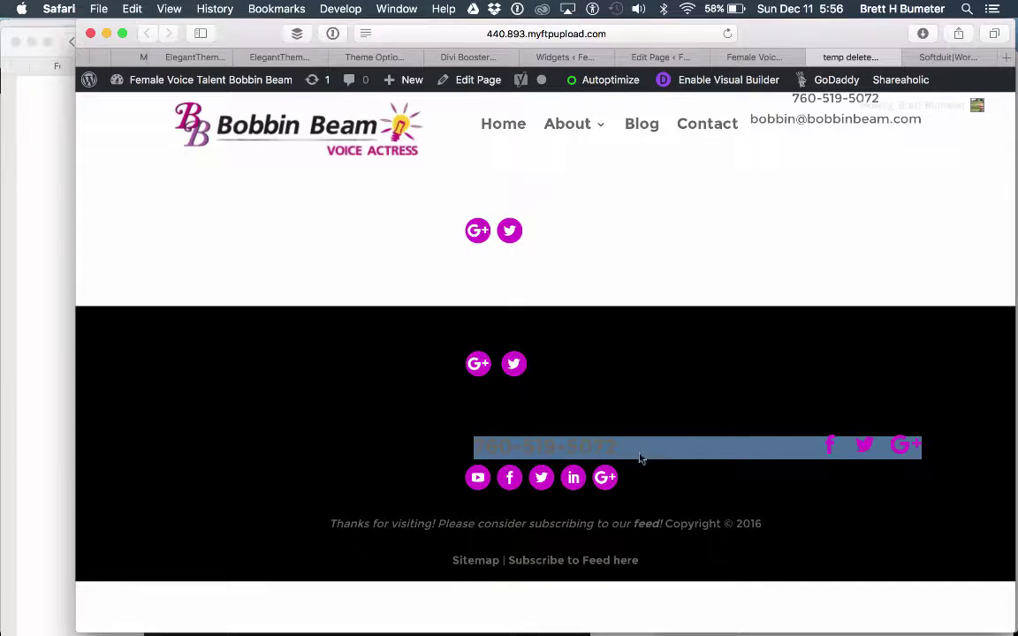
# In Divi Booster, collapse Site-wide Settings and Header to reach the Footer section
pyautogui.click(471, 63)
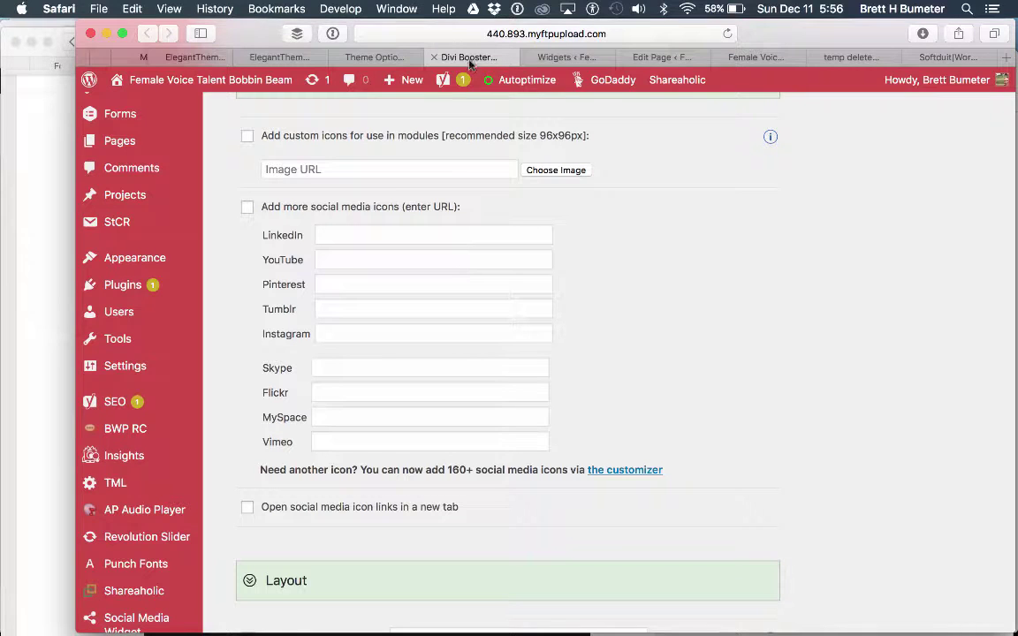
pyautogui.scroll(3, 626, 283)
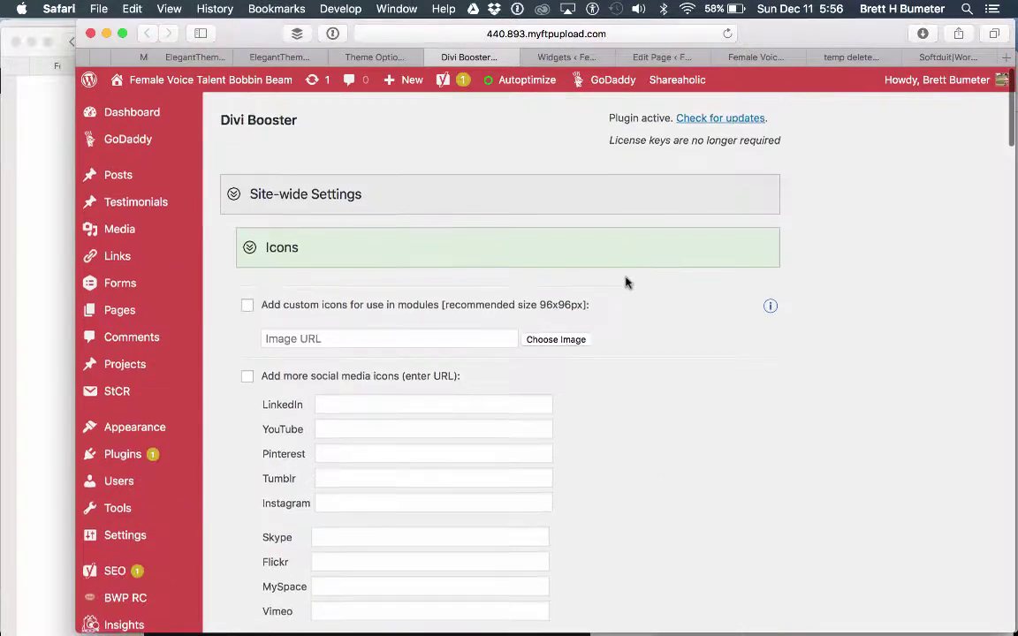
pyautogui.click(232, 198)
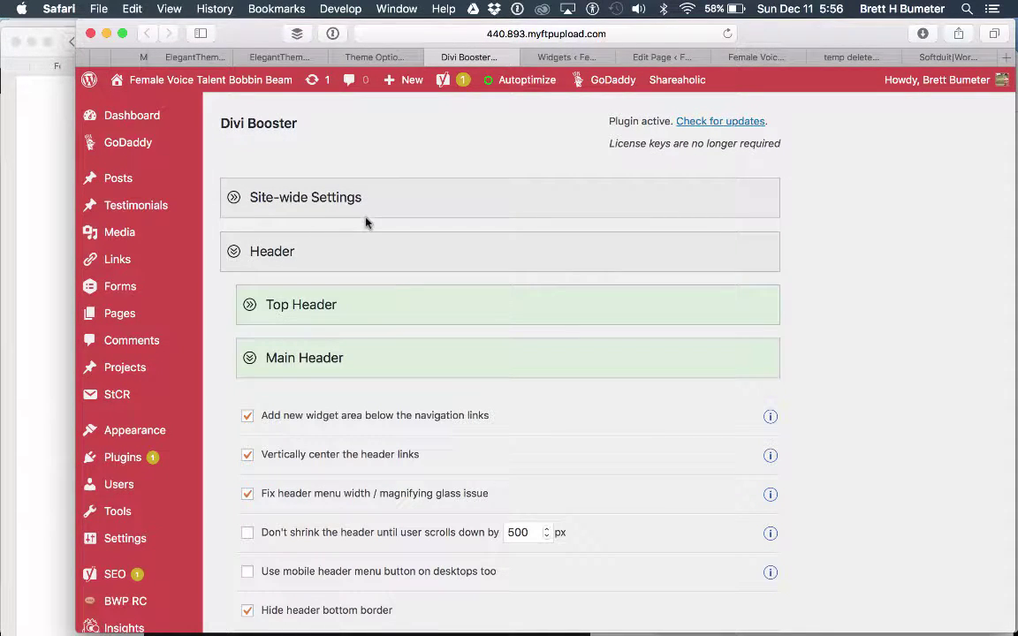
pyautogui.scroll(-2, 366, 220)
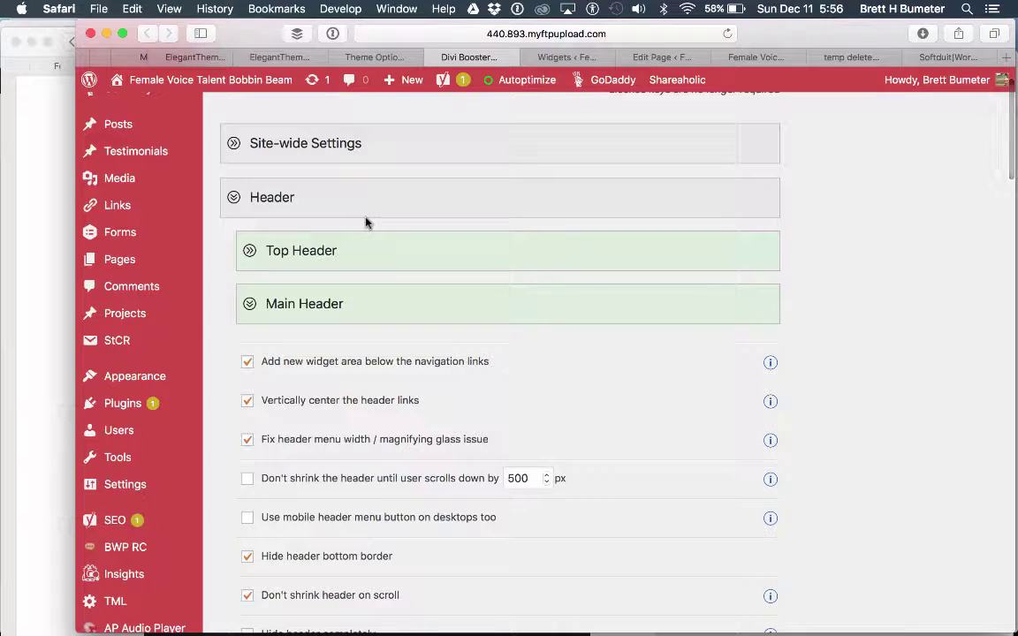
pyautogui.click(234, 198)
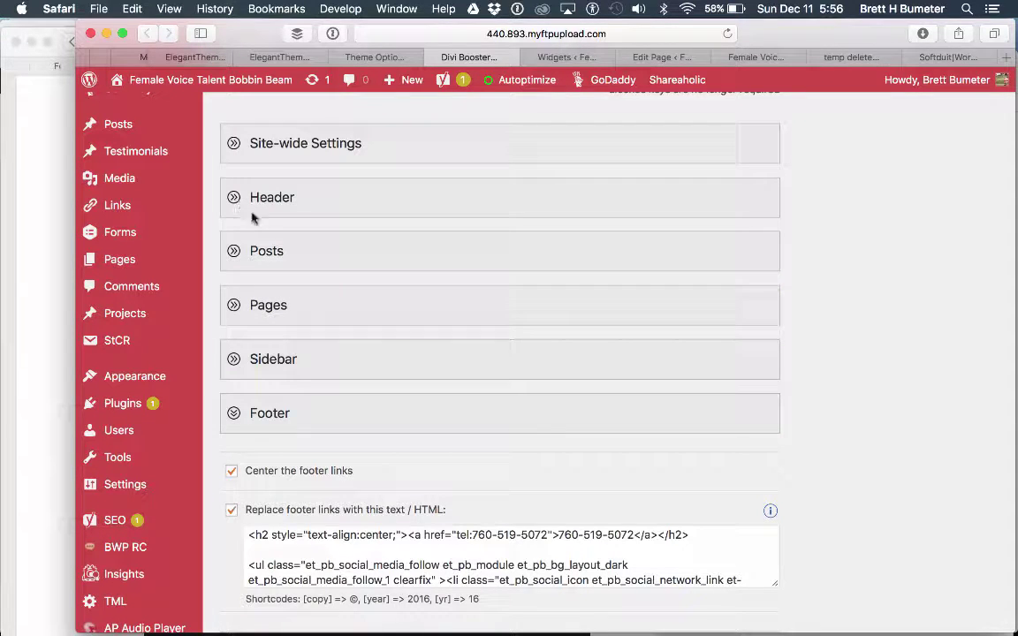
pyautogui.scroll(-3, 460, 355)
pyautogui.scroll(-2, 460, 355)
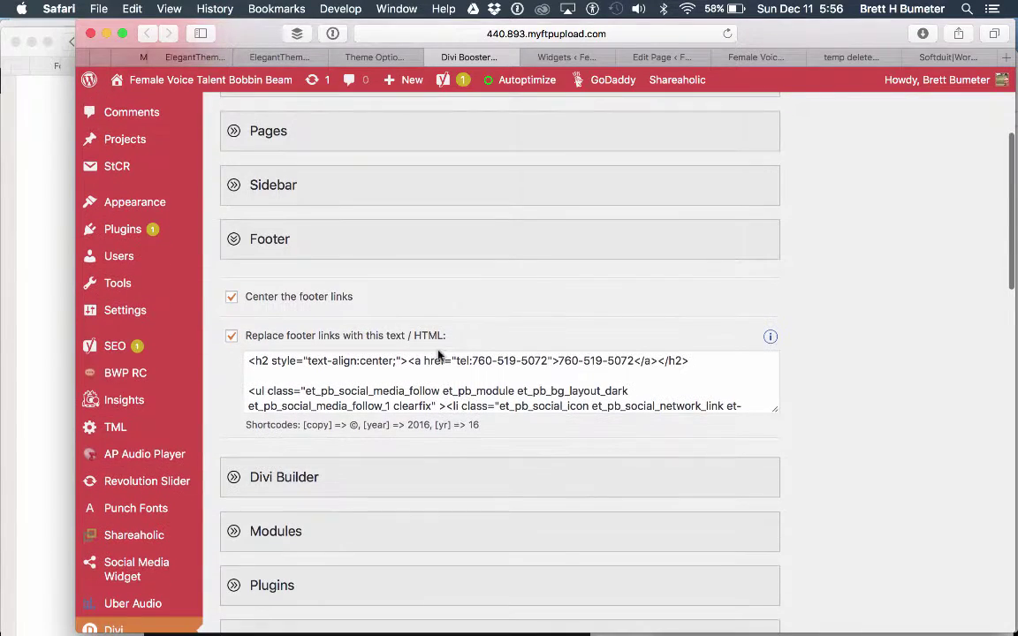
pyautogui.click(234, 243)
pyautogui.click(234, 244)
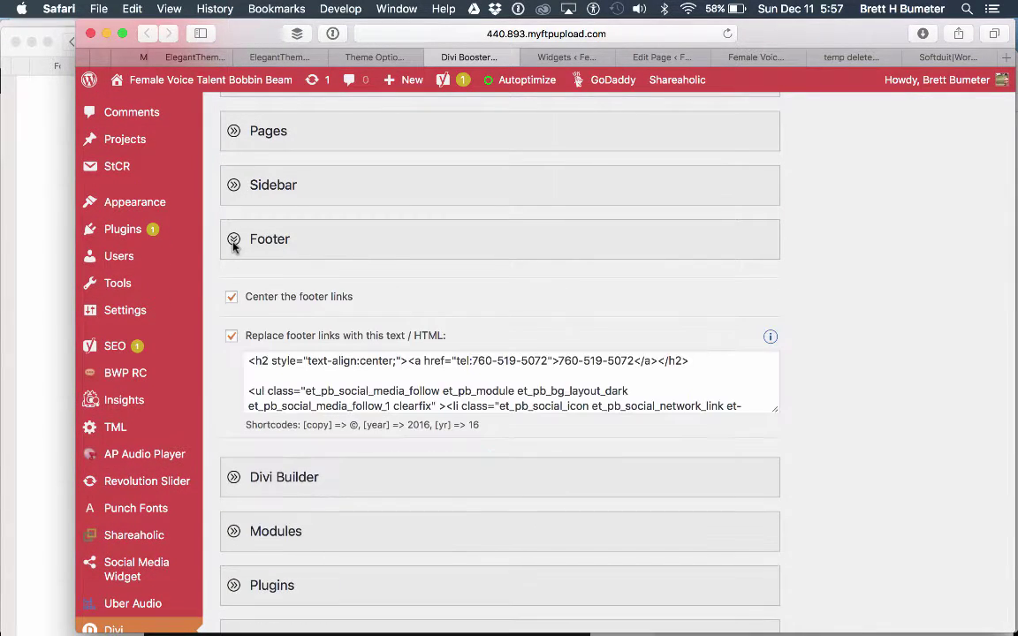
pyautogui.scroll(-2, 456, 289)
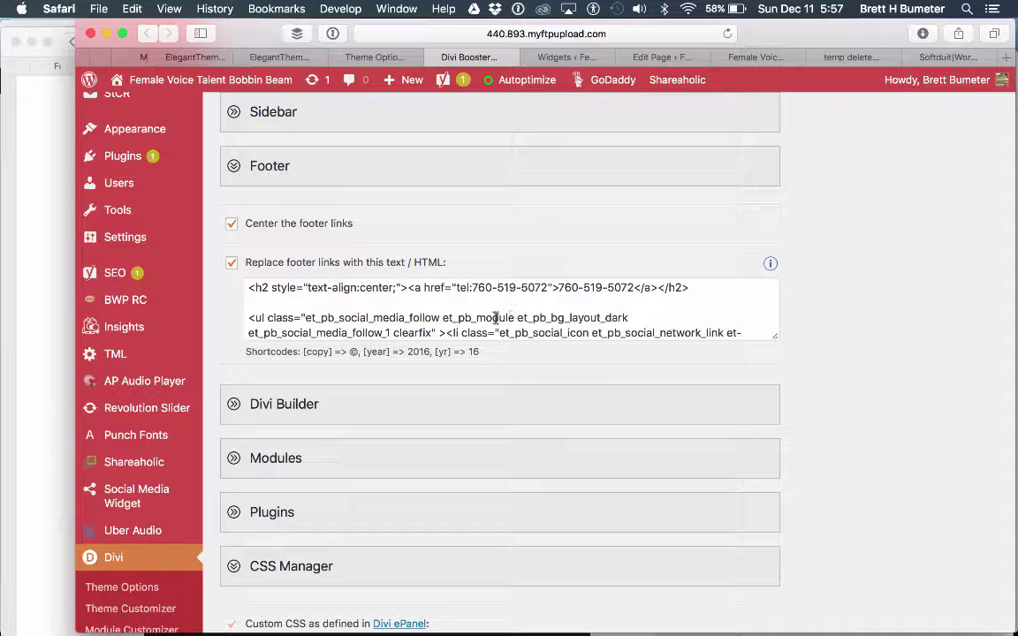
pyautogui.scroll(-3, 496, 318)
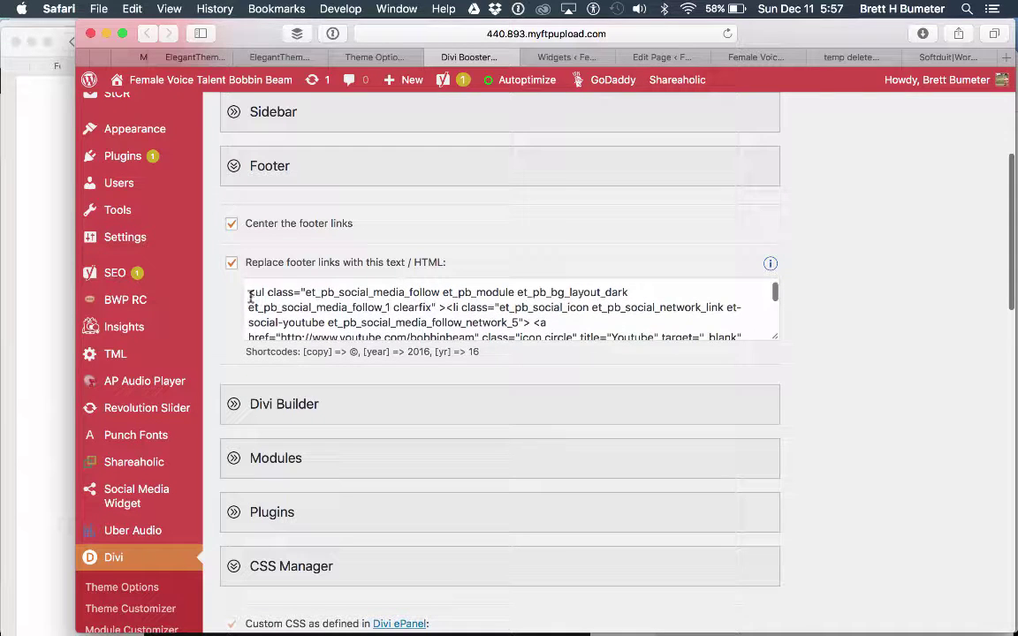
# Delete the <ul> social follow list block from the replacement footer HTML
pyautogui.moveTo(248, 295); pyautogui.dragTo(305, 304)
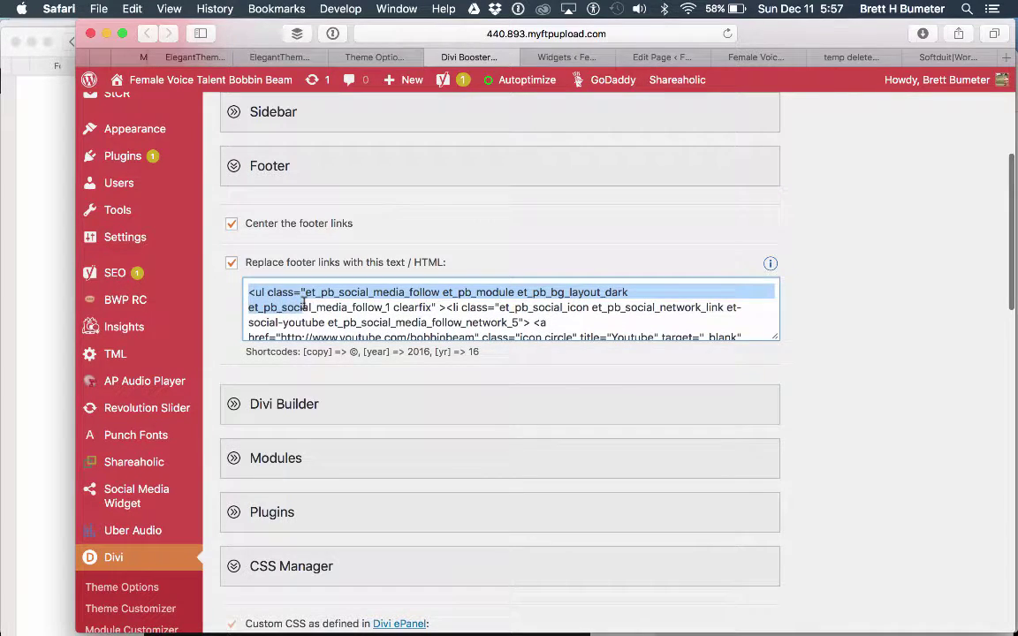
pyautogui.scroll(-5, 304, 304)
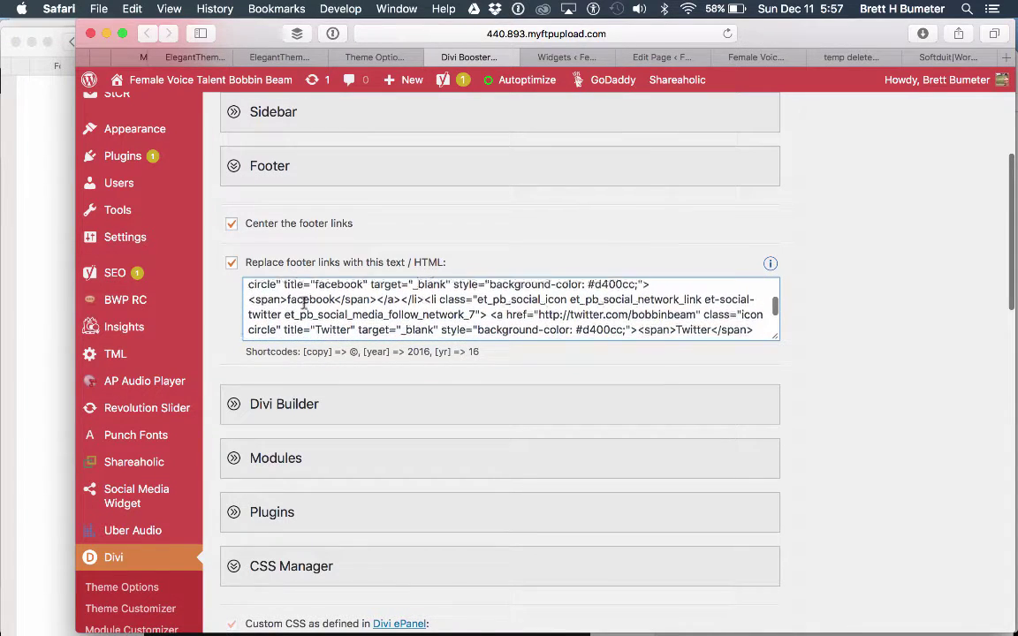
pyautogui.scroll(-3, 305, 303)
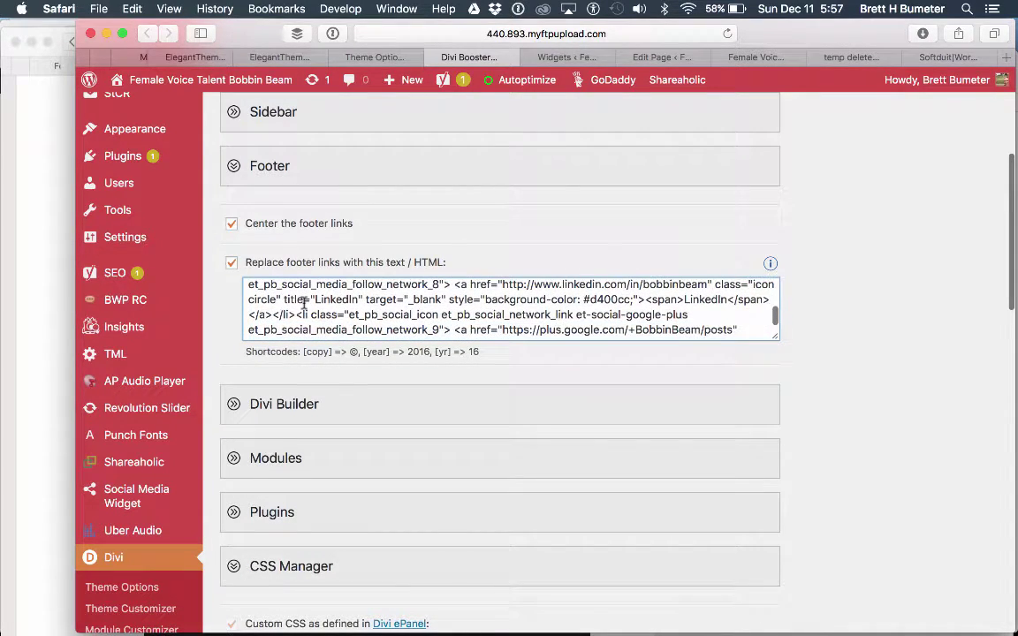
pyautogui.scroll(-3, 305, 303)
pyautogui.keyDown('shift'); pyautogui.click(455, 301); pyautogui.keyUp('shift')
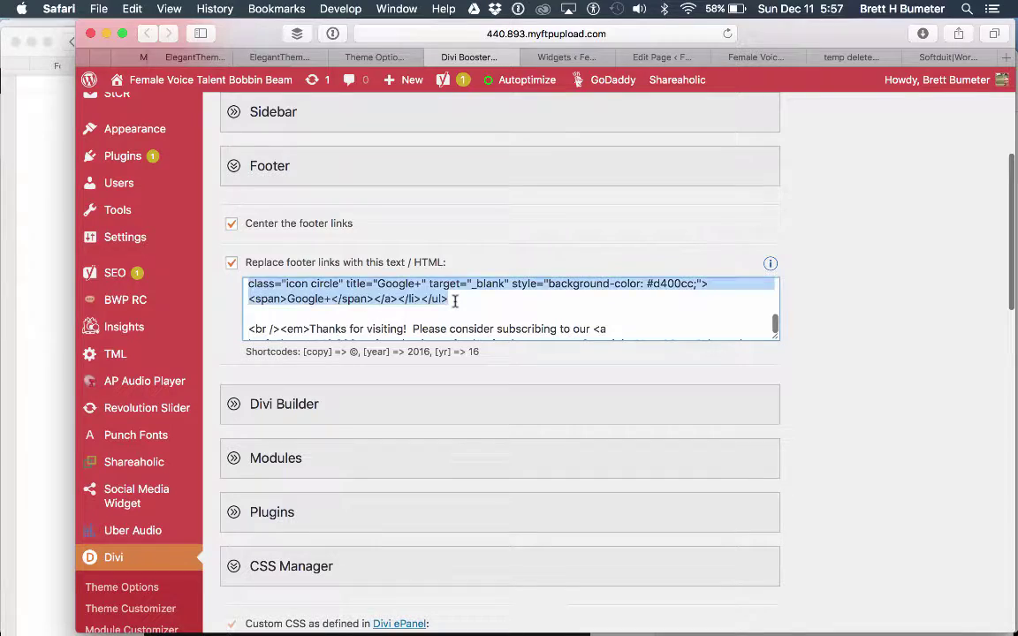
pyautogui.press('BackSpace')
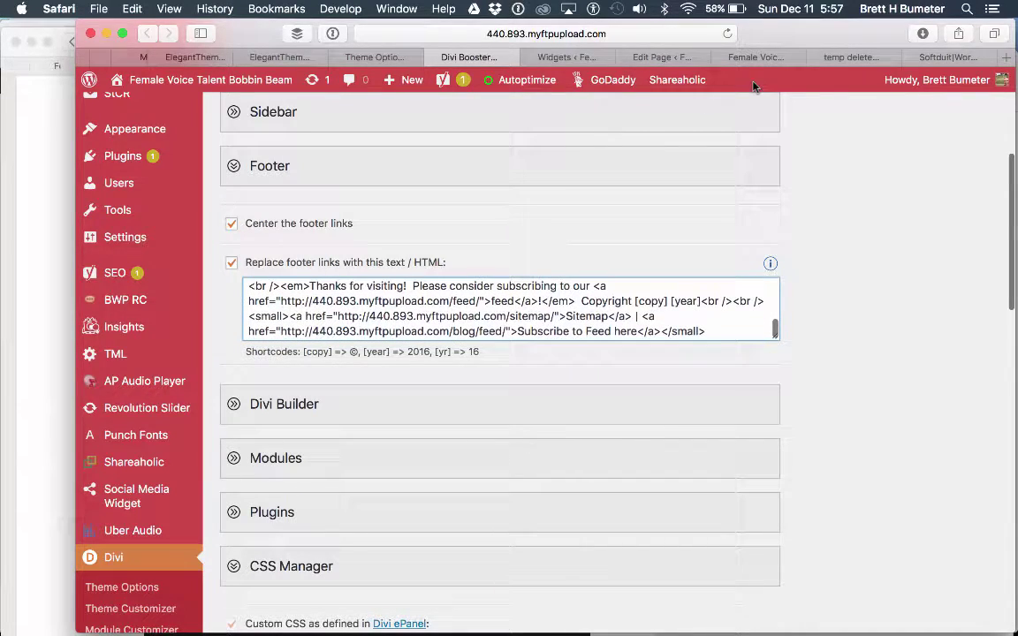
pyautogui.click(750, 58)
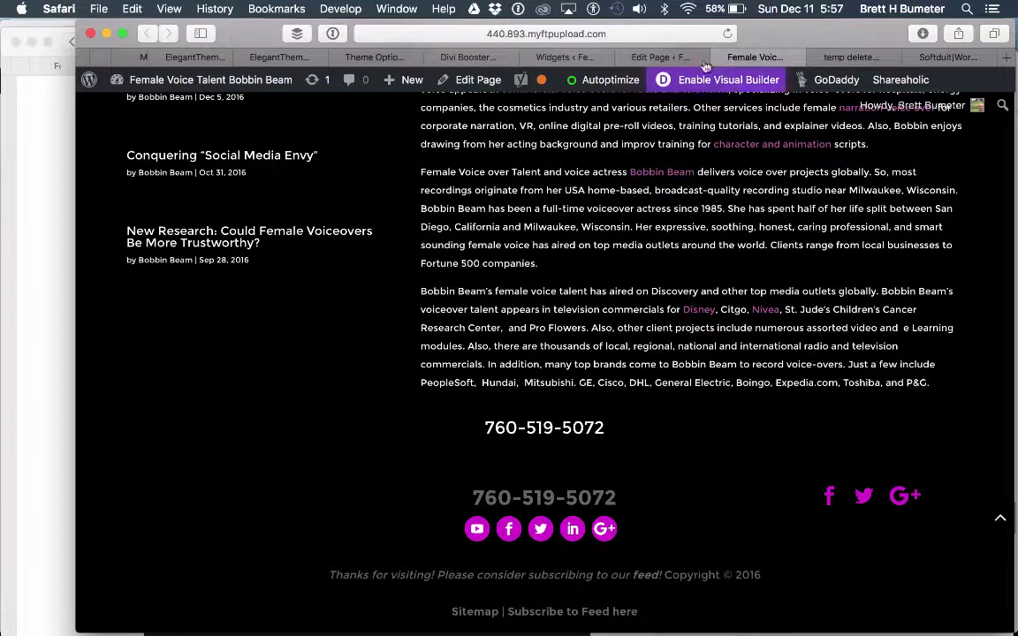
# Reload the site tab and scroll the tab bar toward the ElegantThemes tabs
pyautogui.click(727, 34)
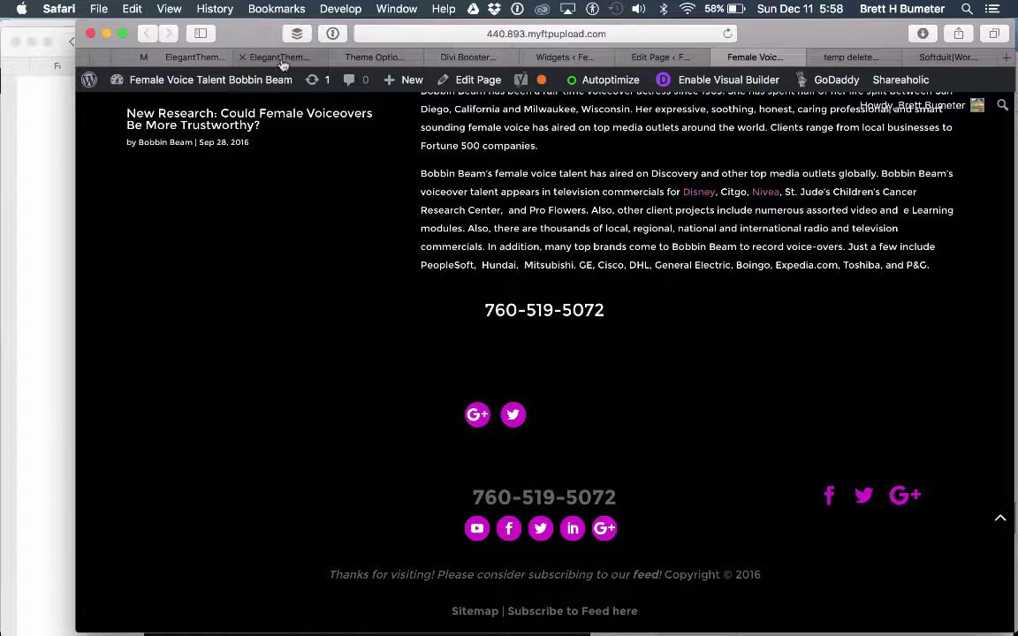
pyautogui.hscroll(-3, 283, 63)
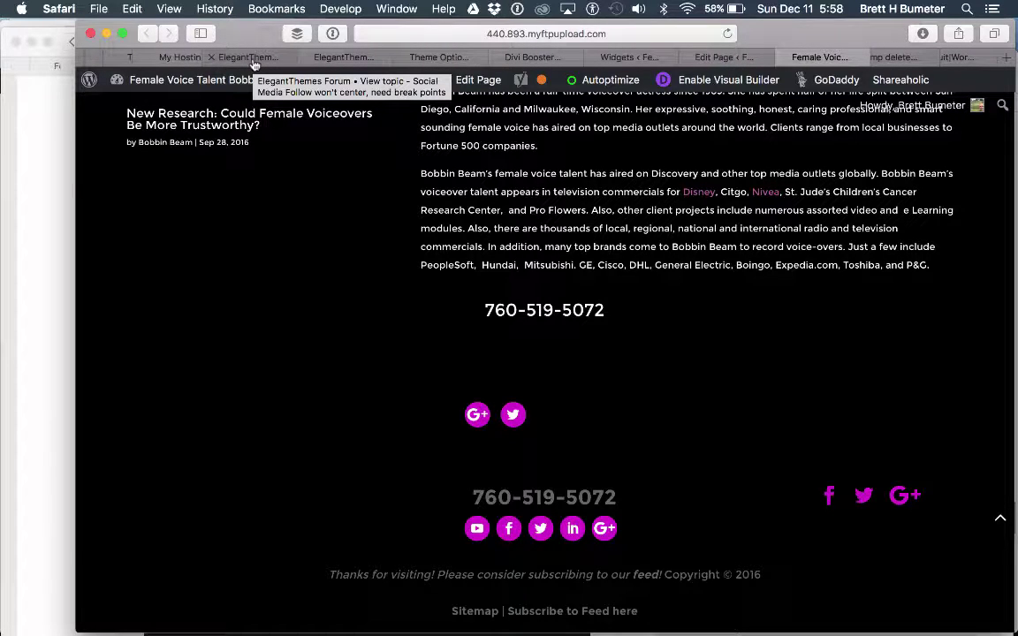
# Review the forum topic's media-query CSS for centring the social icons
pyautogui.click(253, 62)
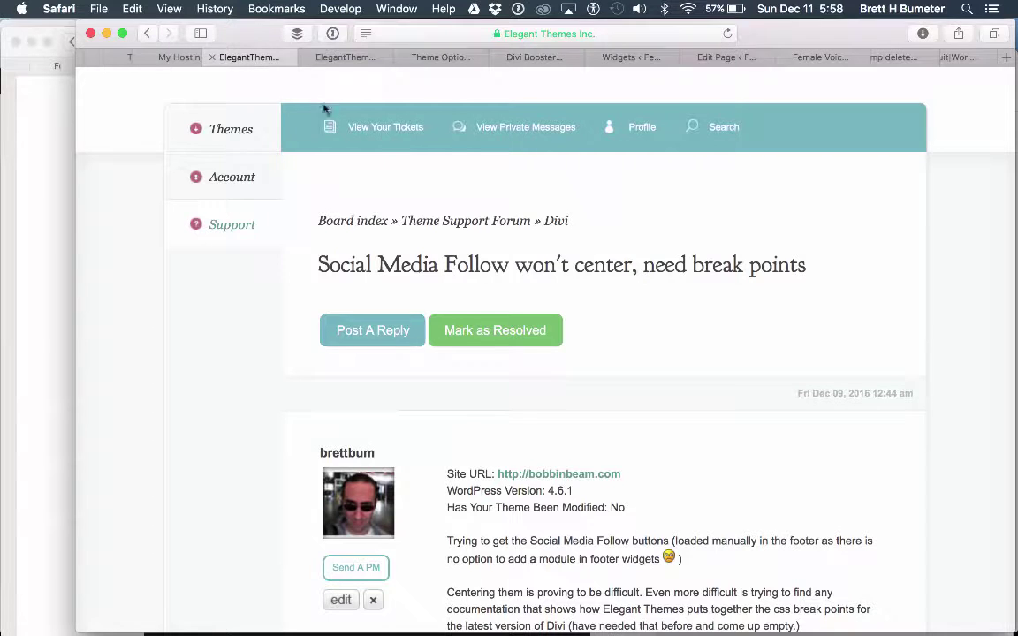
pyautogui.scroll(-5, 539, 252)
pyautogui.scroll(-5, 539, 253)
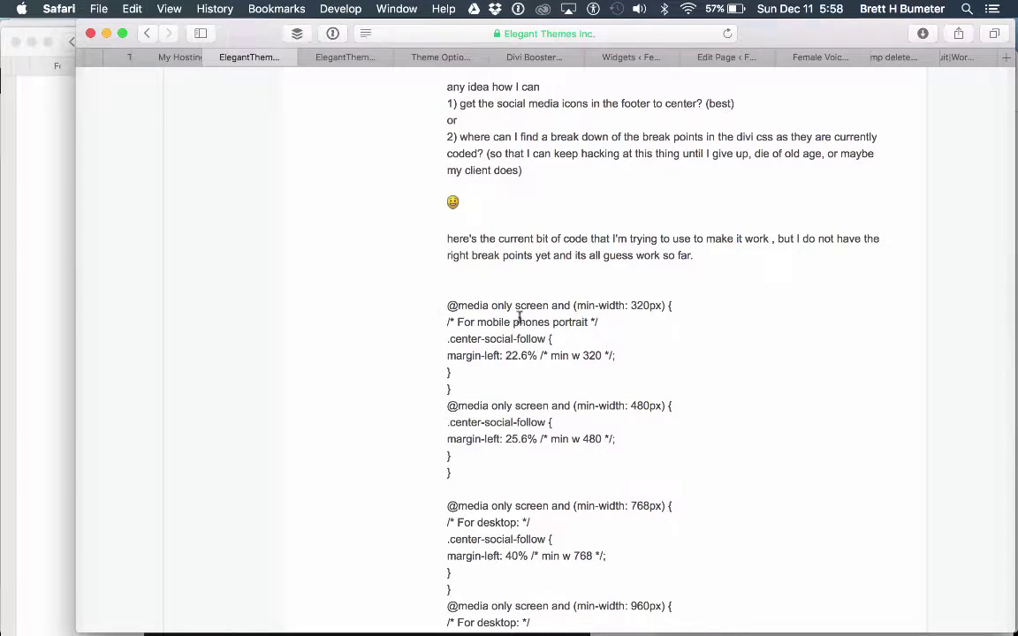
pyautogui.moveTo(518, 318); pyautogui.dragTo(647, 393)
pyautogui.moveTo(705, 513); pyautogui.dragTo(439, 307)
pyautogui.click(484, 324)
pyautogui.scroll(-5, 563, 405)
pyautogui.scroll(9, 561, 405)
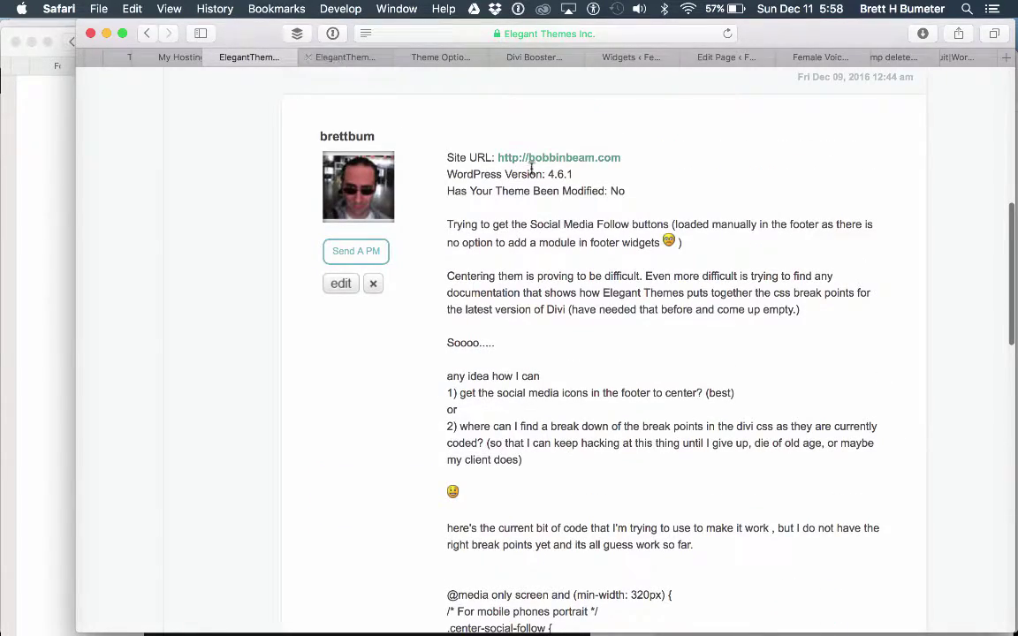
pyautogui.scroll(5, 530, 166)
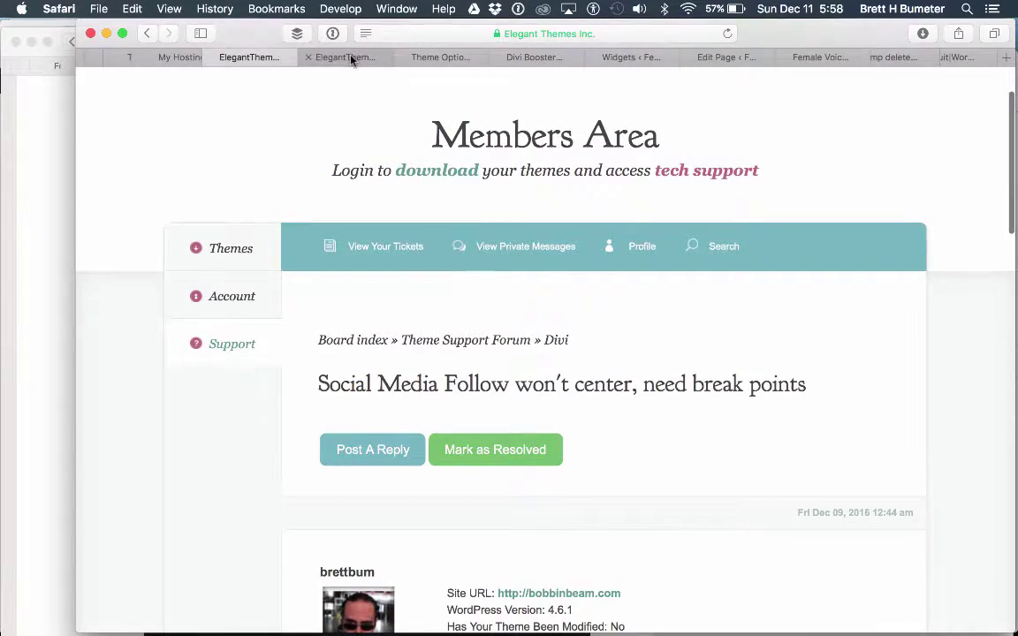
# Copy the support reply's .et_pb_social_media_follow CSS block
pyautogui.click(350, 56)
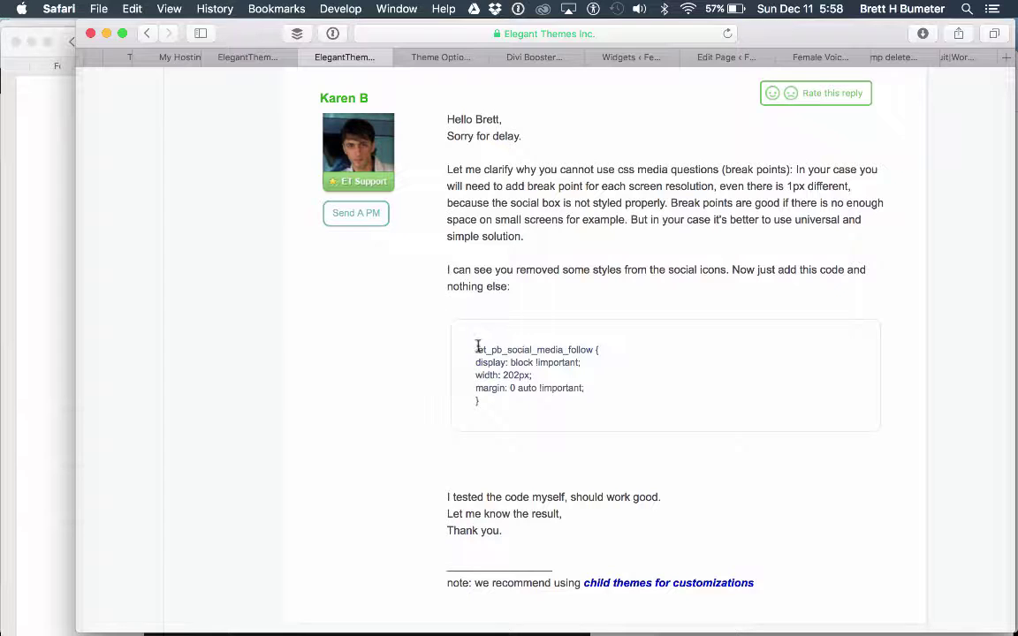
pyautogui.moveTo(468, 352); pyautogui.dragTo(575, 401)
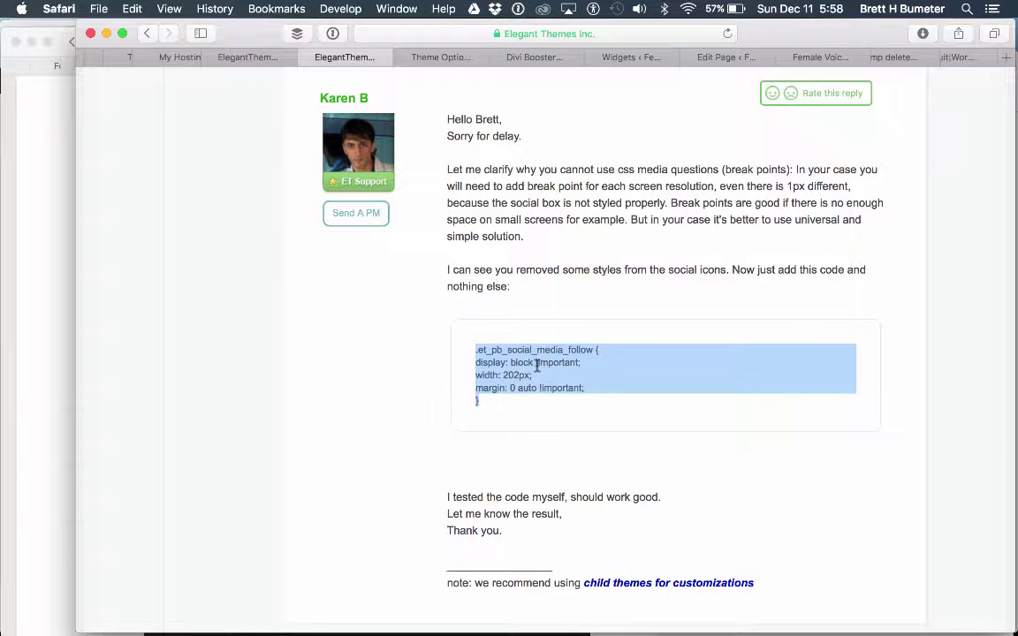
pyautogui.rightClick(536, 365)
pyautogui.click(566, 411)
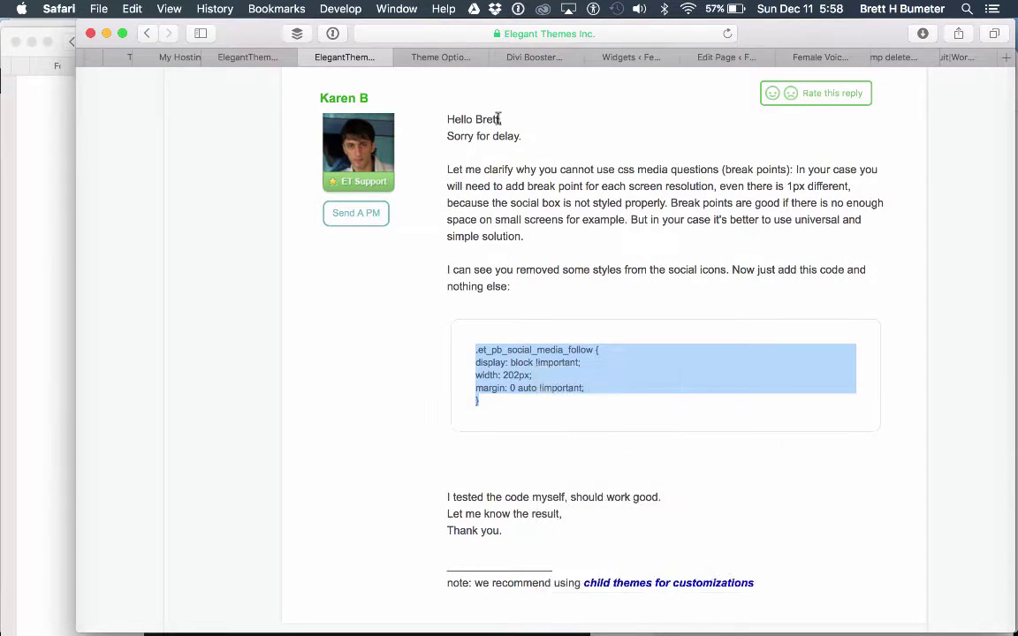
pyautogui.click(396, 55)
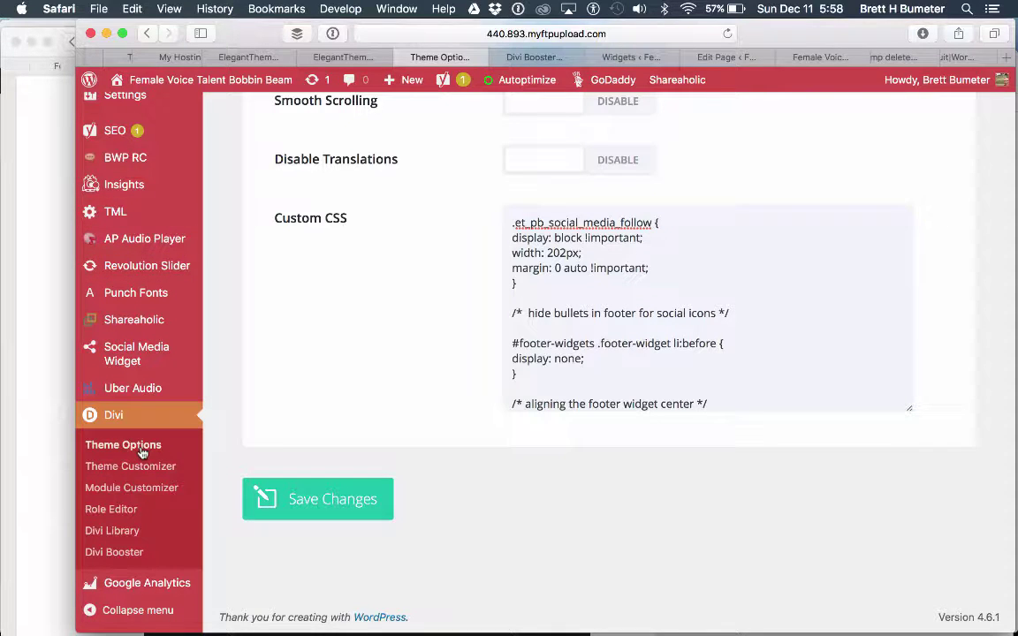
# Open Divi Theme Options and scroll down to the Custom CSS box
pyautogui.click(187, 421)
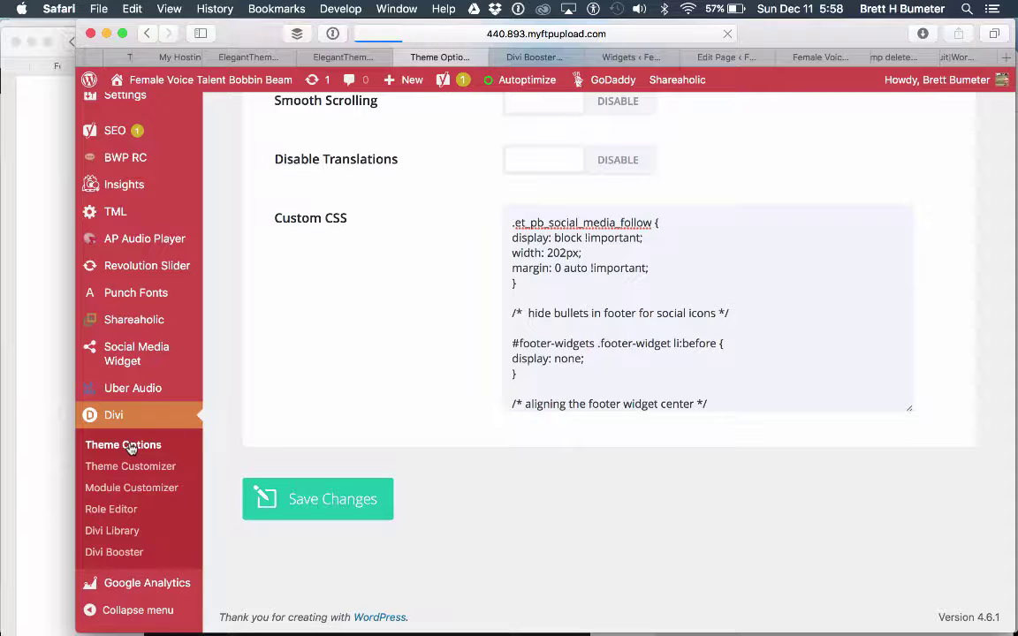
pyautogui.scroll(-3, 422, 432)
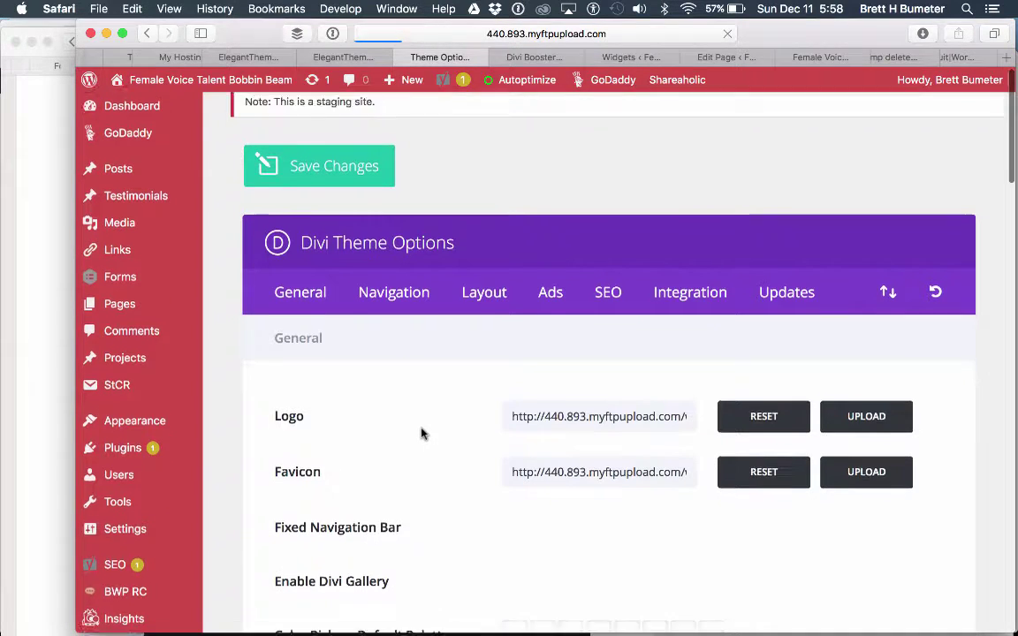
pyautogui.scroll(1, 421, 433)
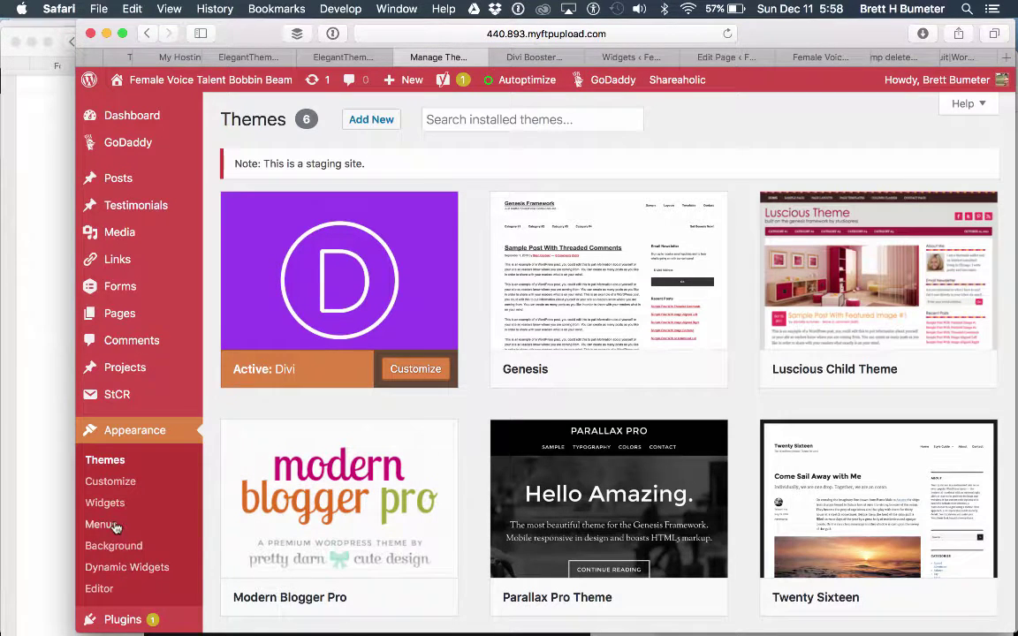
pyautogui.scroll(-10, 98, 526)
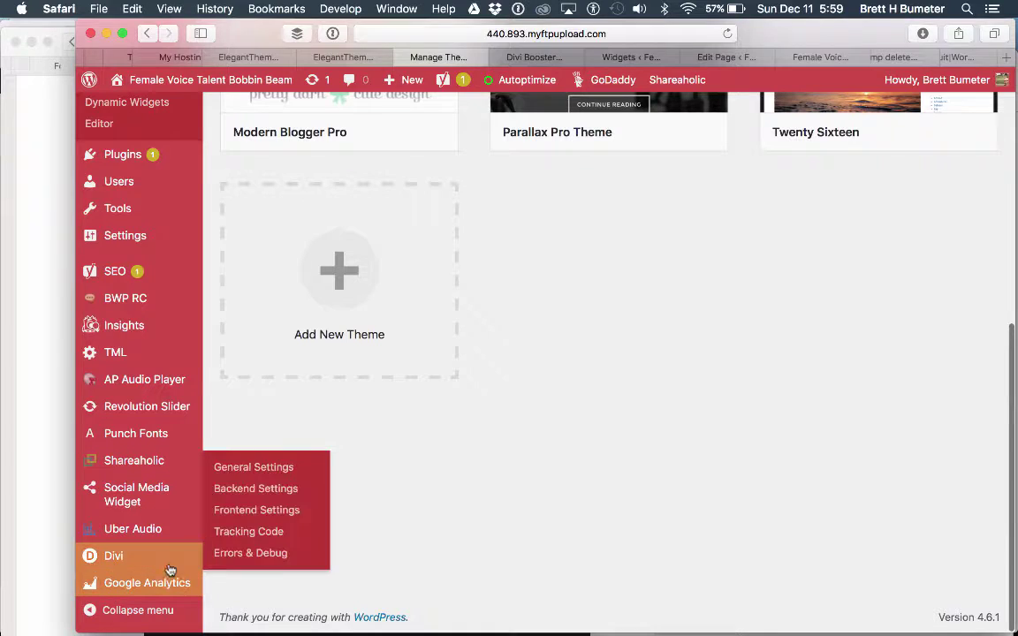
pyautogui.moveTo(175, 559)
pyautogui.click(252, 447)
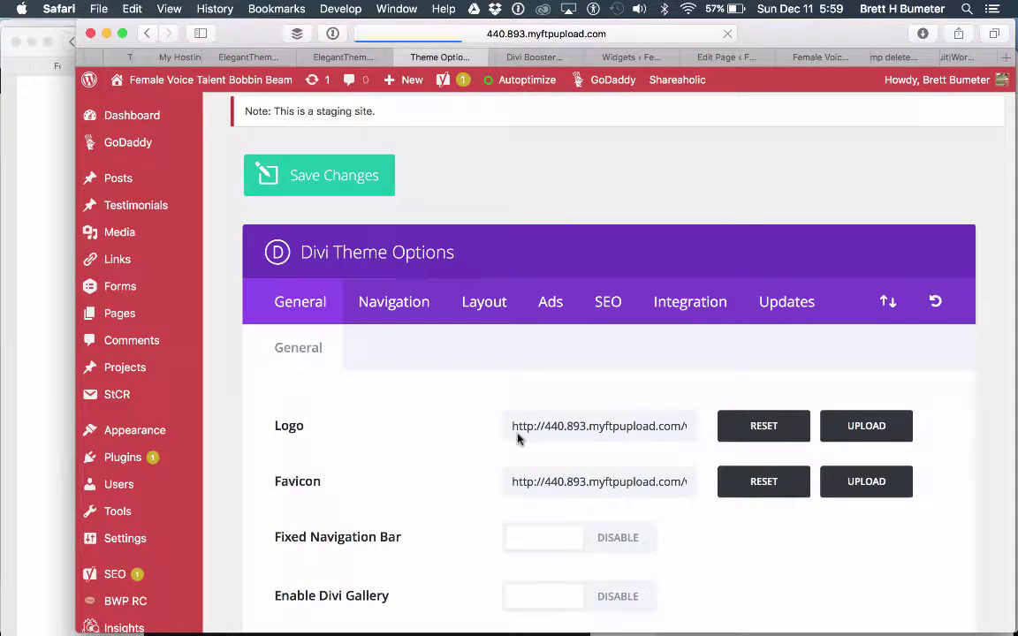
pyautogui.scroll(-3, 443, 459)
pyautogui.scroll(-20, 443, 460)
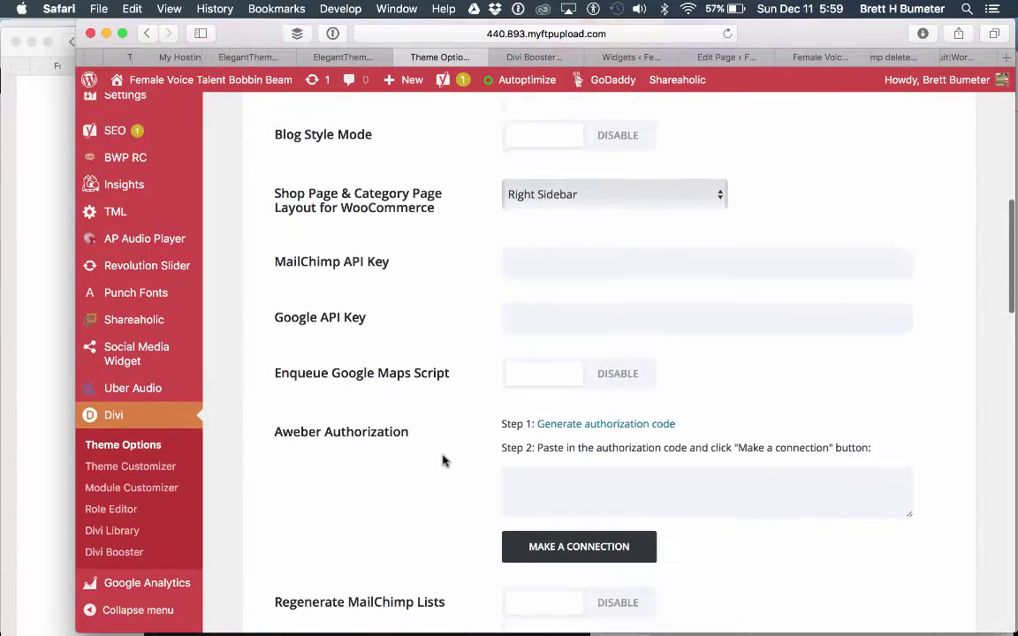
pyautogui.scroll(-3, 442, 459)
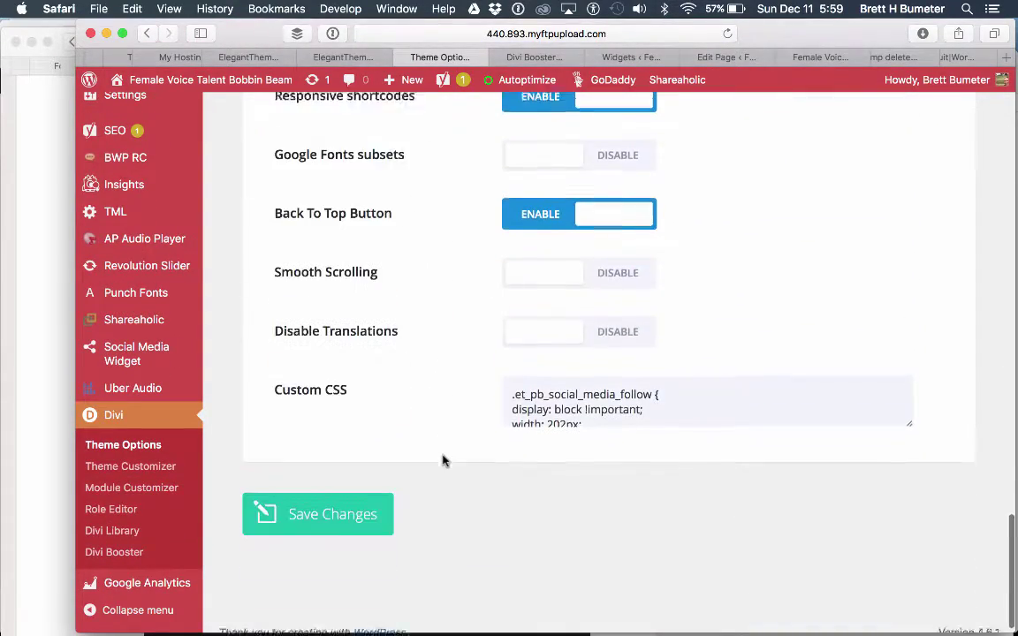
# Check the social-follow centring rule against the forum reply and save the changes
pyautogui.moveTo(357, 382); pyautogui.dragTo(266, 380)
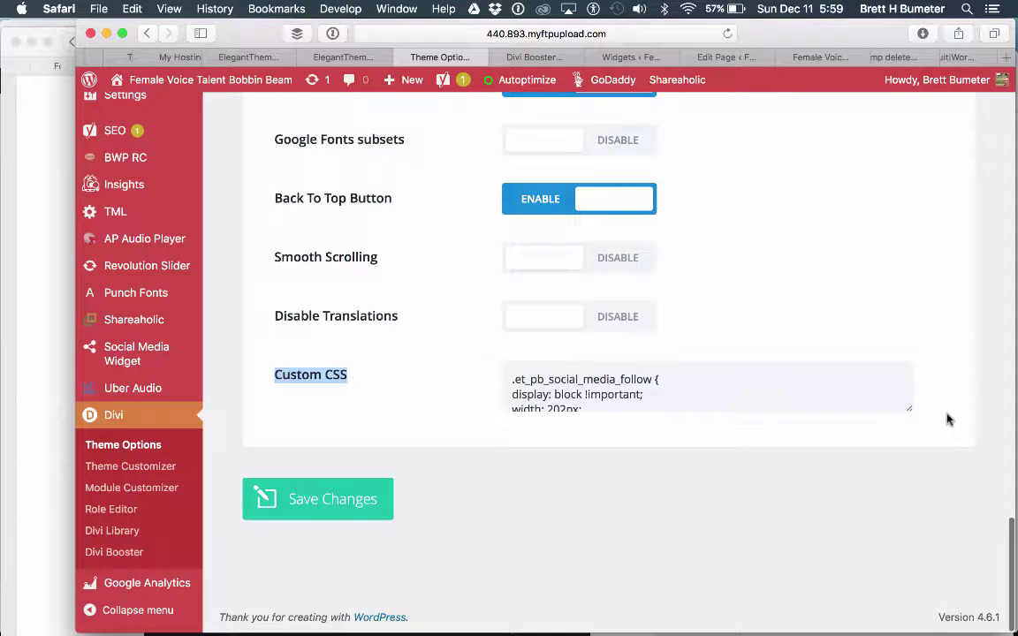
pyautogui.moveTo(910, 414); pyautogui.dragTo(924, 540)
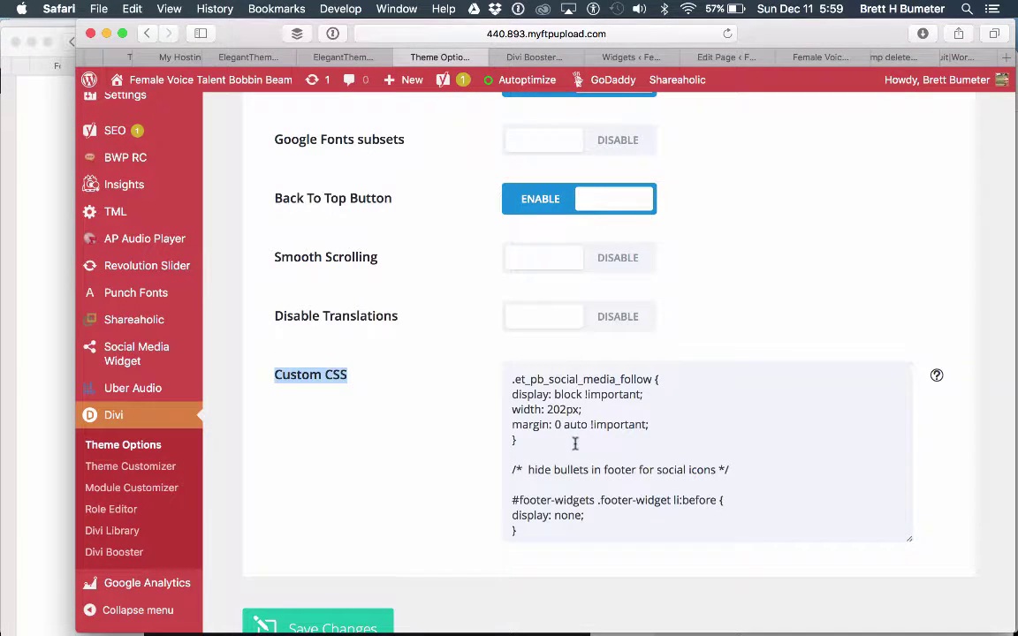
pyautogui.moveTo(575, 442); pyautogui.dragTo(501, 376)
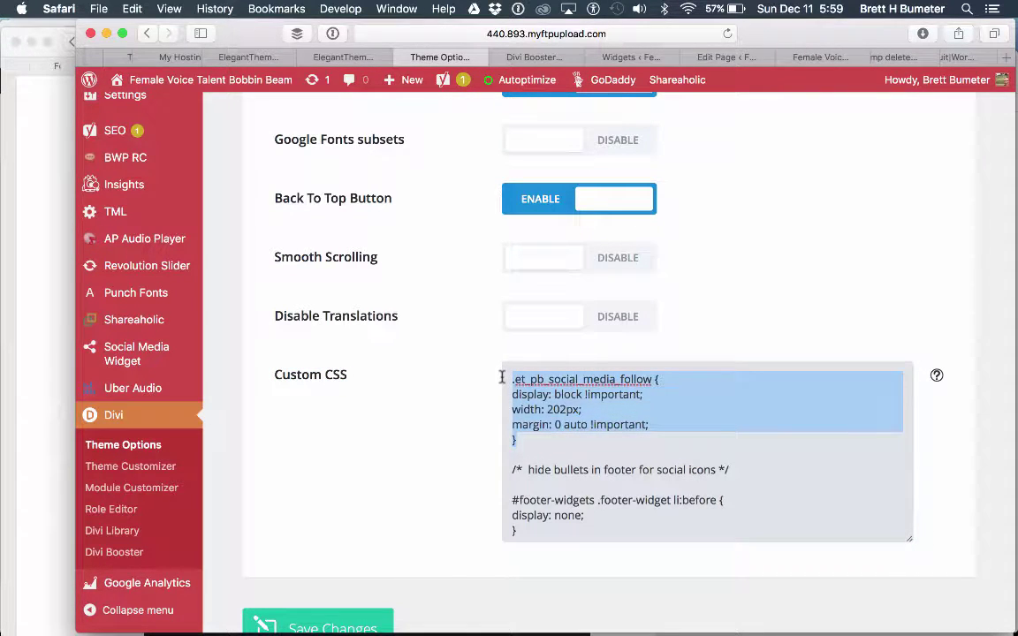
pyautogui.click(343, 58)
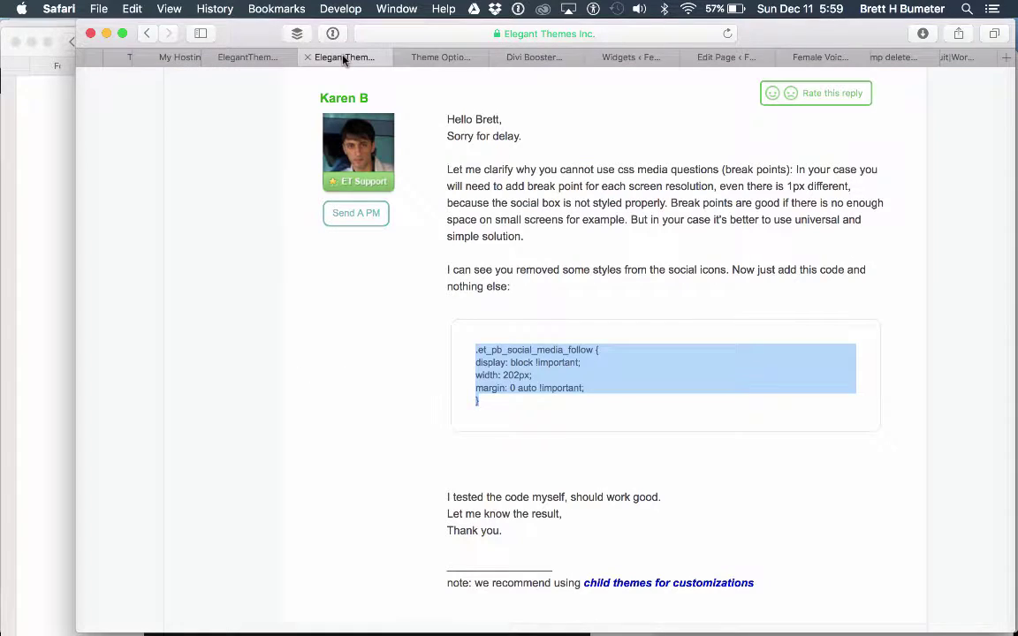
pyautogui.click(440, 57)
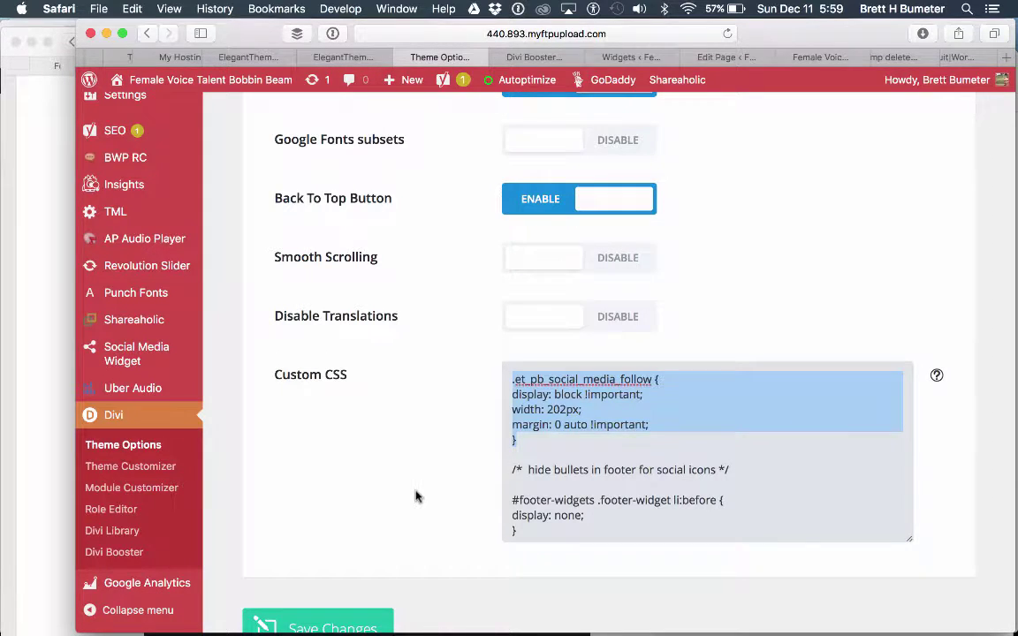
pyautogui.scroll(-2, 416, 495)
pyautogui.click(341, 528)
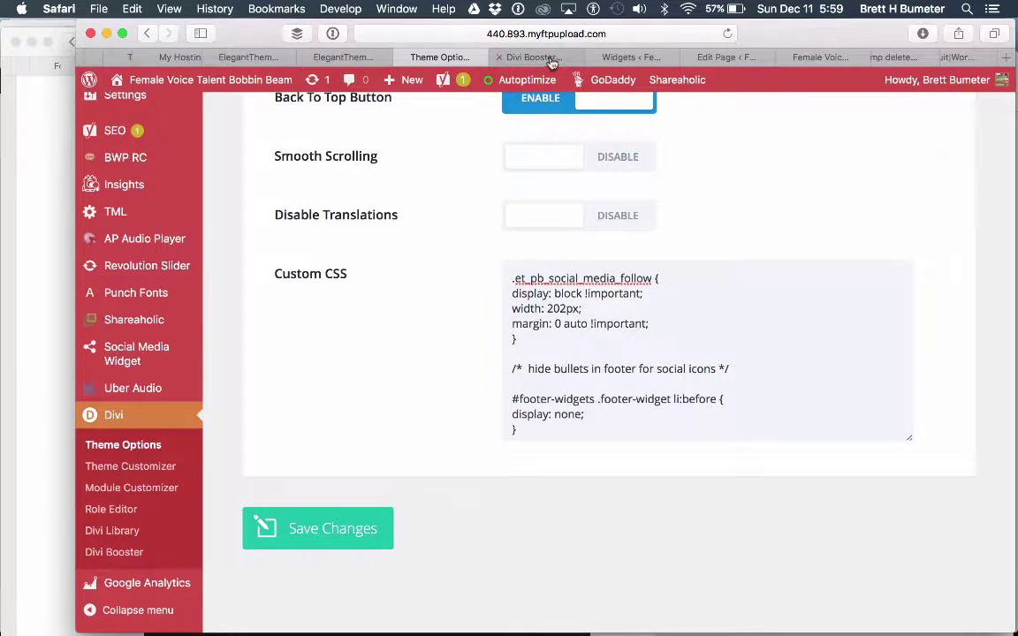
# On the live site, narrow the window twice to check the magenta footer icons, then restore full width
pyautogui.click(823, 57)
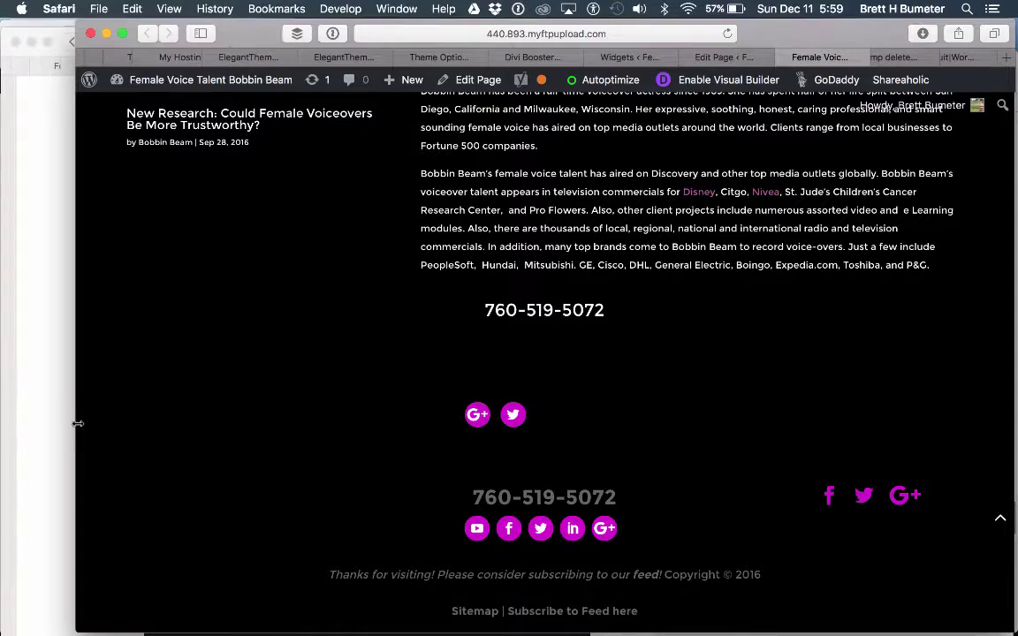
pyautogui.moveTo(78, 424); pyautogui.dragTo(308, 405)
pyautogui.scroll(-15, 380, 403)
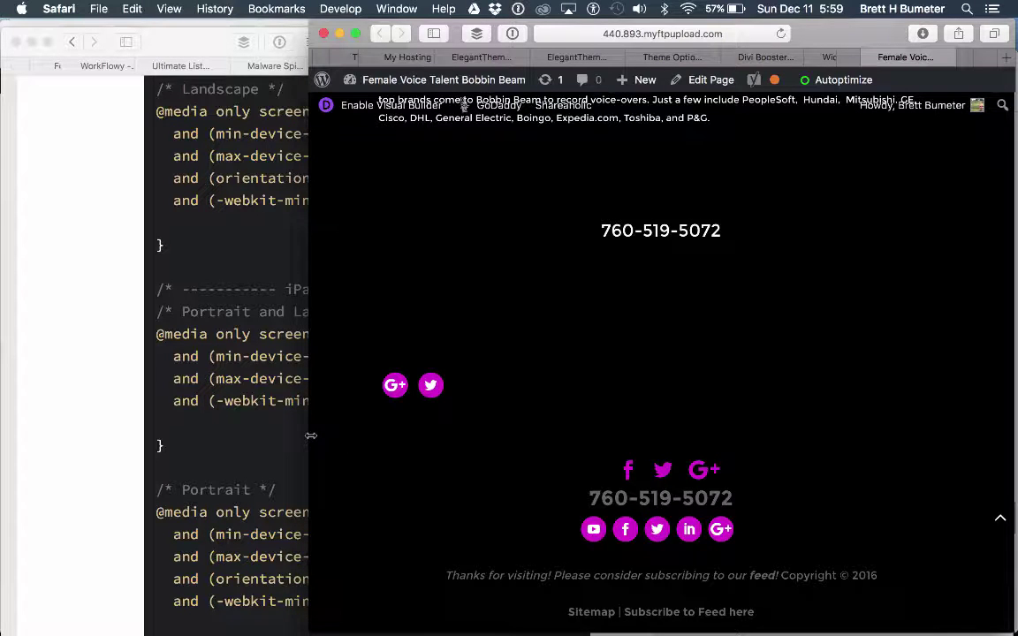
pyautogui.moveTo(305, 433); pyautogui.dragTo(563, 446)
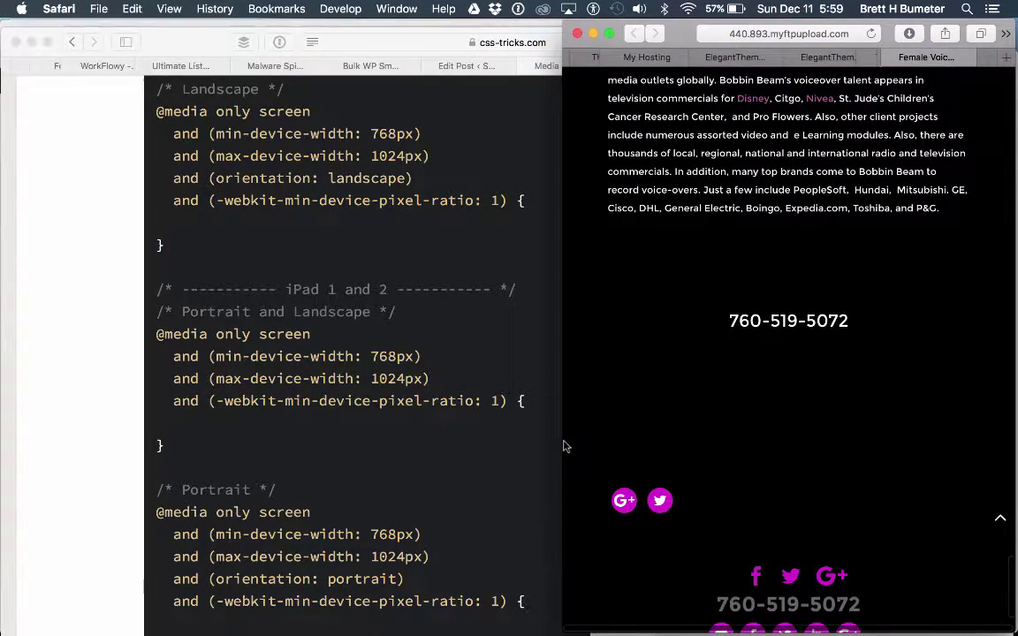
pyautogui.scroll(-3, 834, 454)
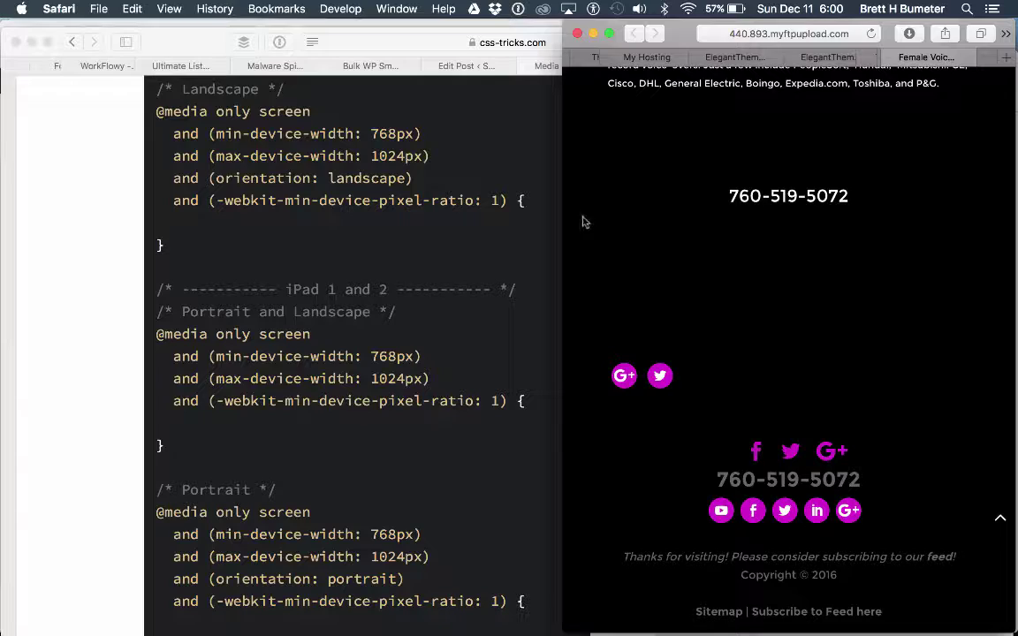
pyautogui.moveTo(564, 204); pyautogui.dragTo(165, 208)
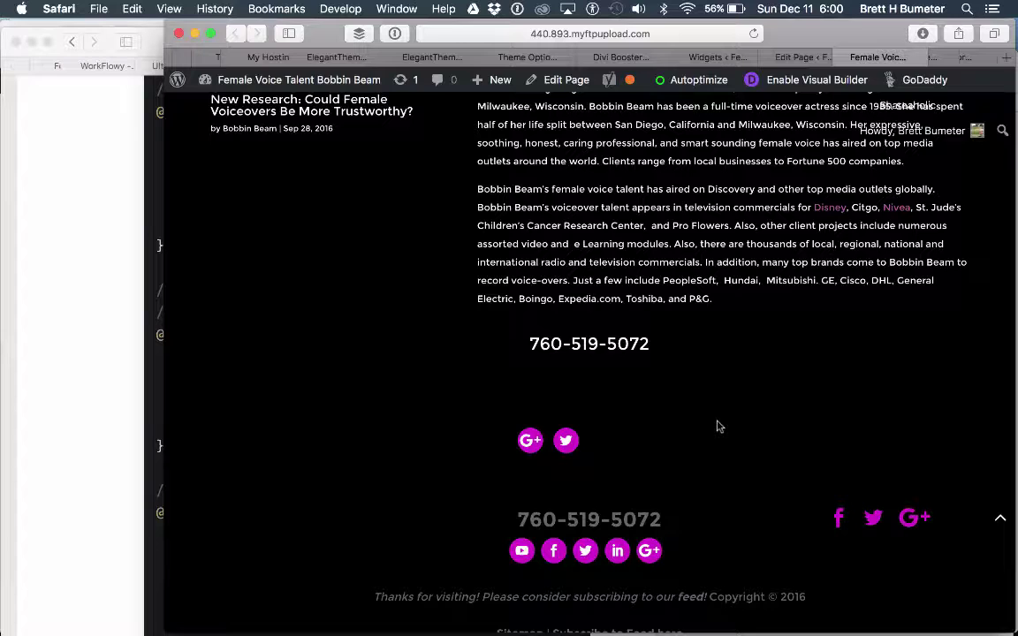
# Paste the phone-number h2 and social follow list HTML into Divi Booster's footer links, then visit Softduit Media
pyautogui.moveTo(638, 81)
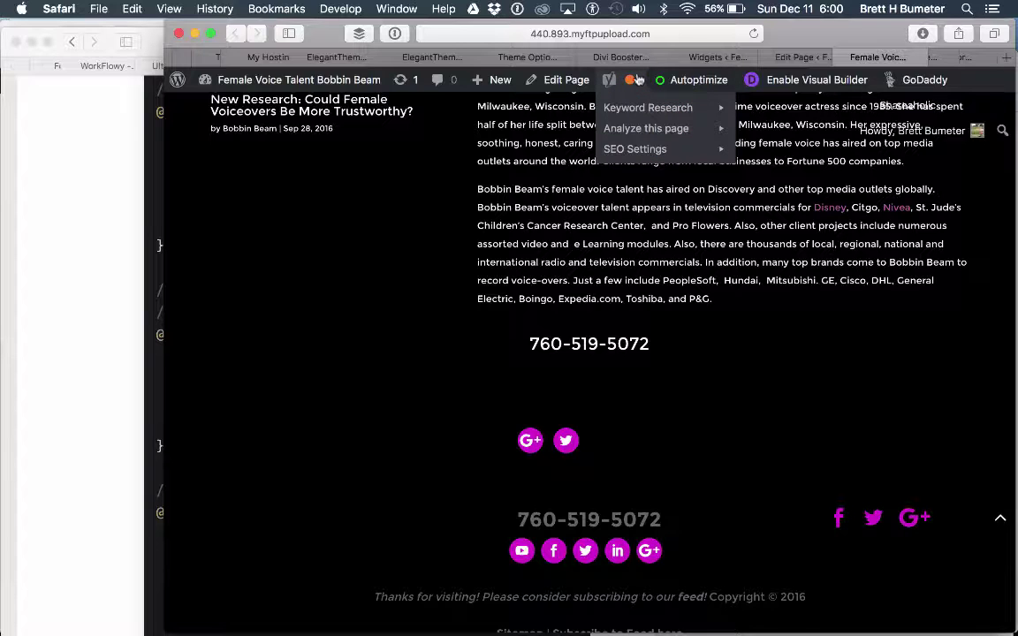
pyautogui.click(625, 58)
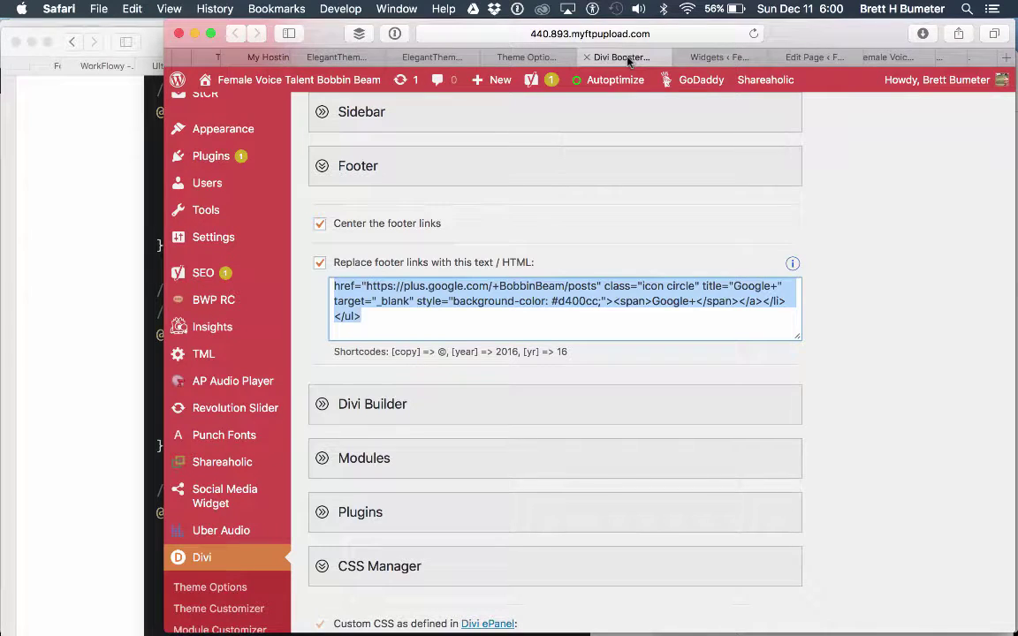
pyautogui.press('super+v')
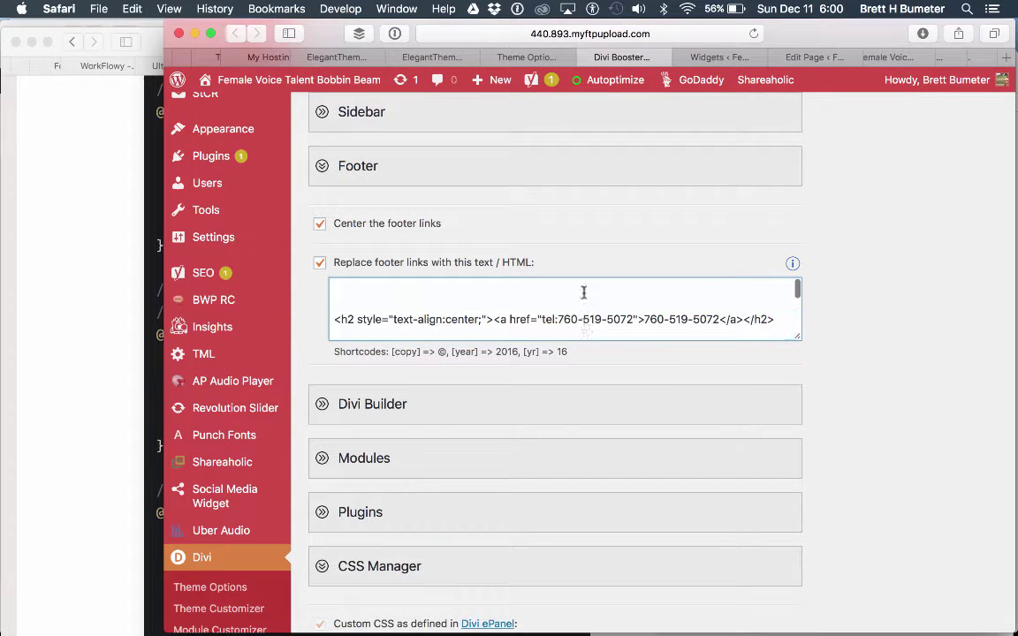
pyautogui.scroll(-2, 583, 293)
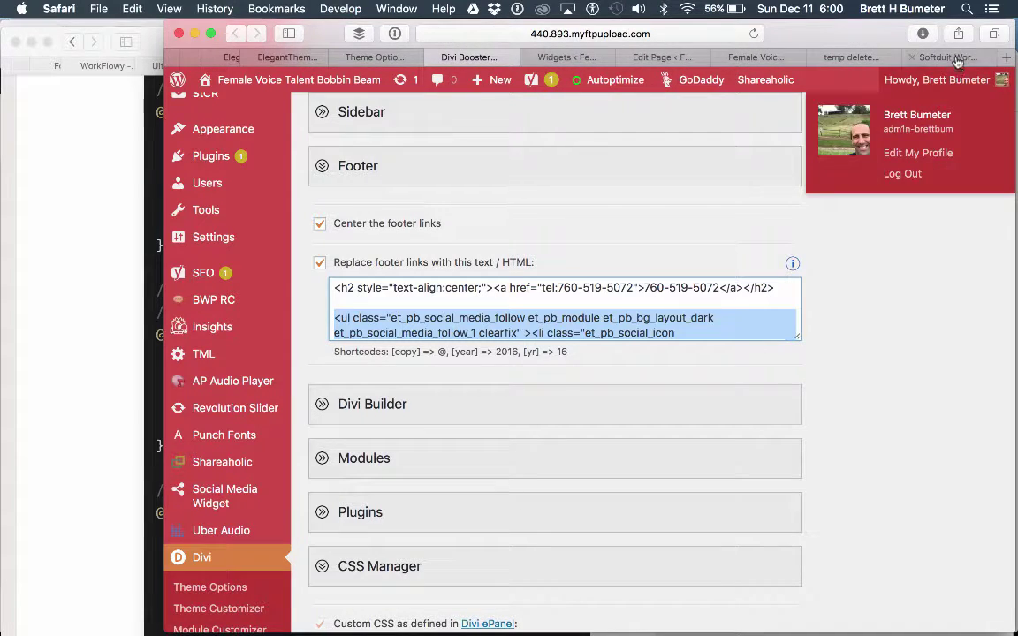
pyautogui.click(950, 57)
pyautogui.click(580, 33)
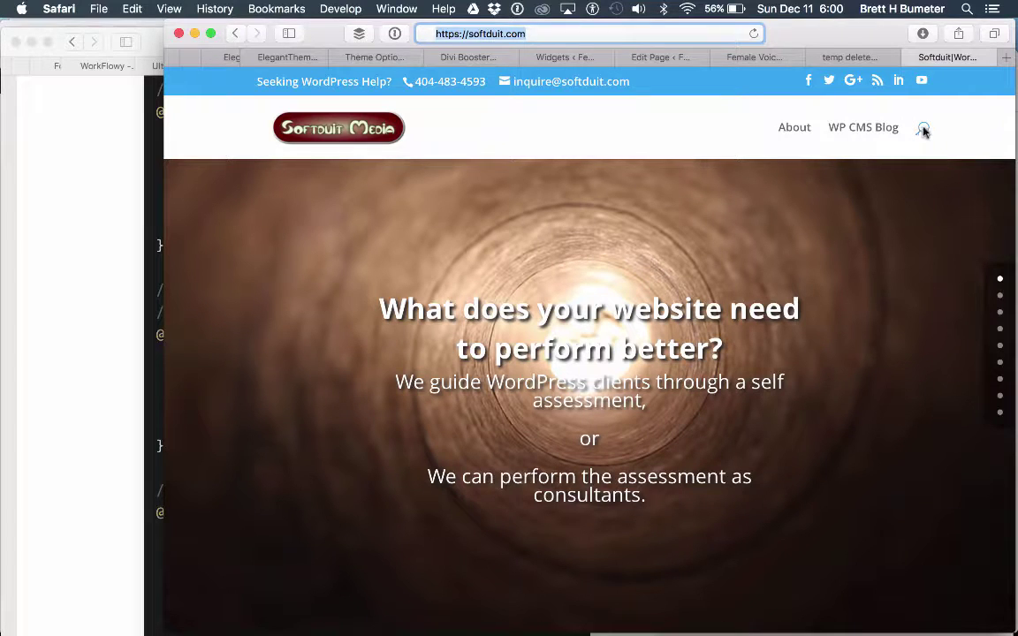
# Search the Softduit Media site for 'divi' and scroll through the results
pyautogui.click(922, 128)
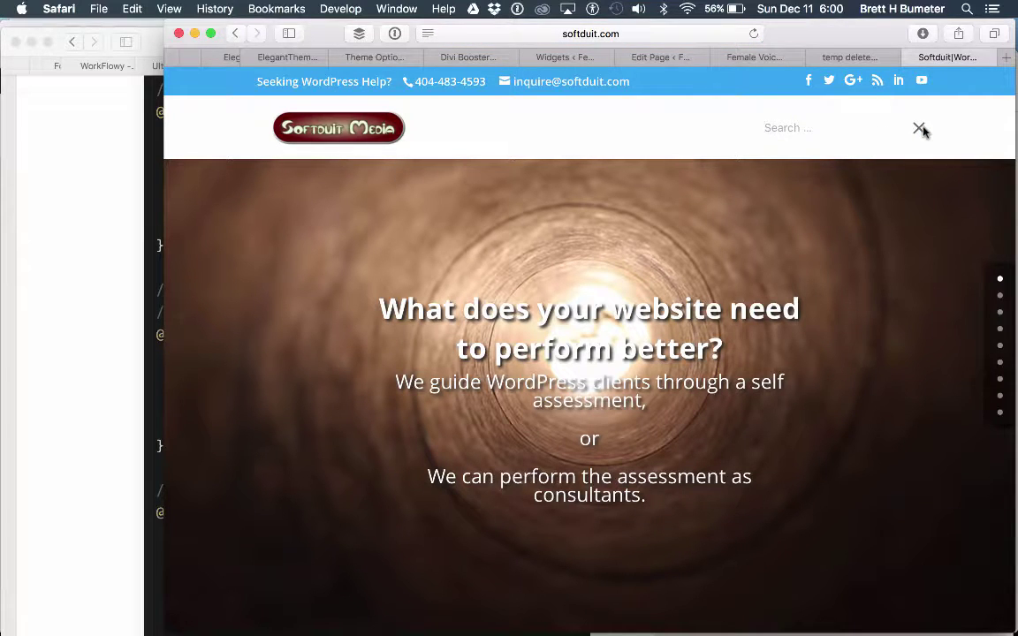
pyautogui.write('d')
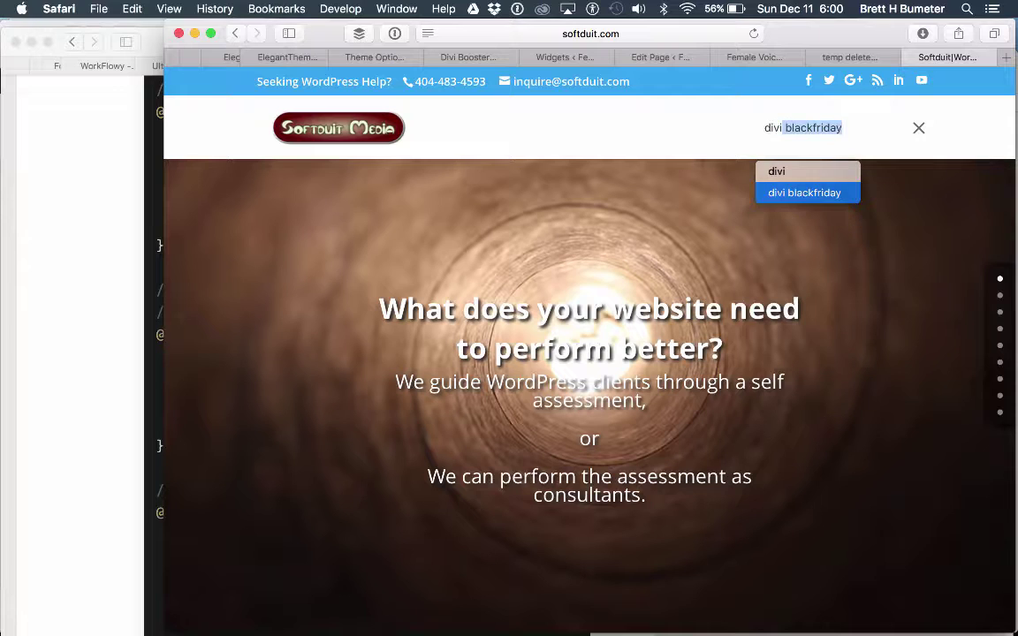
pyautogui.press('BackSpace')
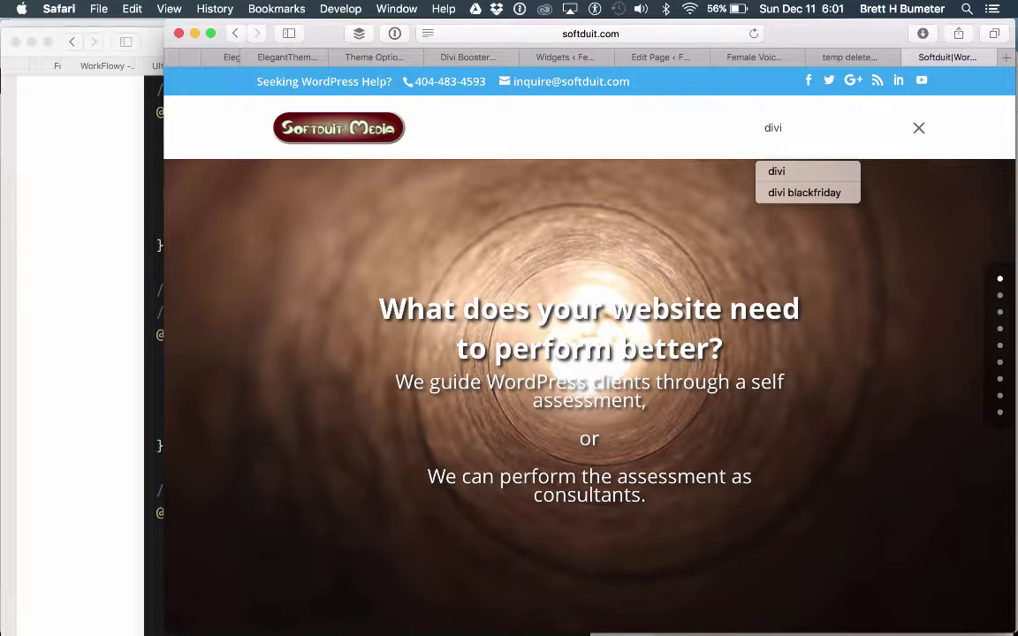
pyautogui.press('Return')
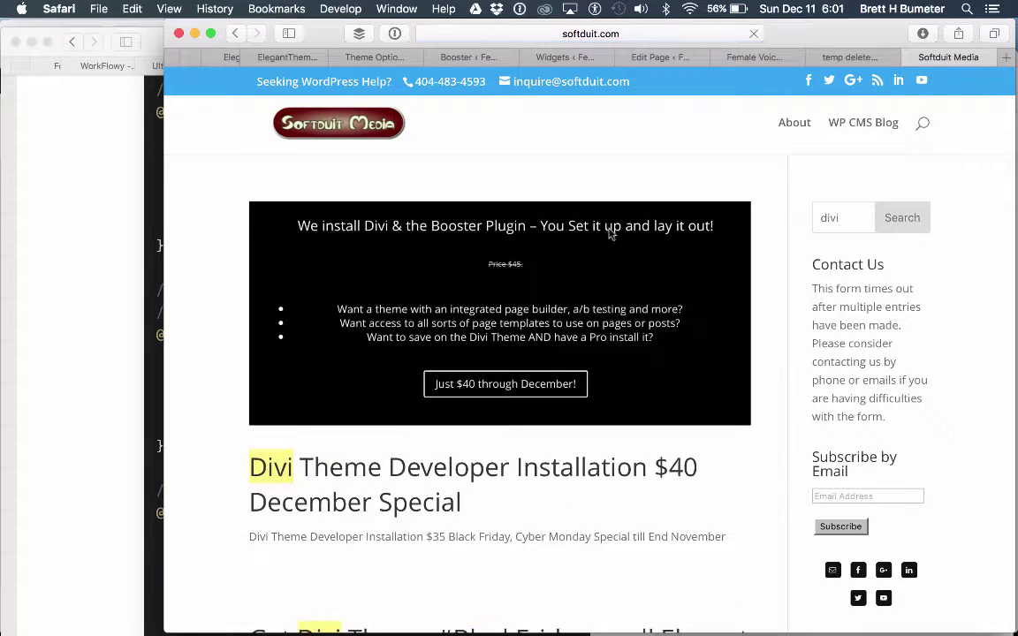
pyautogui.scroll(-5, 644, 402)
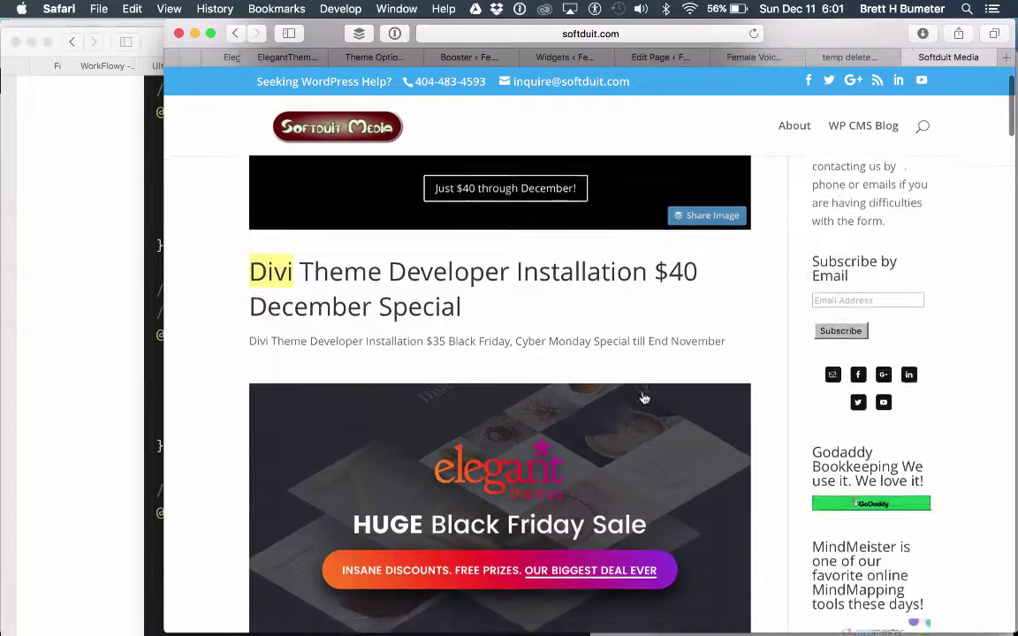